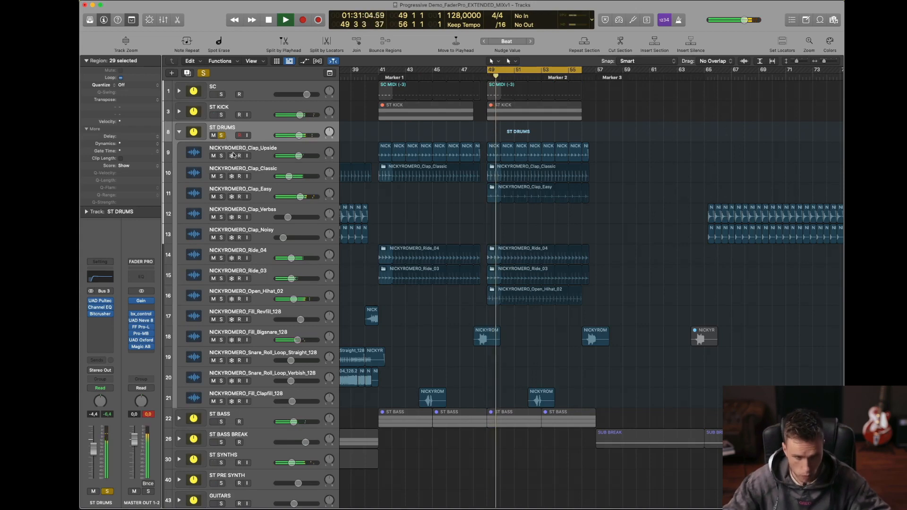
Step: Audition the Clap_Upside, Clap_Classic and Clap_Easy tracks by soloing each one exclusively during playback, and stop playback
left_click(221, 156)
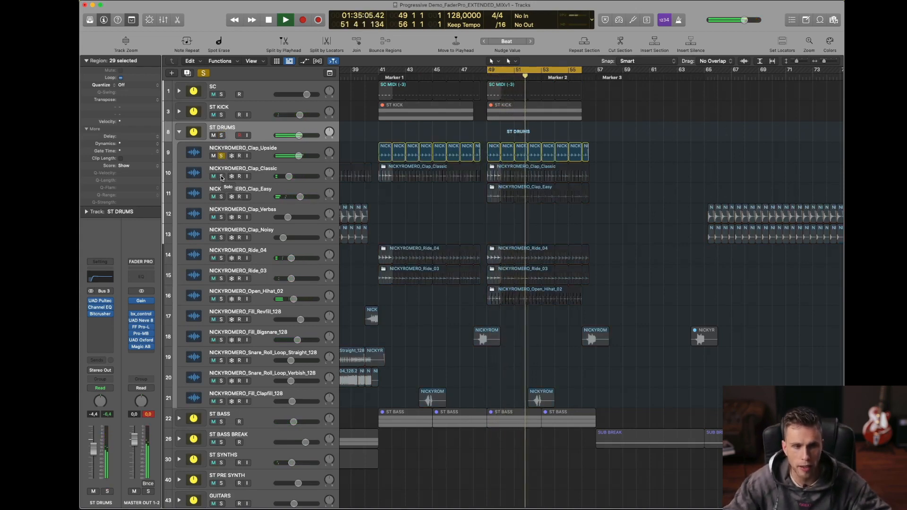
left_click(221, 176)
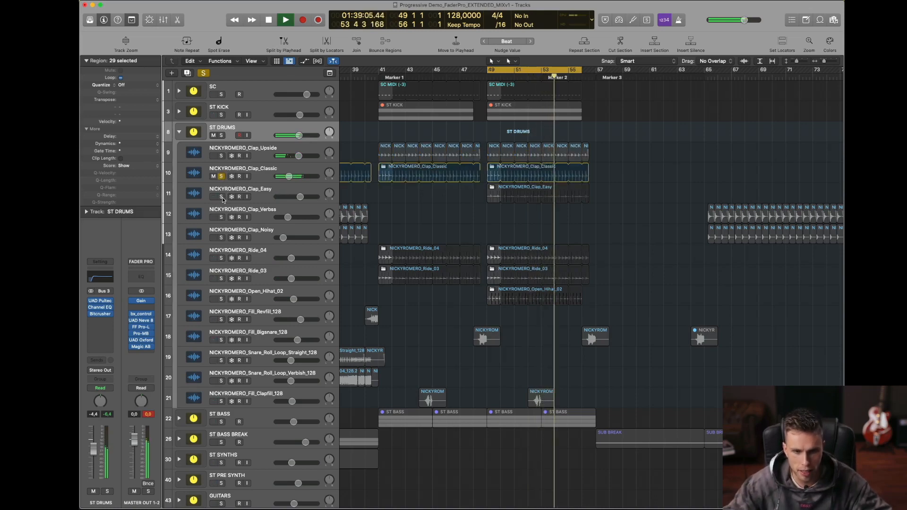
left_click(221, 196)
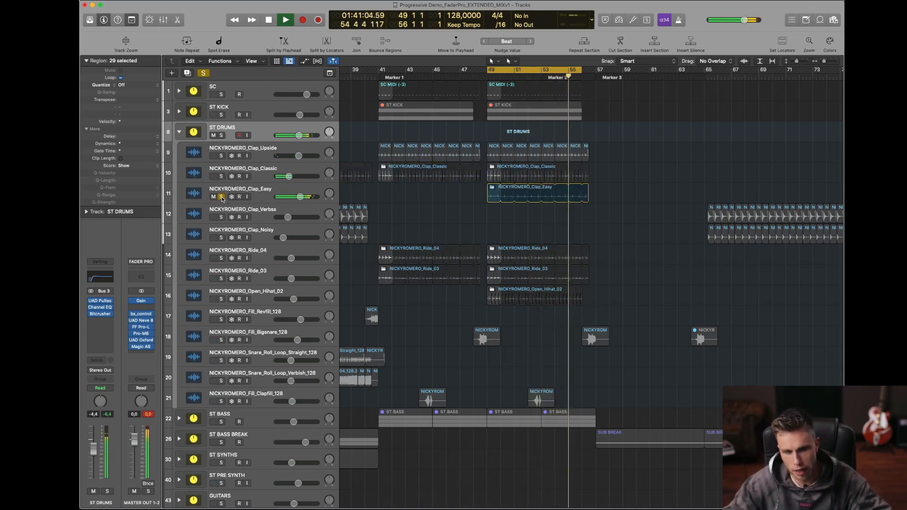
key("space")
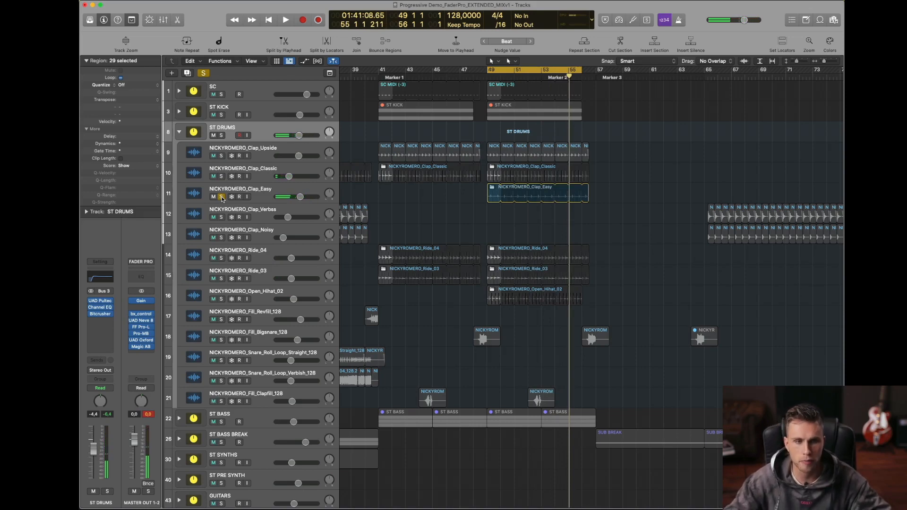
Step: Audition ST KICK soloed together with Clap_Easy, then unsolo Clap_Easy and stop playback
key("space")
left_click(221, 115)
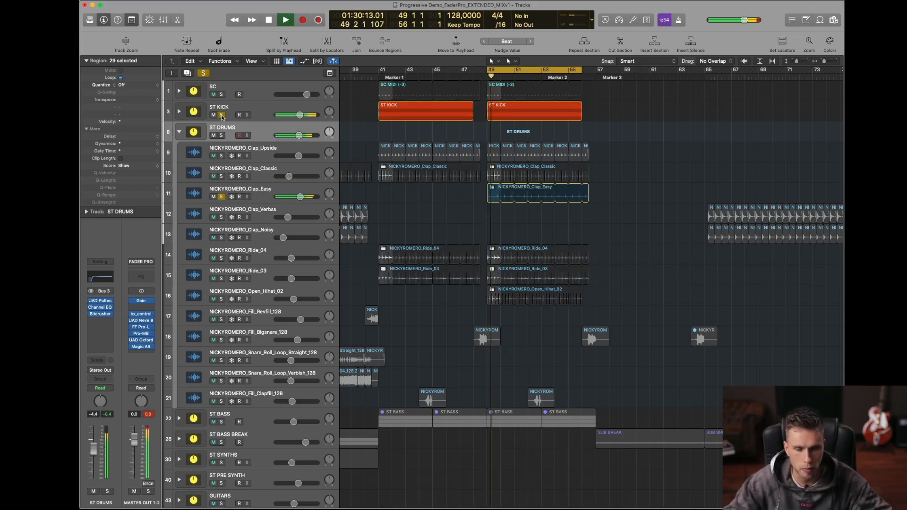
left_click(221, 196)
key("space")
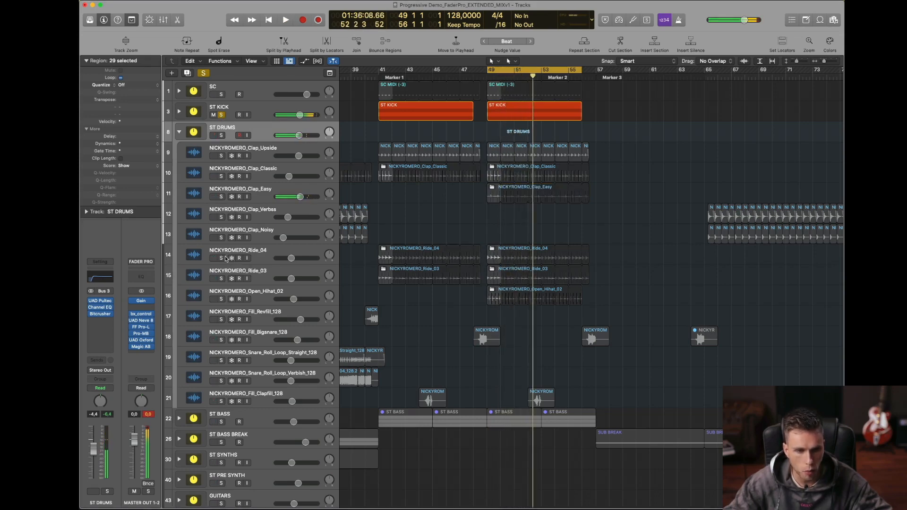
Step: Audition the Ride_04, Ride_03 and Open_Hihat_02 tracks by soloing each one exclusively during playback, and stop playback
left_click(223, 258)
key("space")
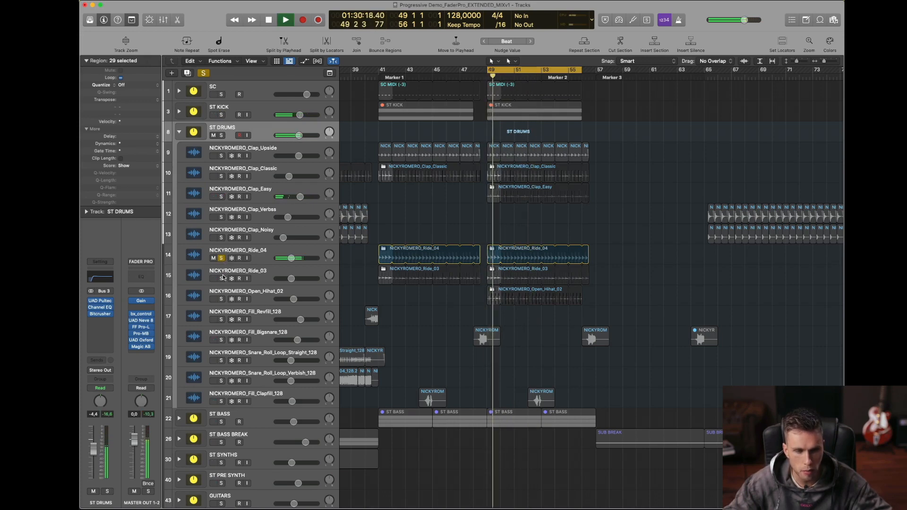
left_click(221, 278)
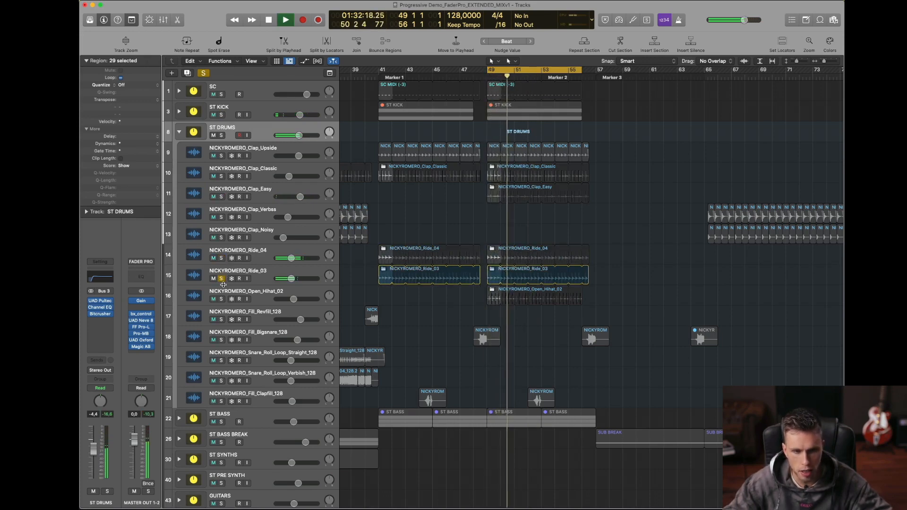
left_click(221, 300)
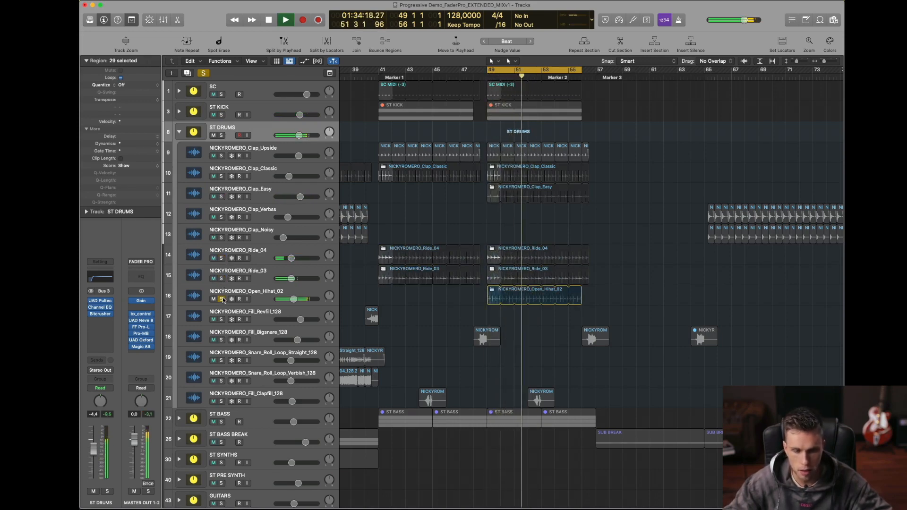
key("space")
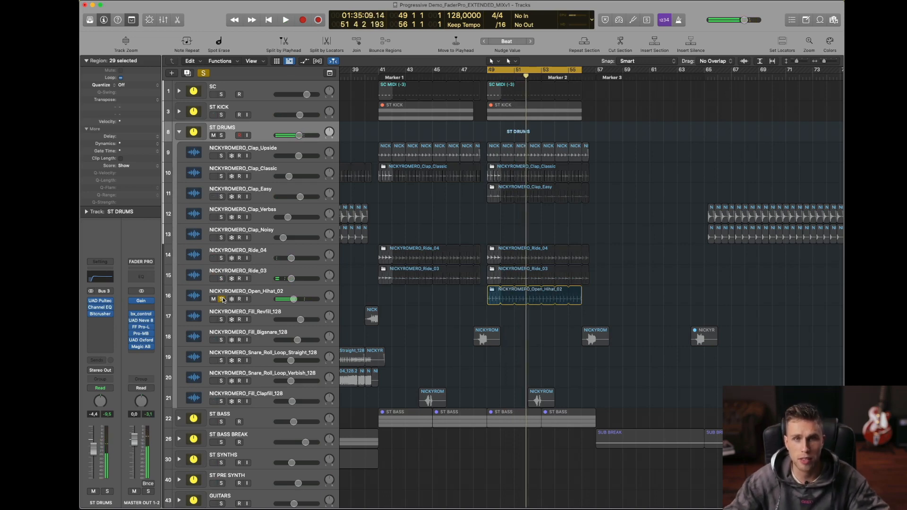
Step: Play Open_Hihat_02 with Ride_03 and Ride_04 added to the solo, then stop playback
key("space")
left_click(221, 279)
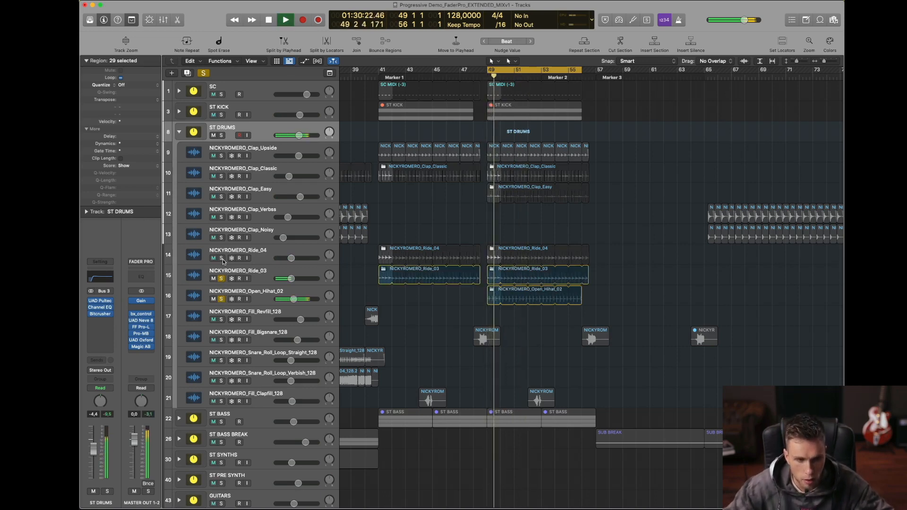
left_click(221, 258)
key("space")
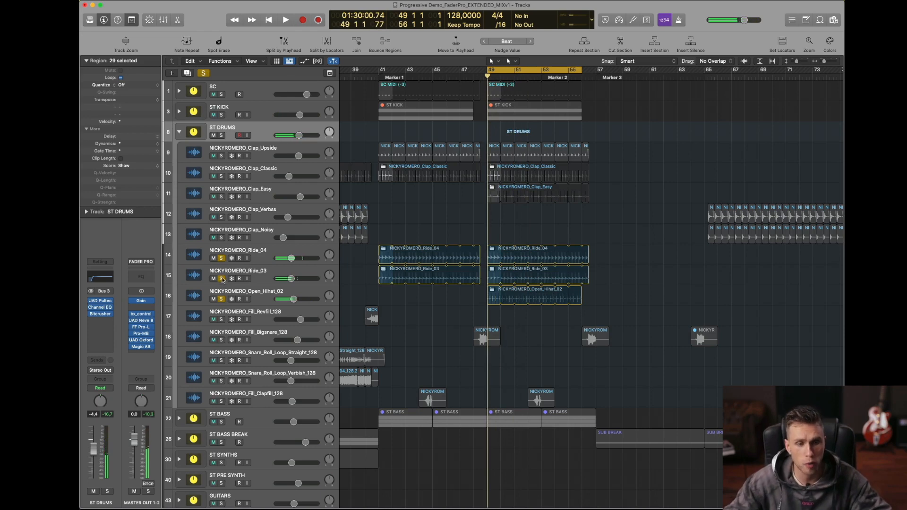
Step: Add Fill_Bigsnare_128 to the soloed rides and hi-hat, play the fill just before bar 49, and clear all solos
key("space")
left_click(221, 340)
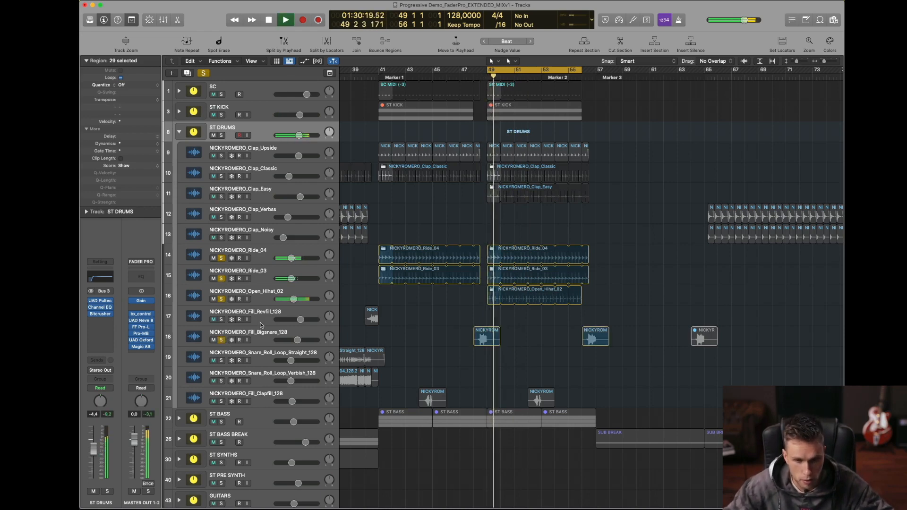
left_click(479, 74)
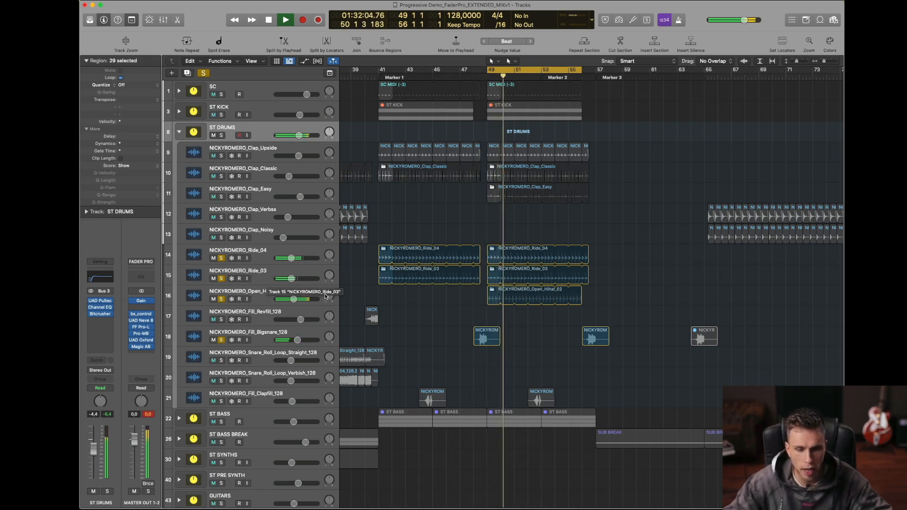
key("space")
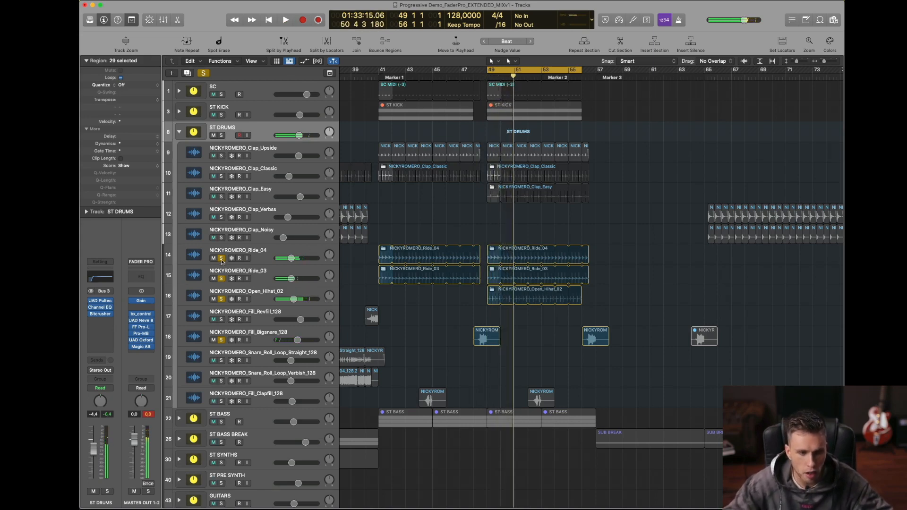
left_click(222, 259, "alt")
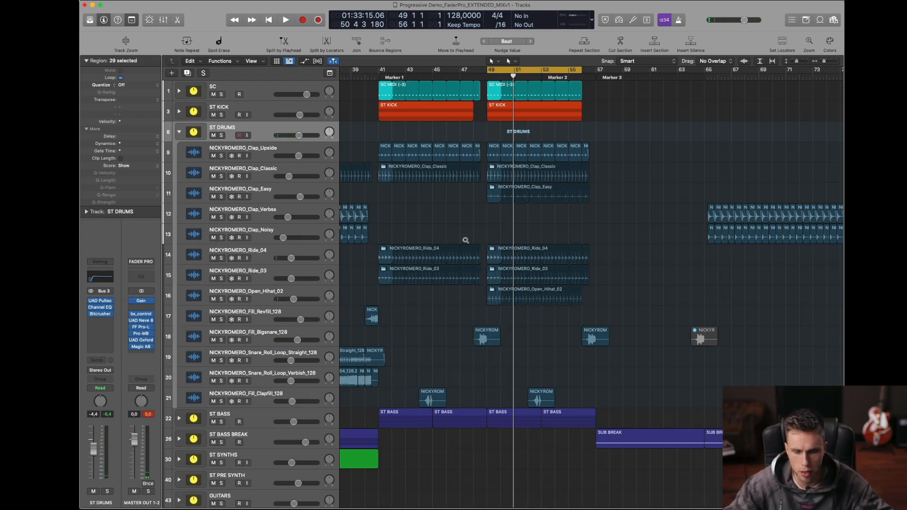
Step: Open the UAD Pultec EQP-1A on the ST DRUMS channel and place its window clear of the track headers
left_click_drag(466, 240, 607, 174)
scroll(583, 182, "up", 5)
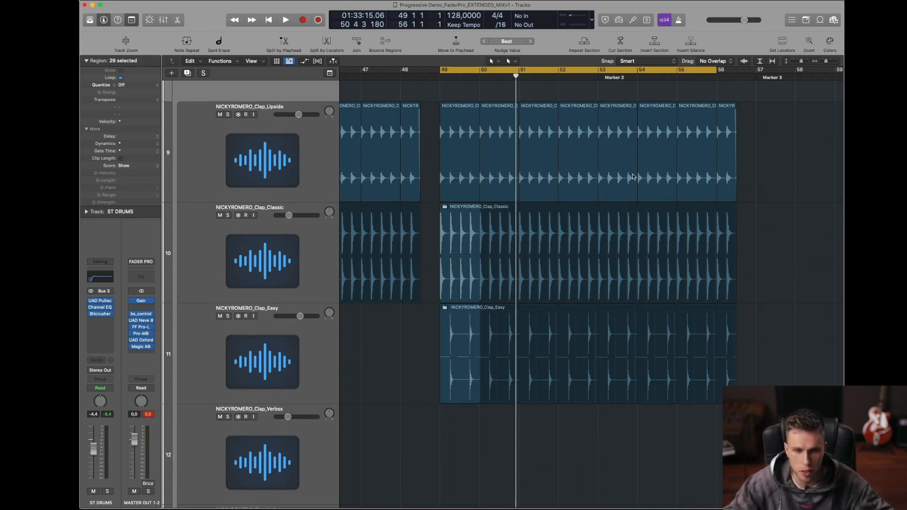
scroll(633, 177, "right", 3)
scroll(635, 177, "down", 2)
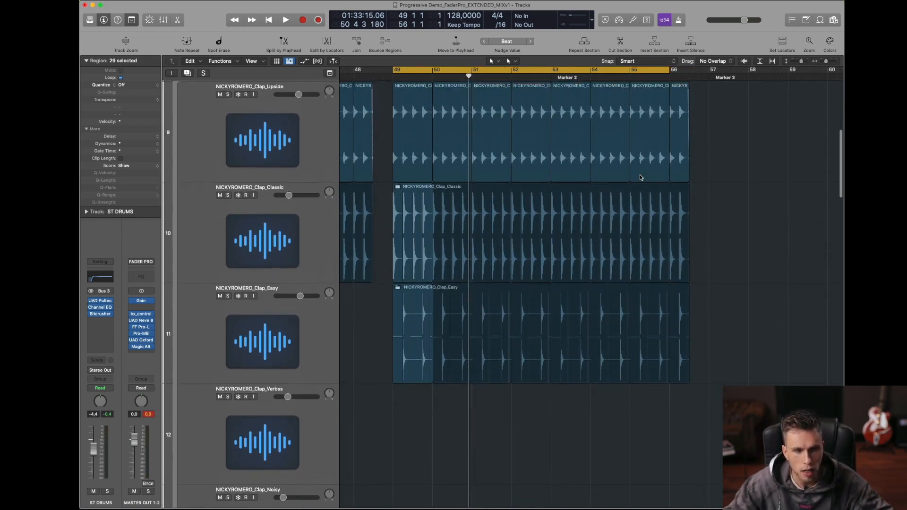
scroll(641, 177, "up", 7)
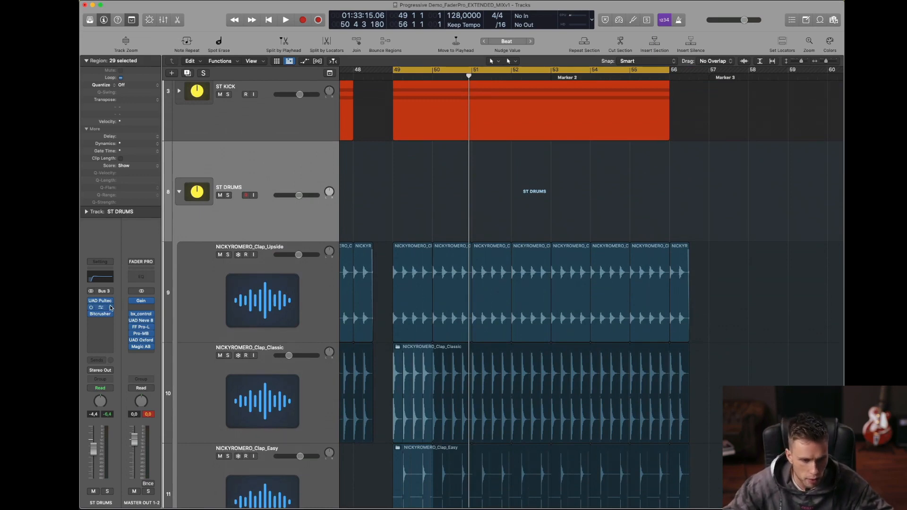
left_click(105, 302)
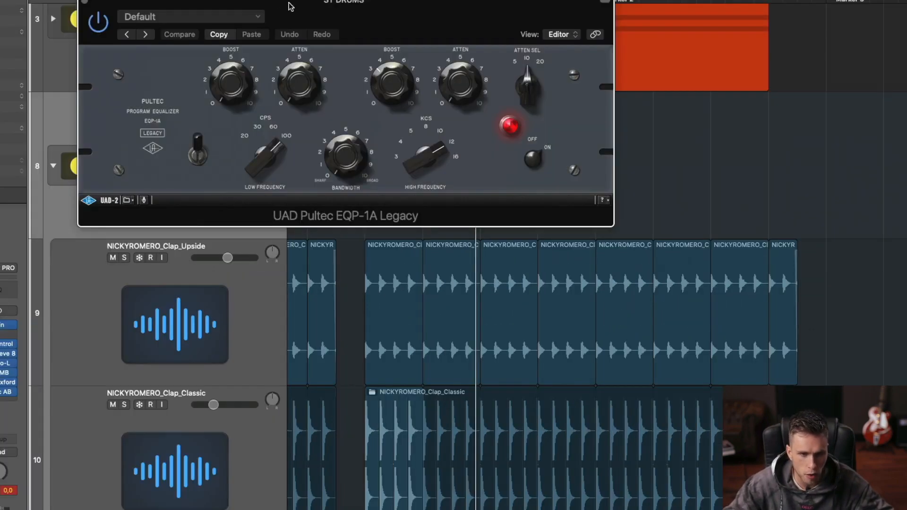
left_click_drag(290, 7, 598, 139)
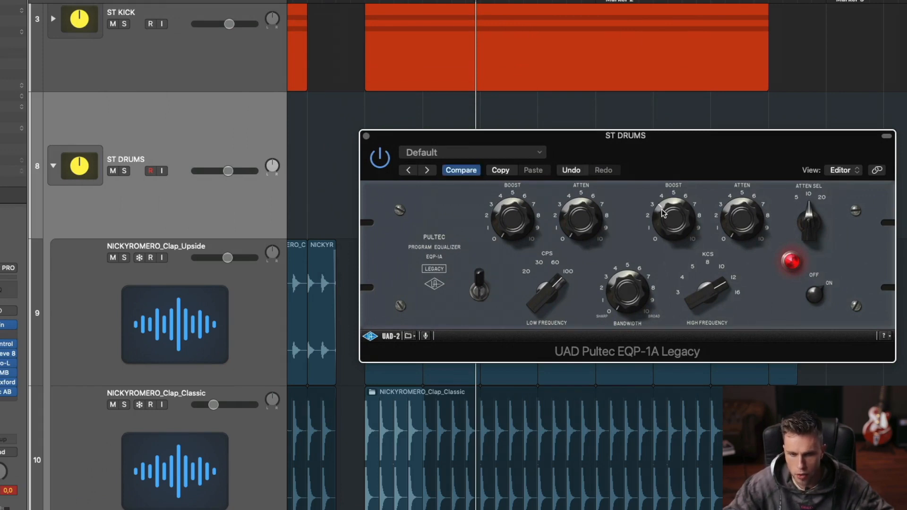
mouse_move(618, 147)
left_mouse_down()
mouse_move(690, 142)
mouse_move(613, 148)
left_mouse_up()
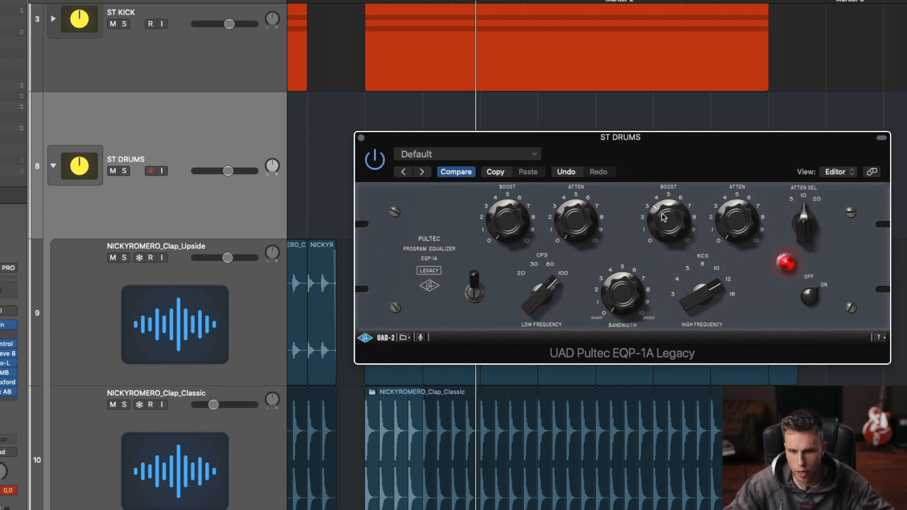
left_click_drag(648, 161, 628, 129)
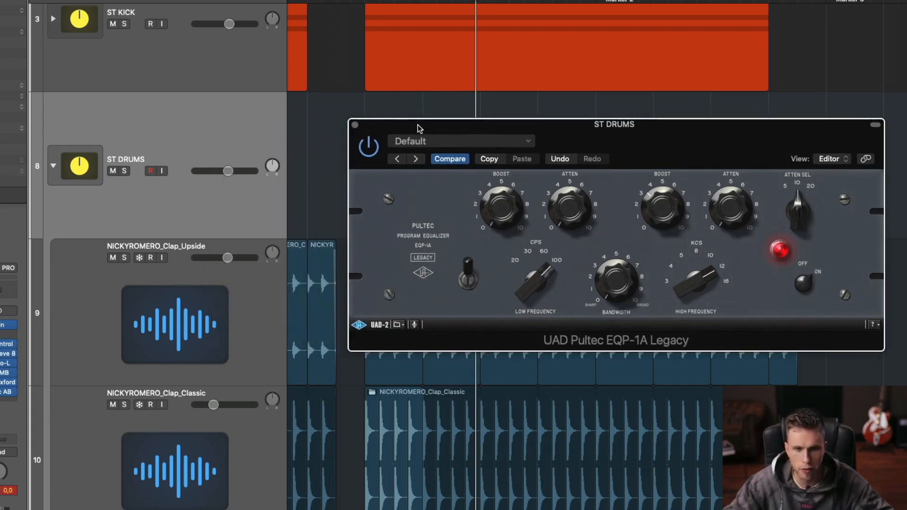
left_click_drag(418, 128, 466, 115)
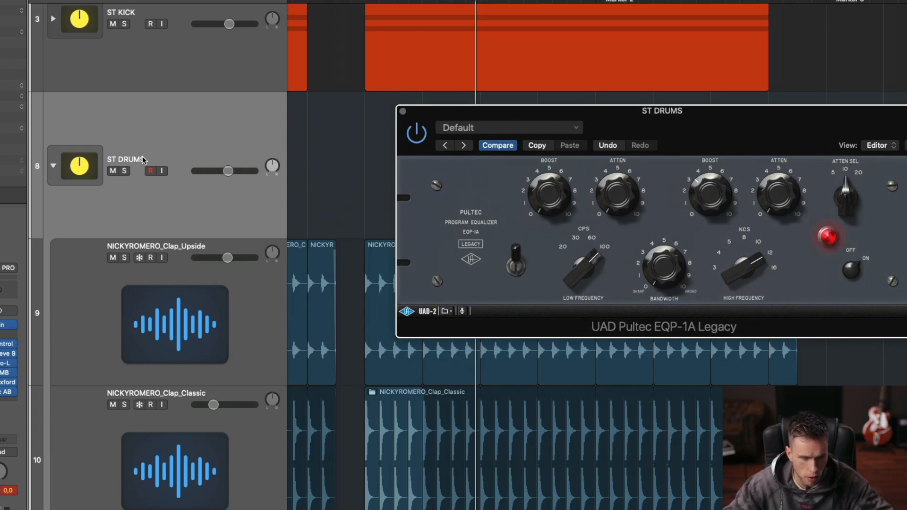
Step: Solo ST DRUMS during playback to audition the drum bus with the Pultec EQ, and close the plug-in window
key("space")
left_click(123, 171)
left_click(413, 137)
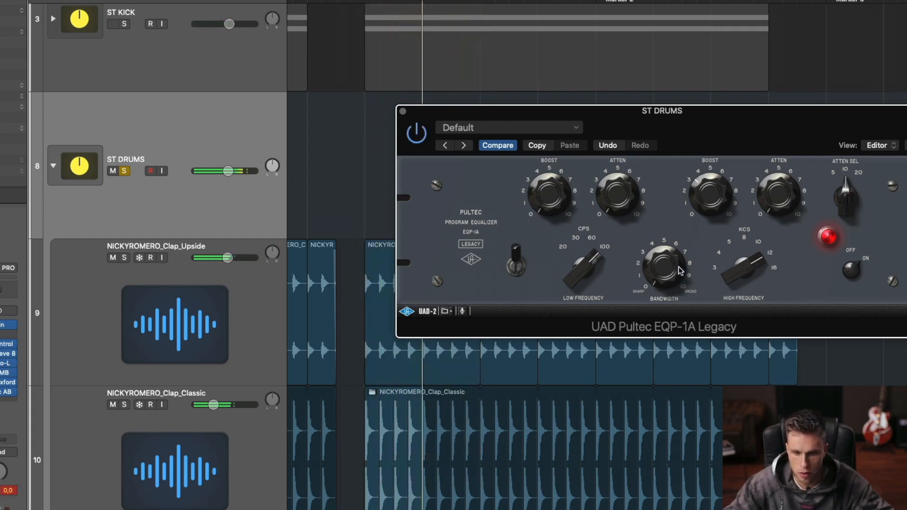
mouse_move(678, 267)
left_mouse_down()
mouse_move(678, 177)
mouse_move(672, 266)
left_mouse_up()
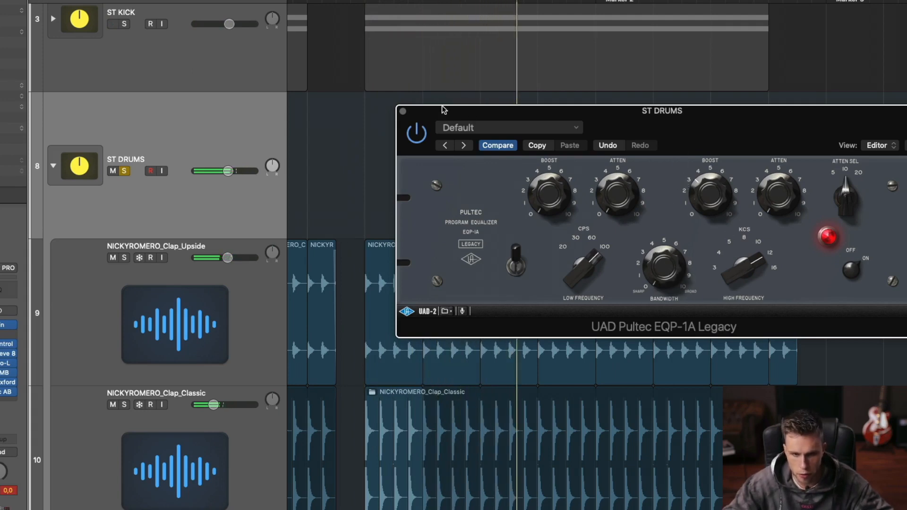
left_click(403, 112)
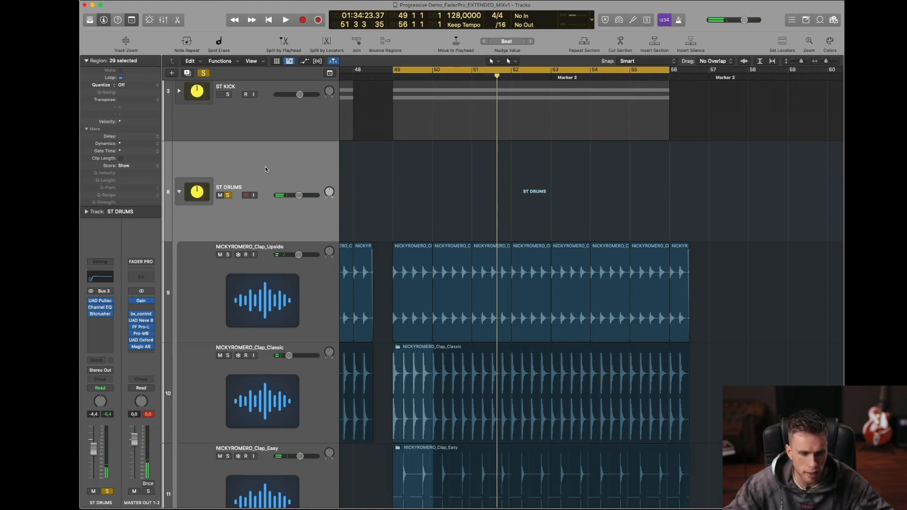
Step: Open the Bitcrusher on the ST DRUMS channel, inspect its Clip mode settings and close it
left_click(100, 313)
left_click_drag(330, 77, 601, 177)
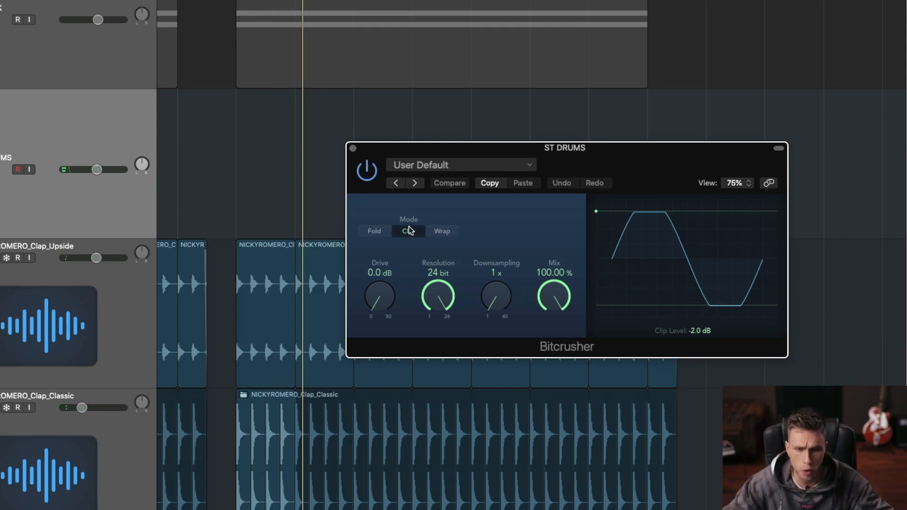
left_click(352, 147)
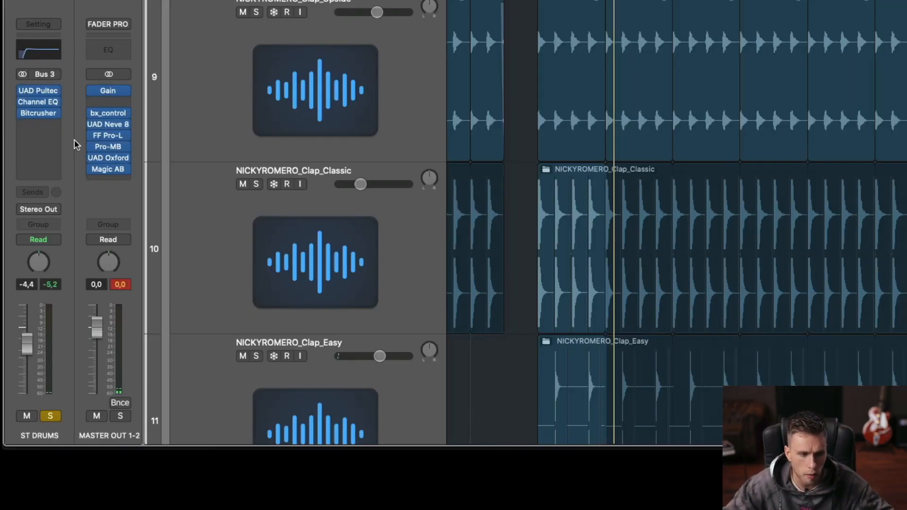
Step: Insert a stereo Ozone 9 Exciter after the Bitcrusher on ST DRUMS and place its window over the arrangement
left_click(46, 124)
mouse_move(85, 153)
left_click(144, 153)
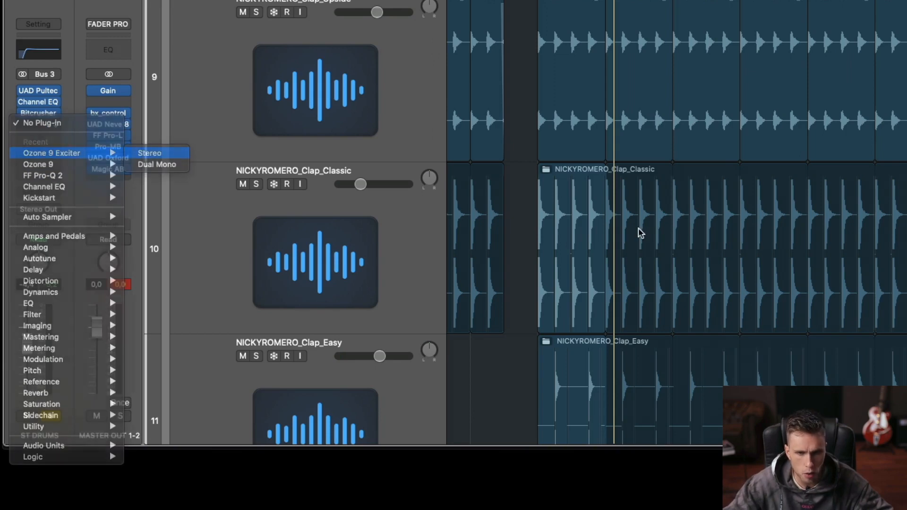
left_click_drag(424, 87, 600, 207)
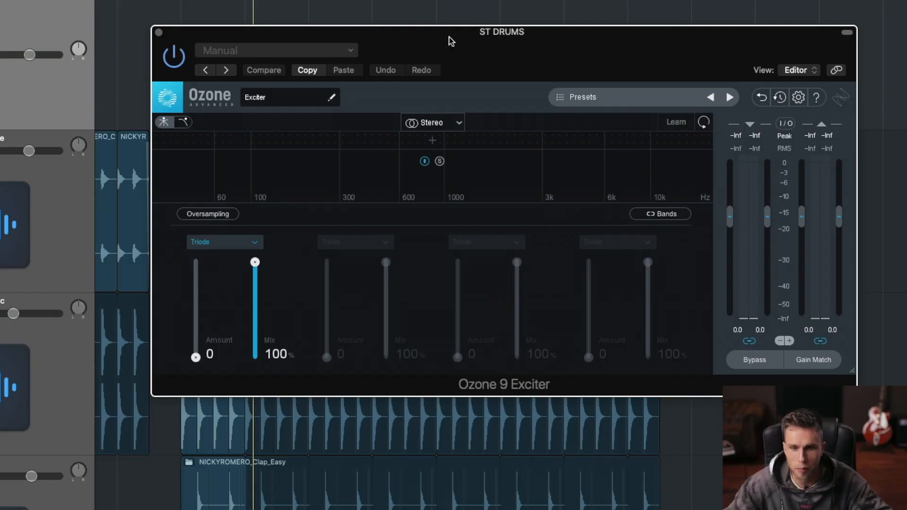
left_click_drag(449, 37, 432, 38)
left_click(441, 127)
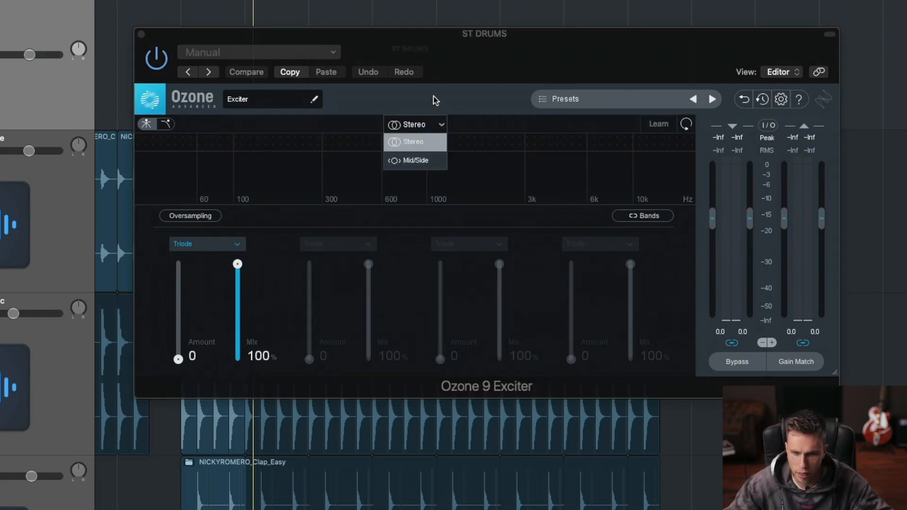
left_click(435, 124)
left_click(434, 124)
left_click(428, 161)
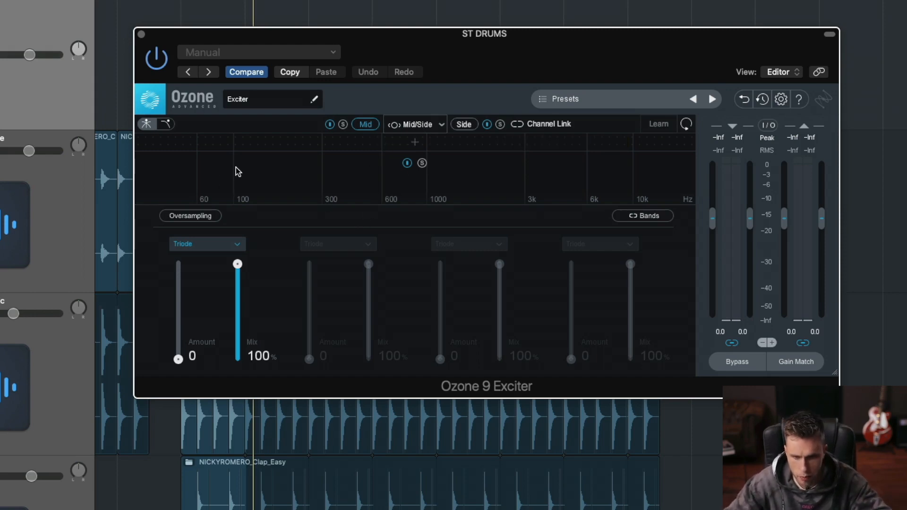
Step: Split the exciter into four bands with crossovers just above 100 Hz, near 600 Hz and at 1.7 kHz
left_click(414, 142)
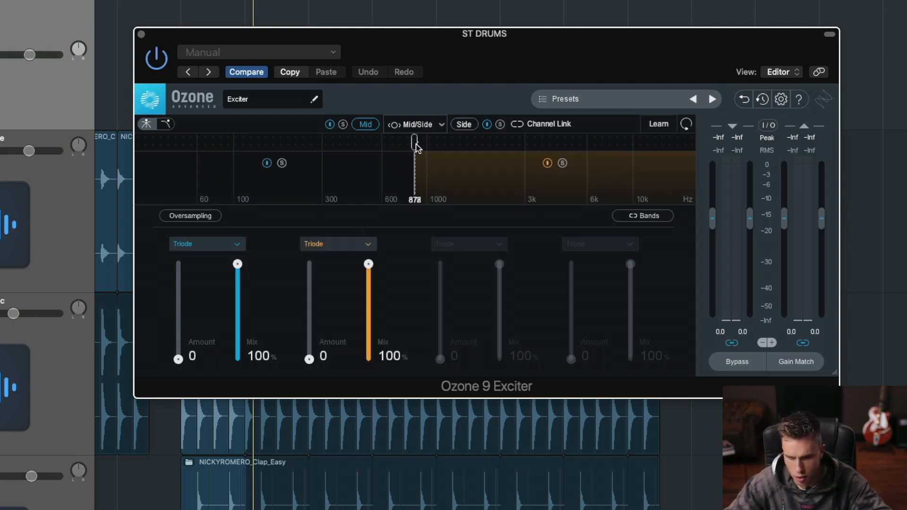
left_click(475, 142)
left_click(336, 143)
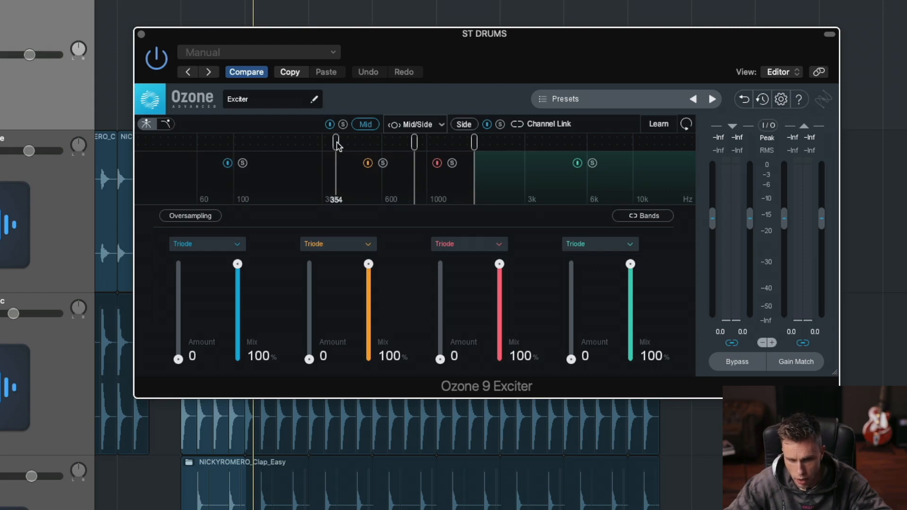
left_click_drag(336, 143, 254, 142)
left_click_drag(414, 143, 381, 143)
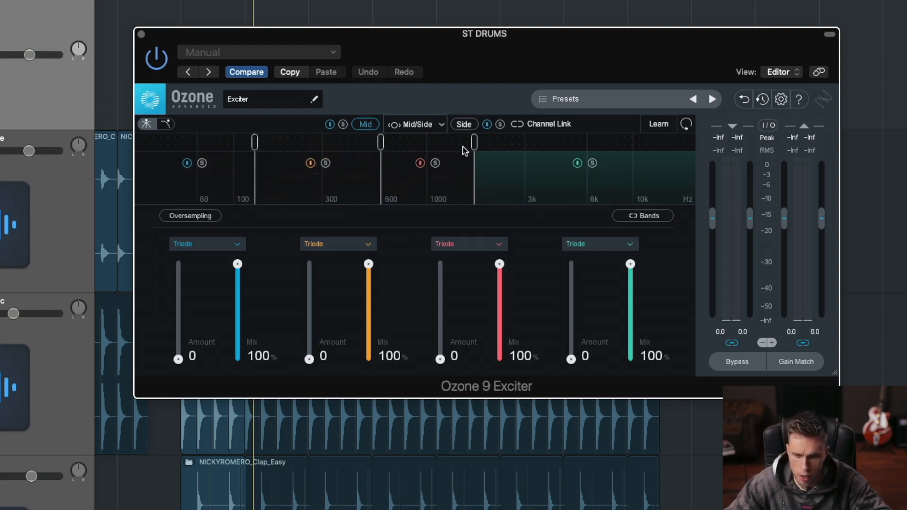
Step: Raise the exciter's crossovers to slightly above 132 Hz, between 600 Hz and 1 kHz, and just above 3 kHz
left_click_drag(474, 143, 510, 142)
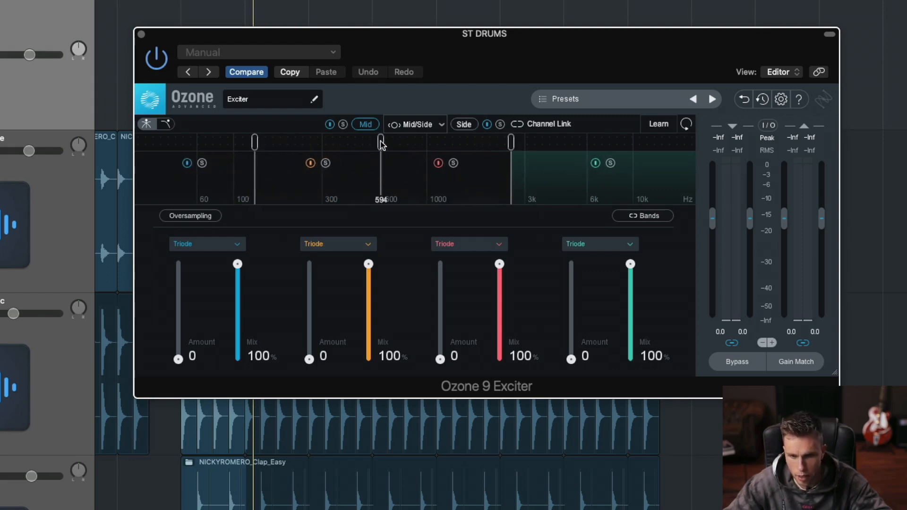
left_click_drag(382, 143, 400, 142)
left_click_drag(512, 143, 531, 143)
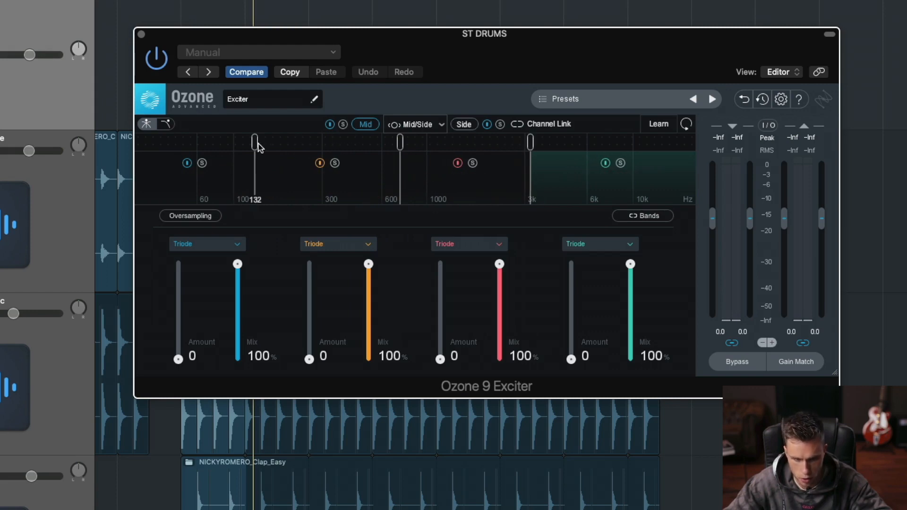
left_click_drag(258, 143, 261, 141)
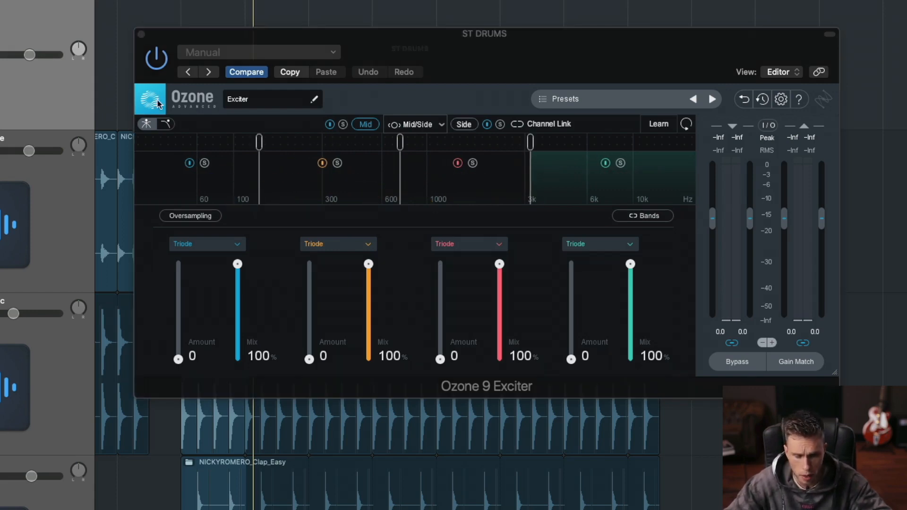
Step: Move the exciter window higher over the arrangement, keep the Mid channel selected and start playback
left_click_drag(378, 41, 443, 13)
left_click(356, 98)
left_click(356, 98)
key("space")
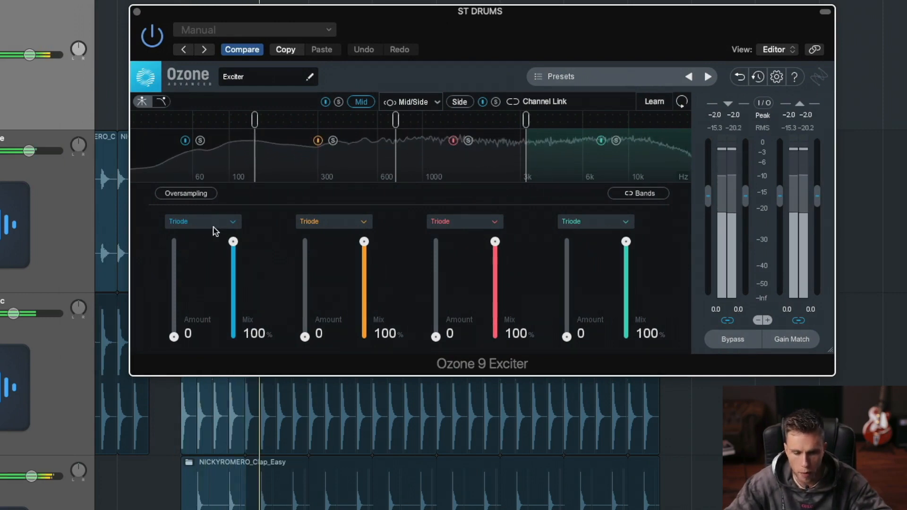
Step: Examine the saturation modes offered for the exciter's first and second bands without changing them
left_click(225, 223)
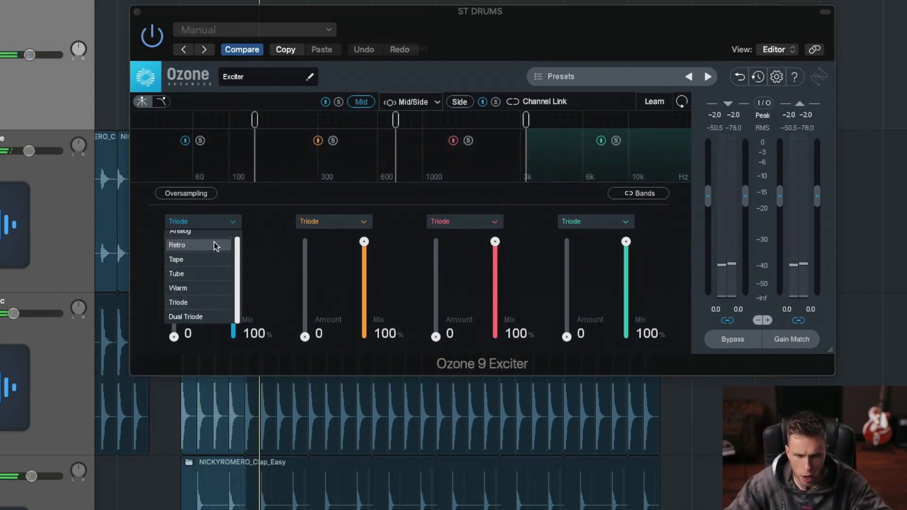
left_click(254, 226)
left_click(355, 225)
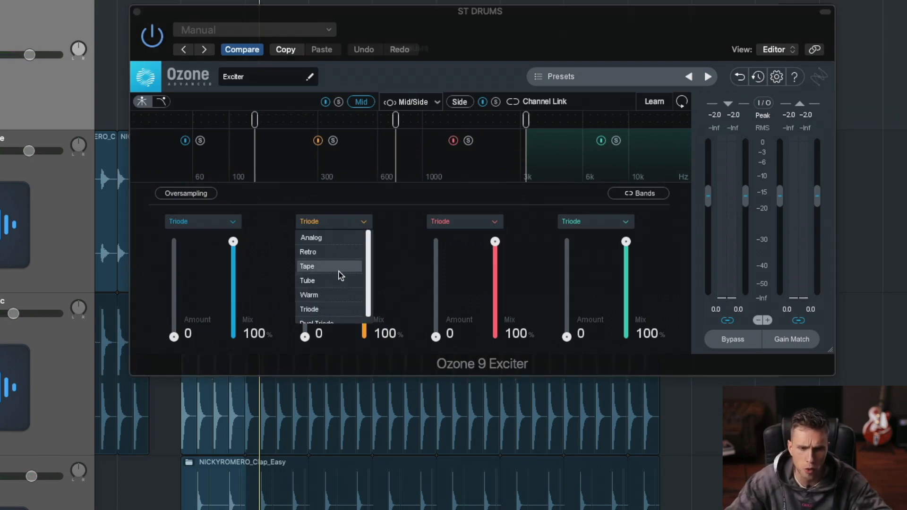
scroll(339, 273, "down", 1)
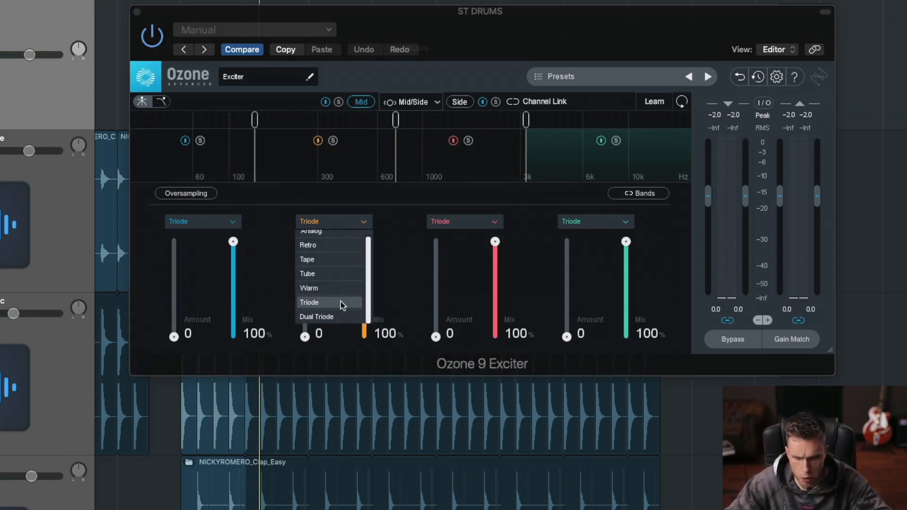
scroll(341, 288, "up", 1)
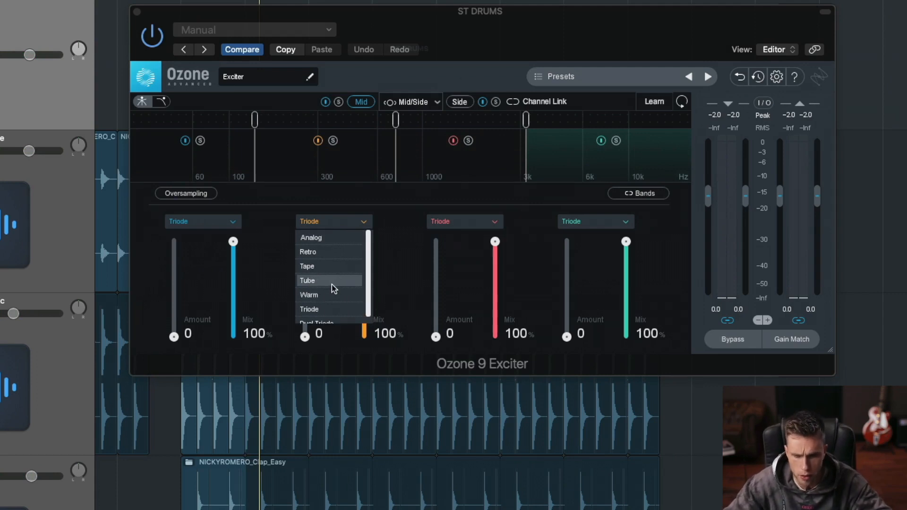
left_click(404, 232)
left_click(341, 224)
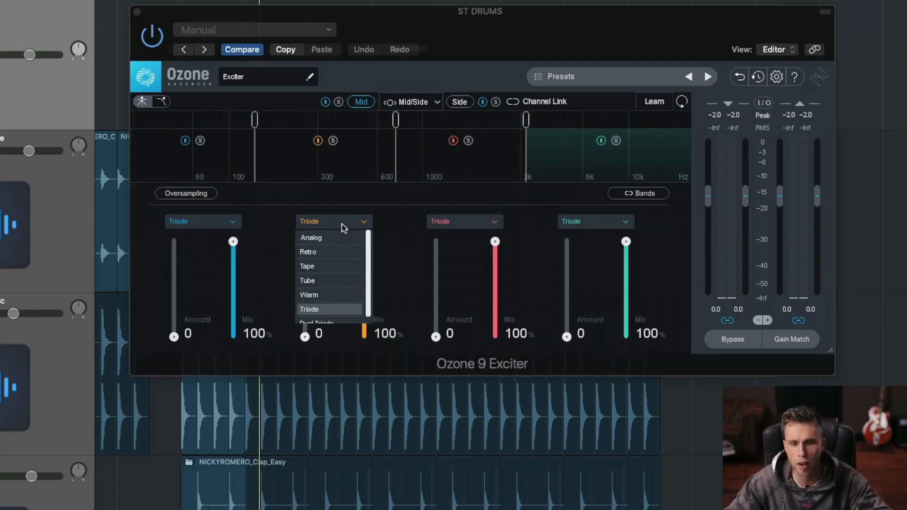
left_click(344, 224)
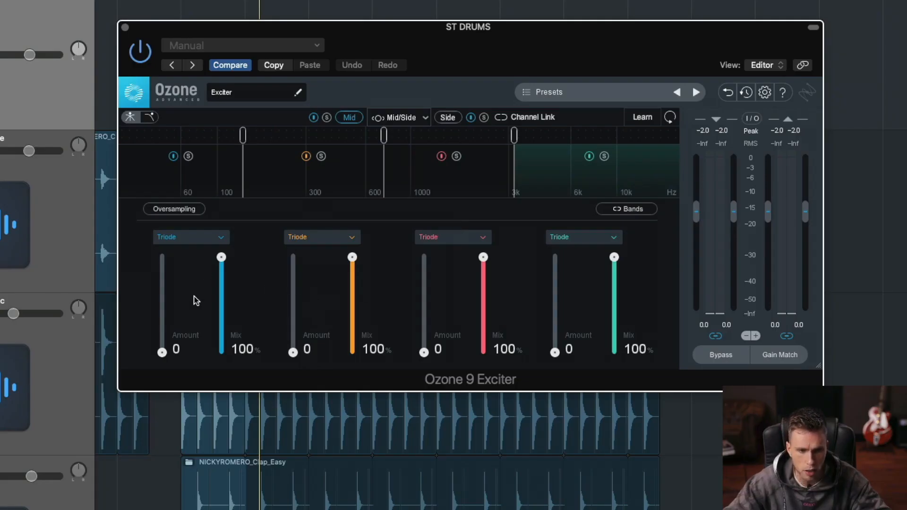
Step: Play the drums and raise the Mid Amount to 6.4 on the second band and 13.5 on the third band
key("space")
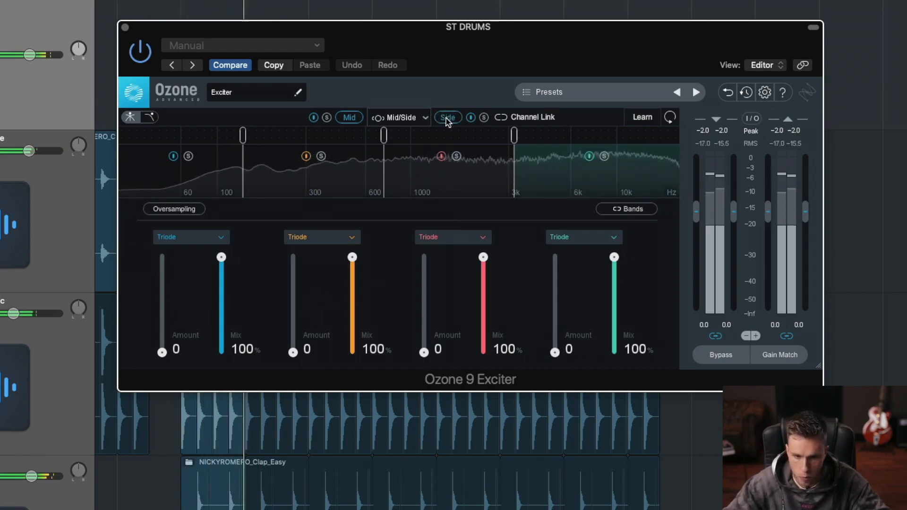
key("space")
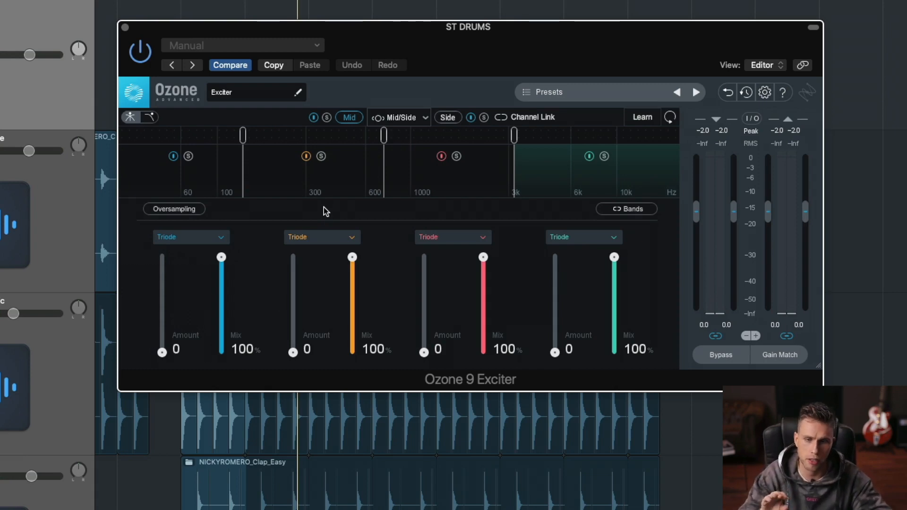
key("space")
left_click_drag(292, 352, 304, 312)
left_click_drag(424, 352, 426, 270)
Step: Audition the Retro, Tape and Analog saturation modes on the third Mid band while the drums play
left_click(450, 239)
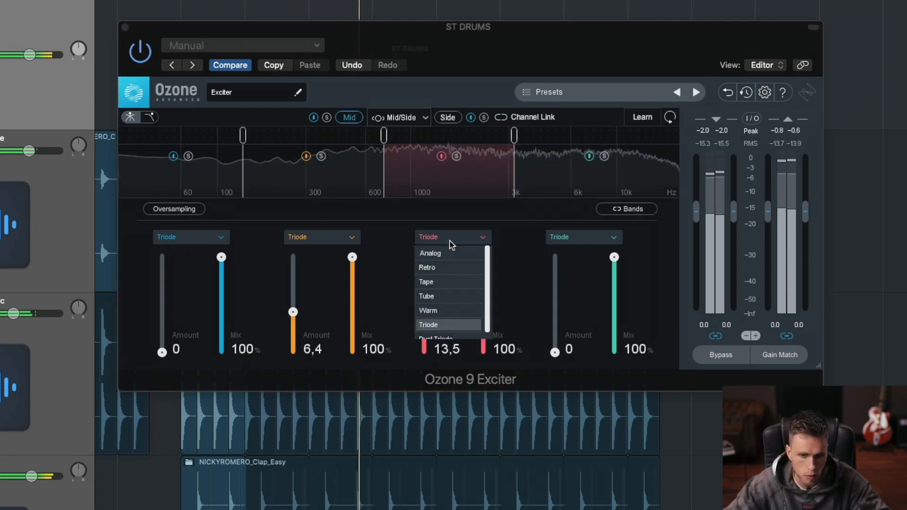
left_click(453, 270)
left_click(452, 239)
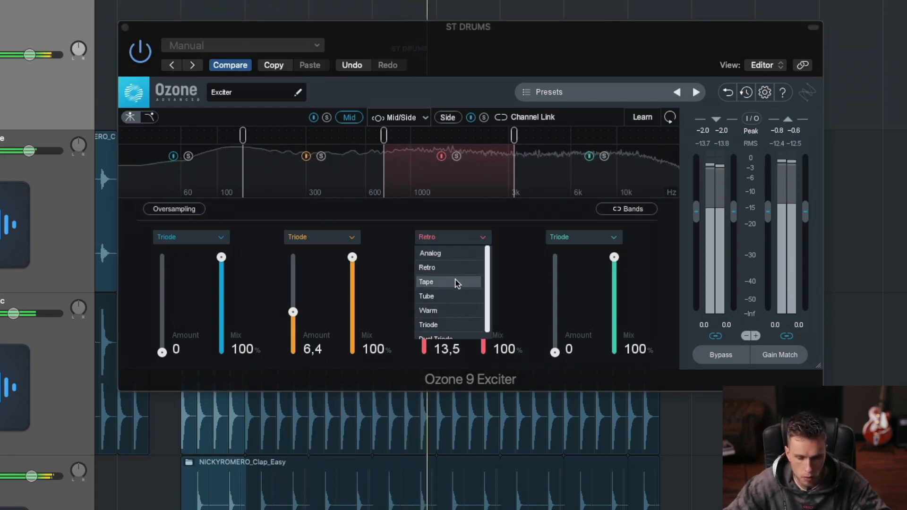
left_click(456, 283)
left_click(451, 237)
left_click(453, 251)
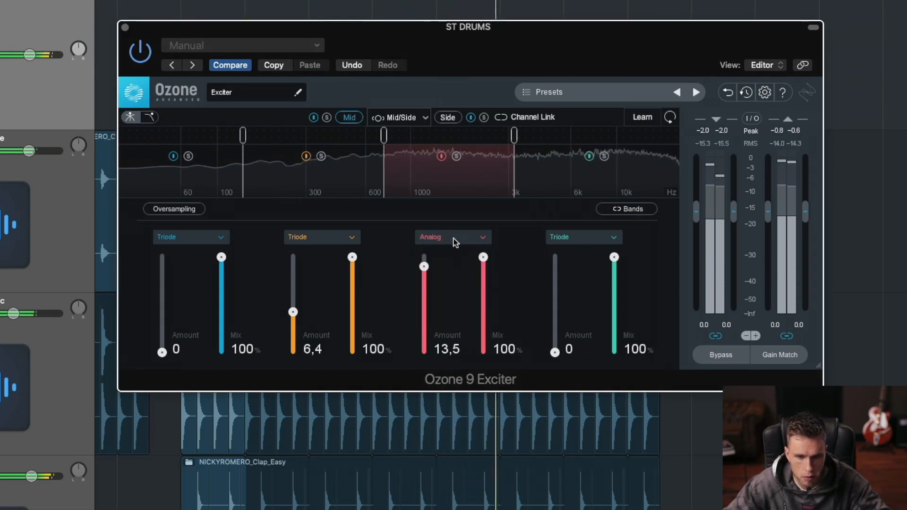
left_click(455, 239)
left_click(455, 264)
left_click(458, 240)
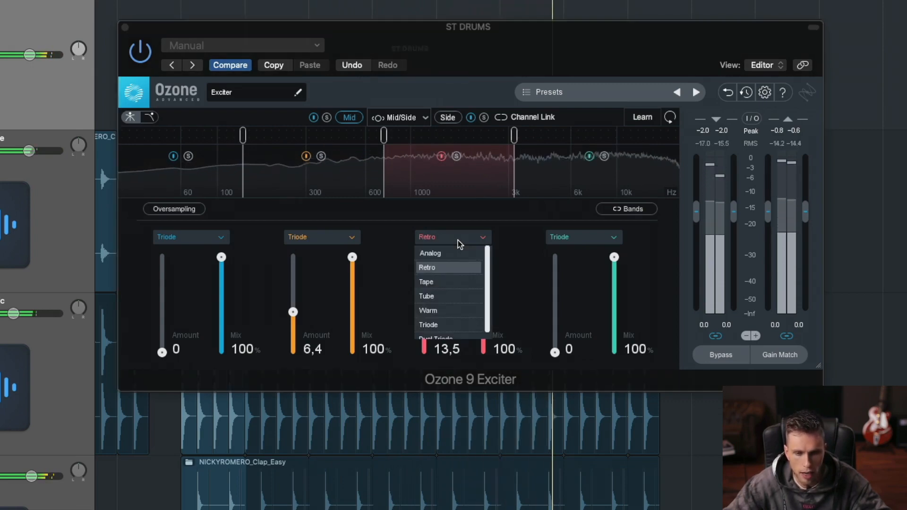
left_click(456, 281)
left_click(456, 238)
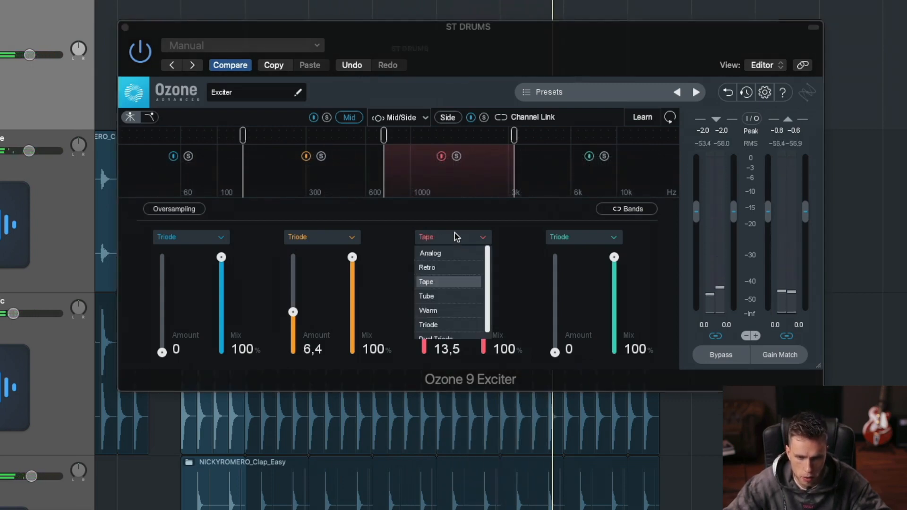
left_click(458, 235)
Step: Audition the Tube, Warm, Triode and Dual Triode modes on the third Mid band during playback
left_click(460, 238)
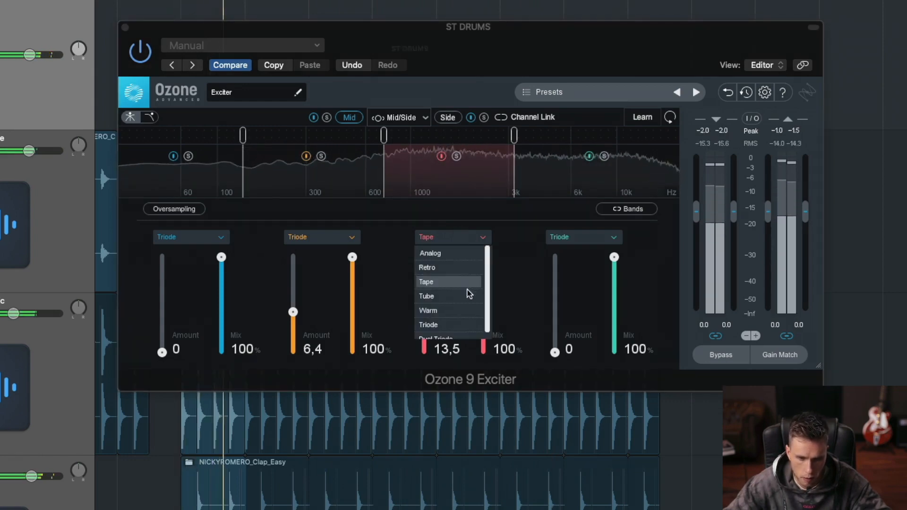
left_click(467, 292)
left_click(452, 244)
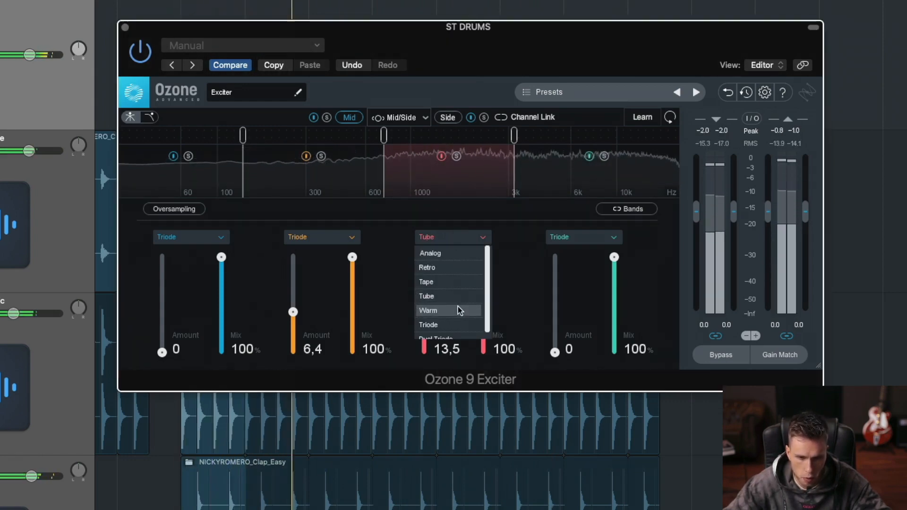
left_click(458, 311)
left_click(459, 239)
left_click(457, 324)
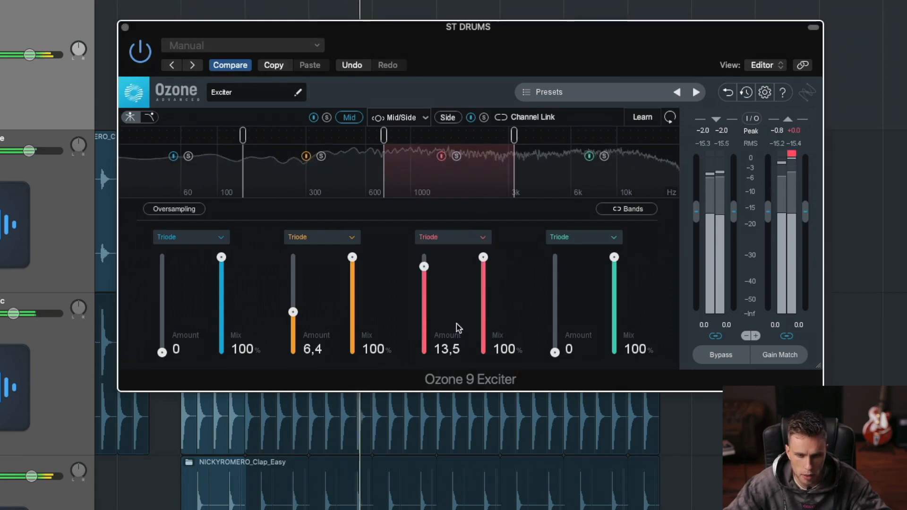
left_click(456, 245)
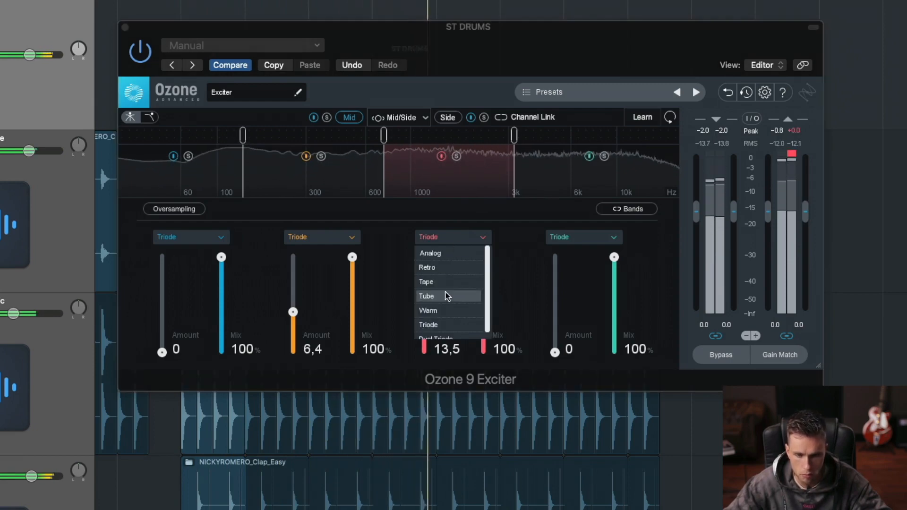
left_click(444, 332)
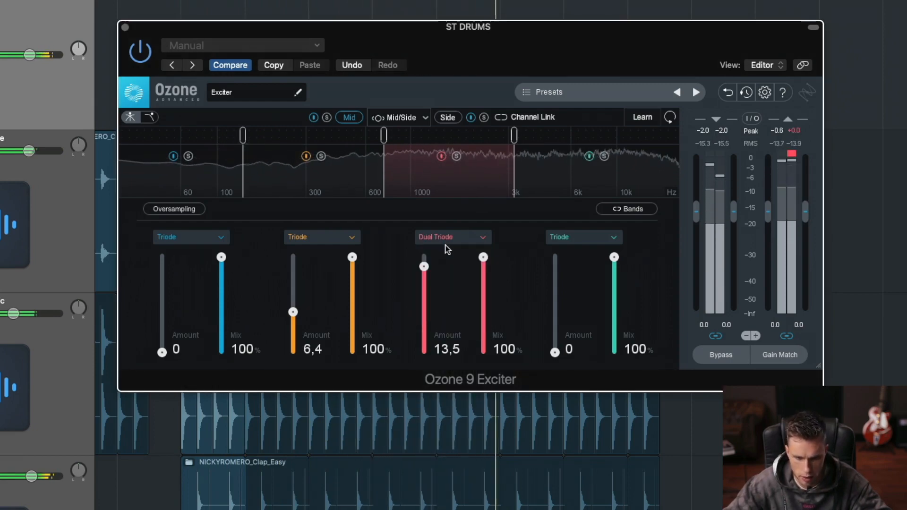
Step: Set the third Mid band's saturation mode to Retro and lower its Amount to 8.7
left_click(447, 238)
left_click(429, 260)
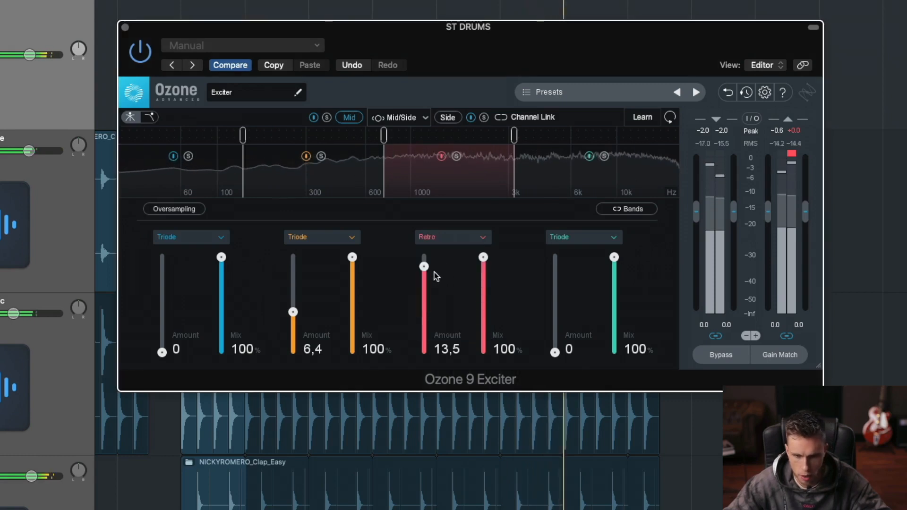
left_click_drag(430, 268, 429, 283)
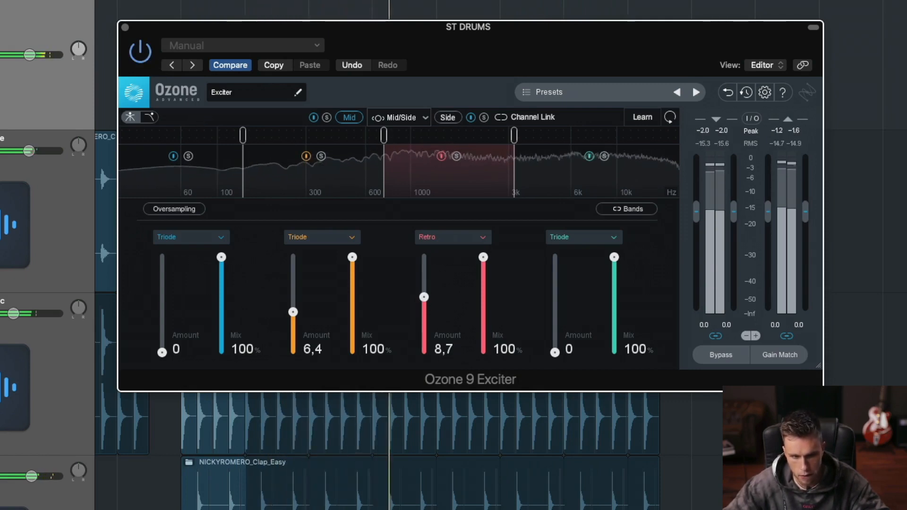
Step: Compare the drums with the exciter bypassed and enabled during playback, including another section of the arrangement, leaving it enabled
left_click(86, 70)
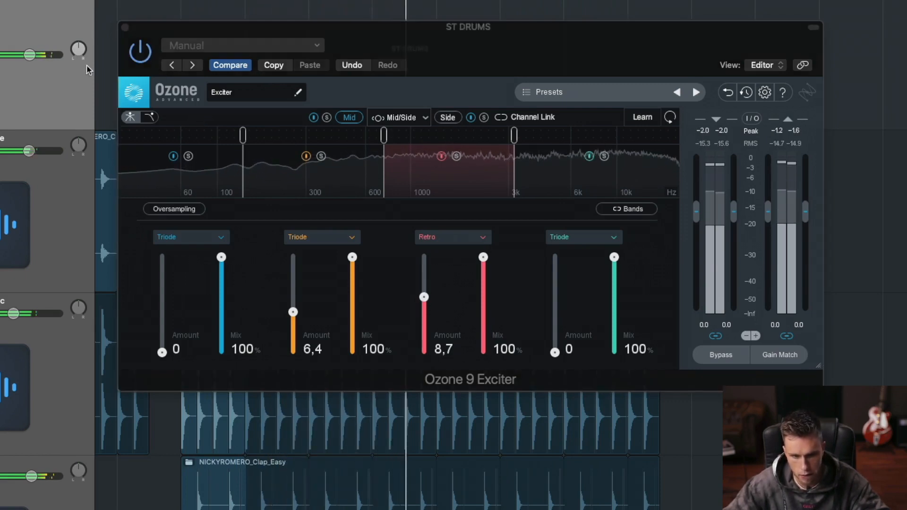
left_click(141, 57)
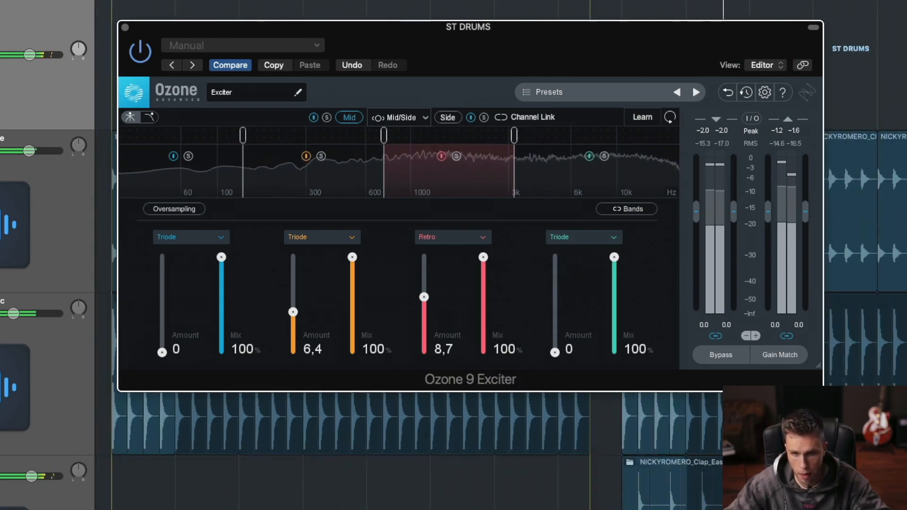
left_click_drag(590, 1, 621, 1)
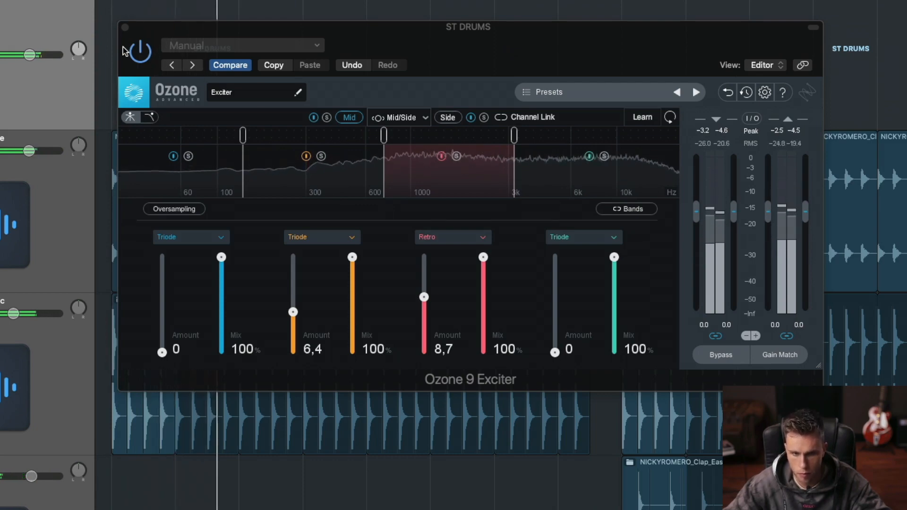
left_click(142, 51)
left_click(141, 51)
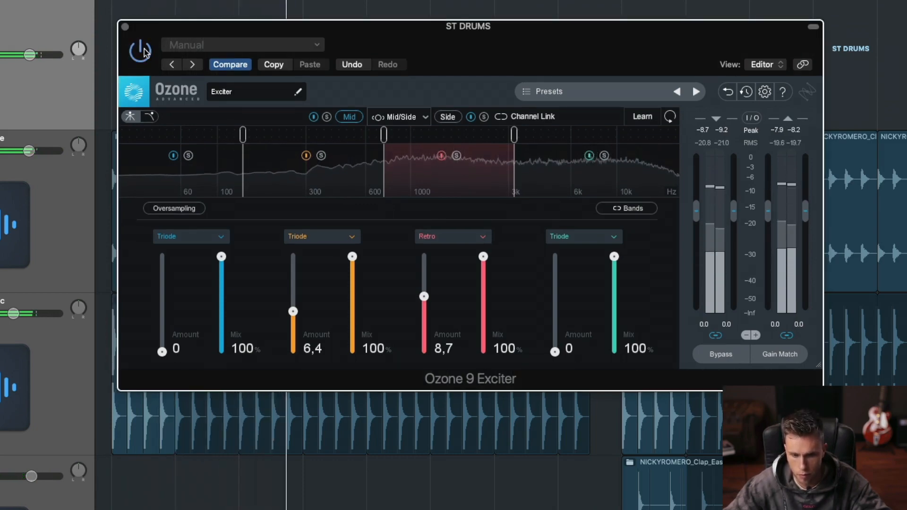
left_click(78, 47)
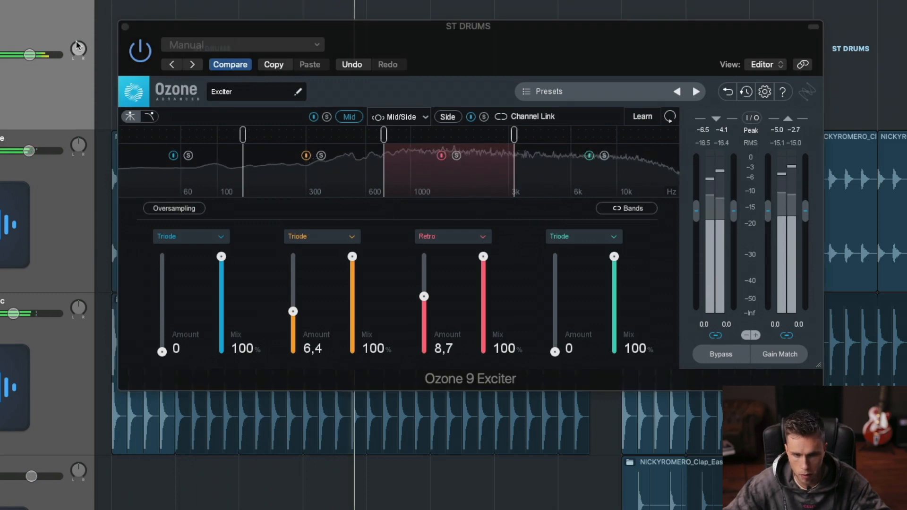
left_click(141, 52)
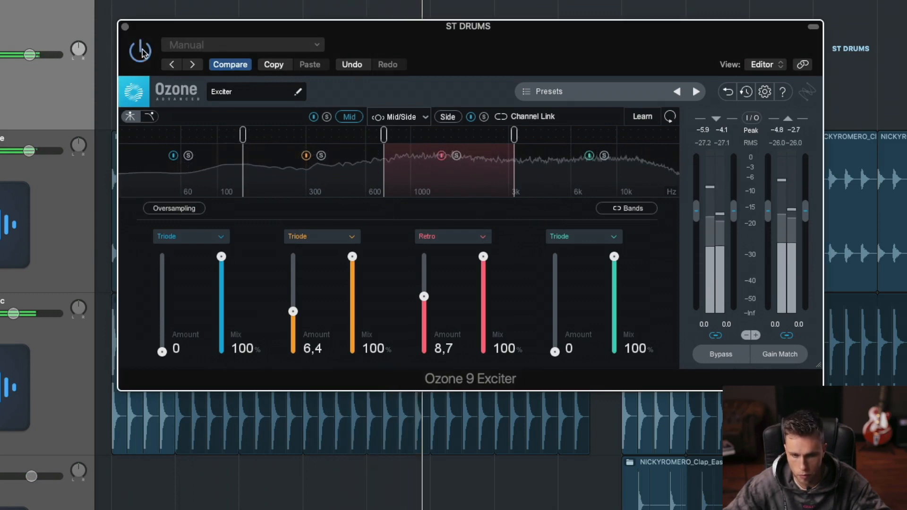
left_click(142, 51)
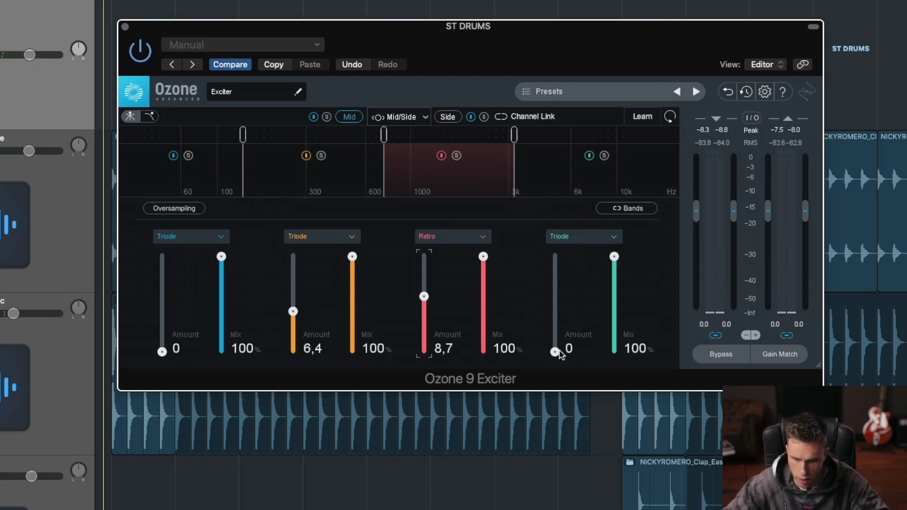
Step: Resume playback and raise the fourth Mid band's Amount to 3.8
key("space")
left_click_drag(558, 350, 561, 328)
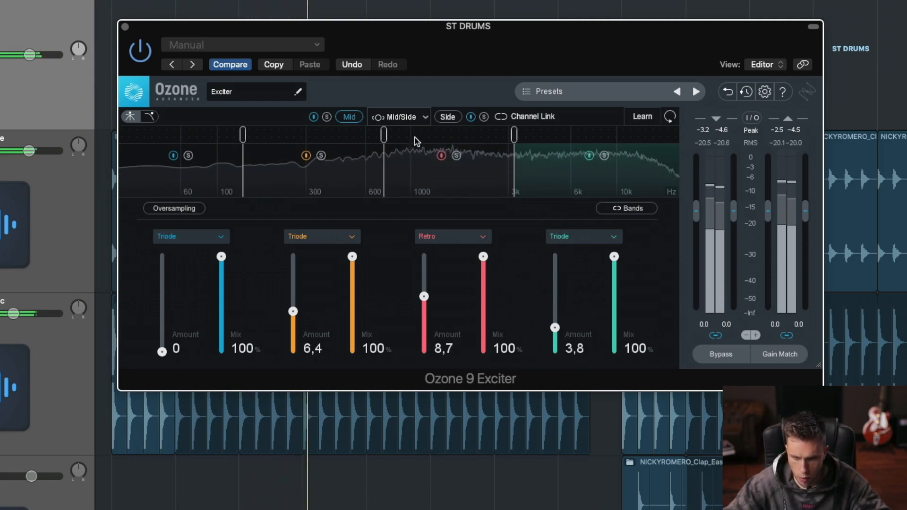
Step: Switch the exciter to its Side channel and raise the fourth band's Amount to 13.9
left_click(410, 118)
left_click(379, 100)
left_click(448, 117)
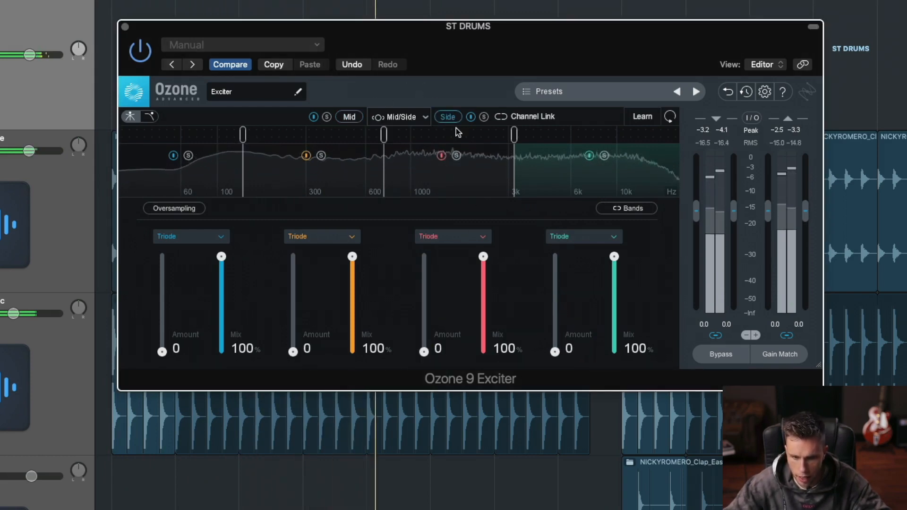
mouse_move(556, 351)
left_mouse_down()
mouse_move(559, 301)
mouse_move(561, 309)
left_mouse_up()
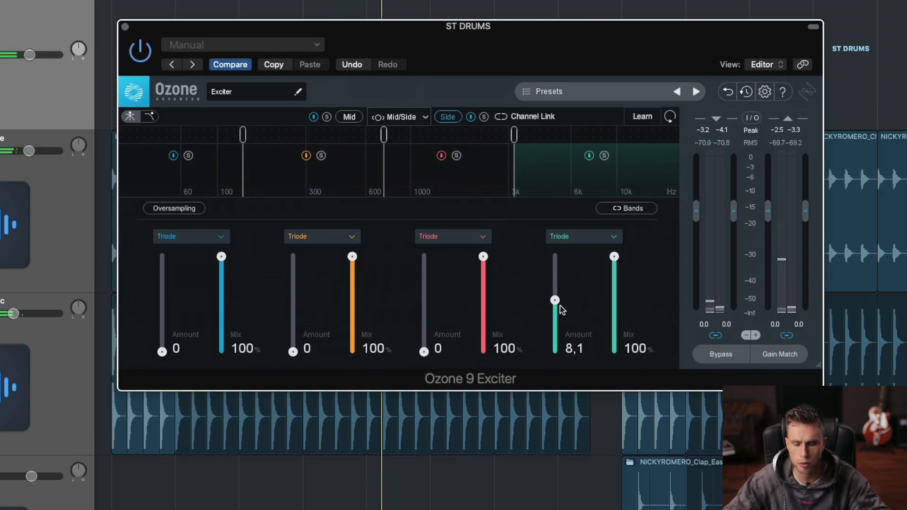
mouse_move(556, 276)
left_mouse_down()
mouse_move(560, 288)
mouse_move(556, 260)
mouse_move(565, 263)
left_mouse_up()
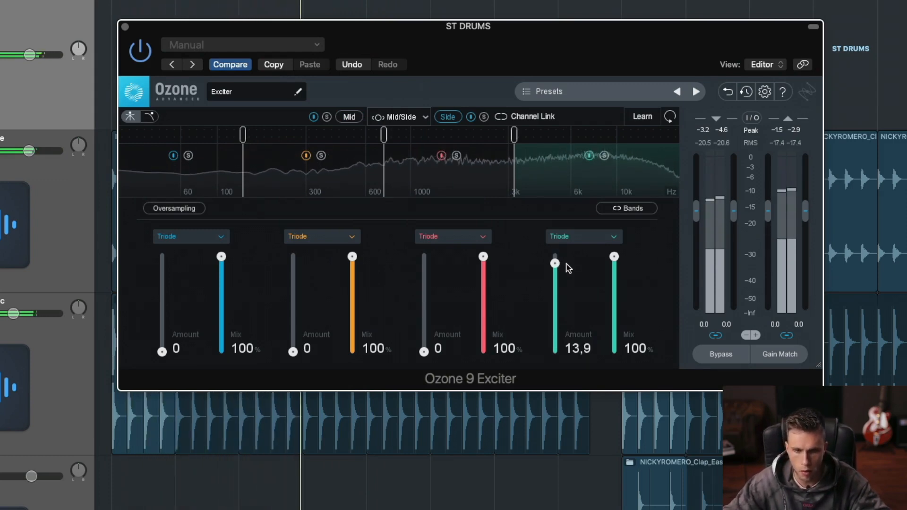
Step: Compare the drums with the exciter bypassed and enabled, and lower its linked output gain to -2.3 dB during playback
left_click(146, 59)
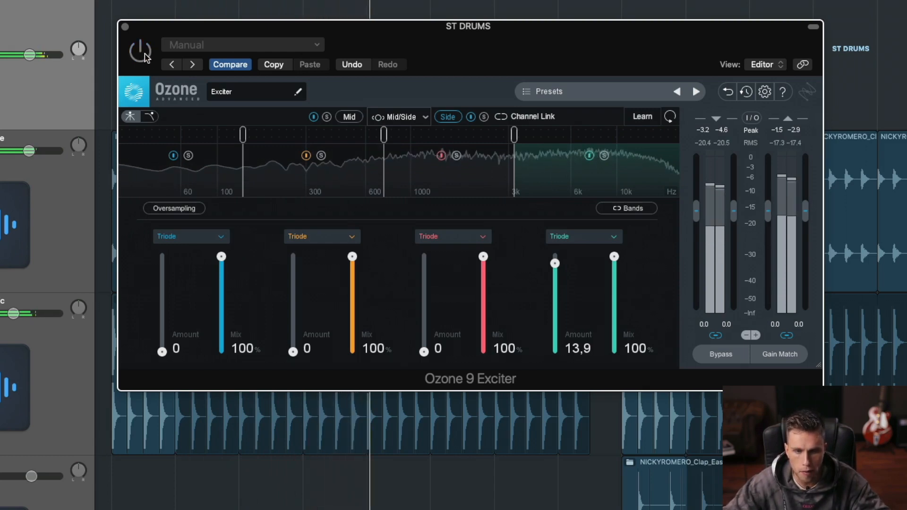
left_click(145, 57)
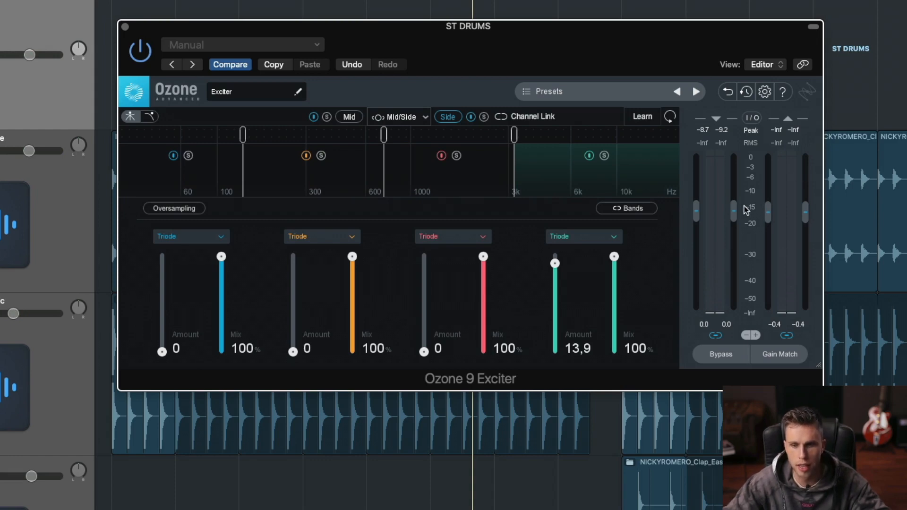
key("space")
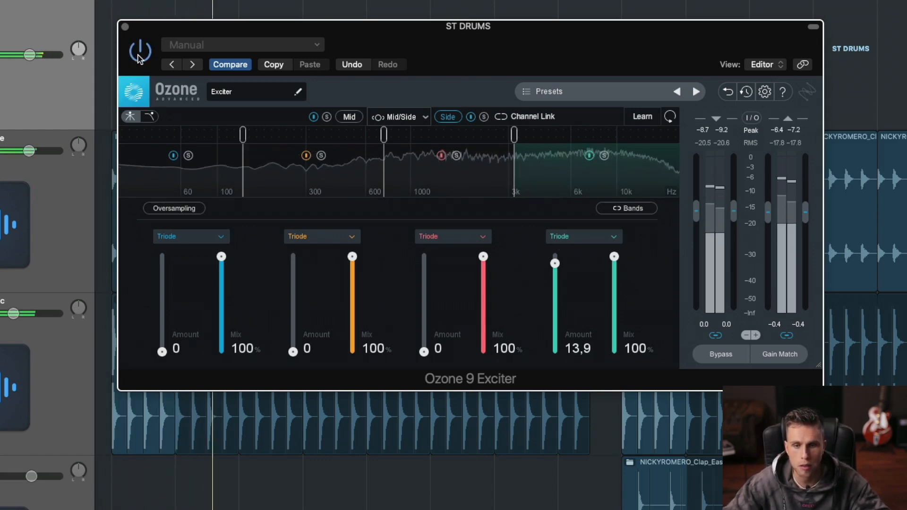
left_click_drag(772, 217, 769, 218)
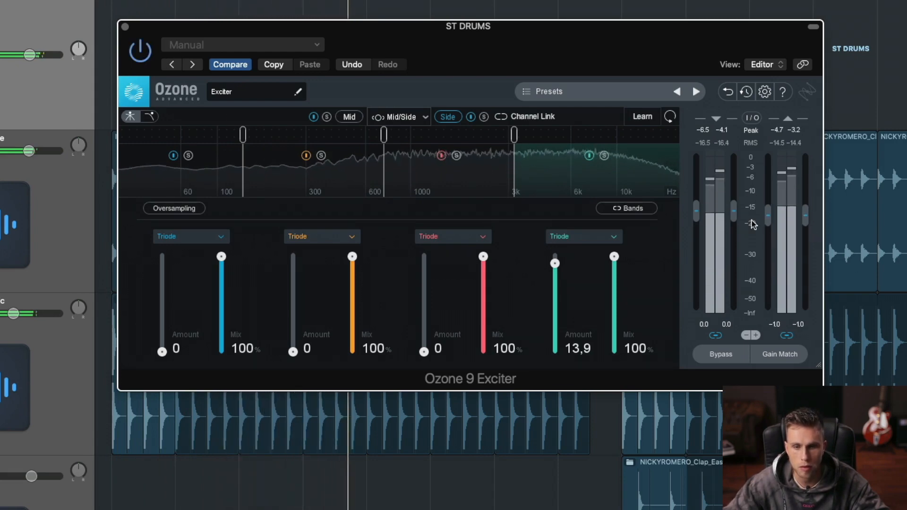
left_click_drag(772, 216, 768, 218)
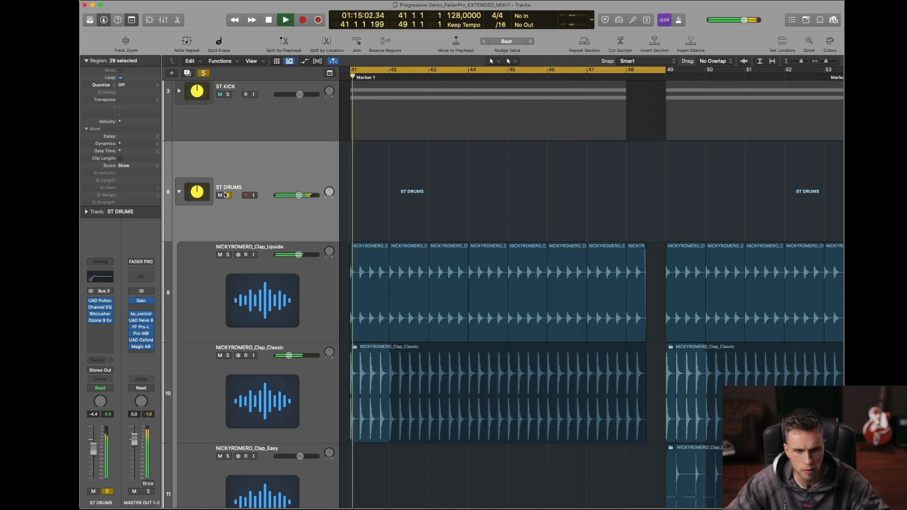
Step: Audition the drums with ST KICK soloed, and compare the ST DRUMS peak level with the Ozone 9 Exciter bypassed and enabled
left_click(227, 95)
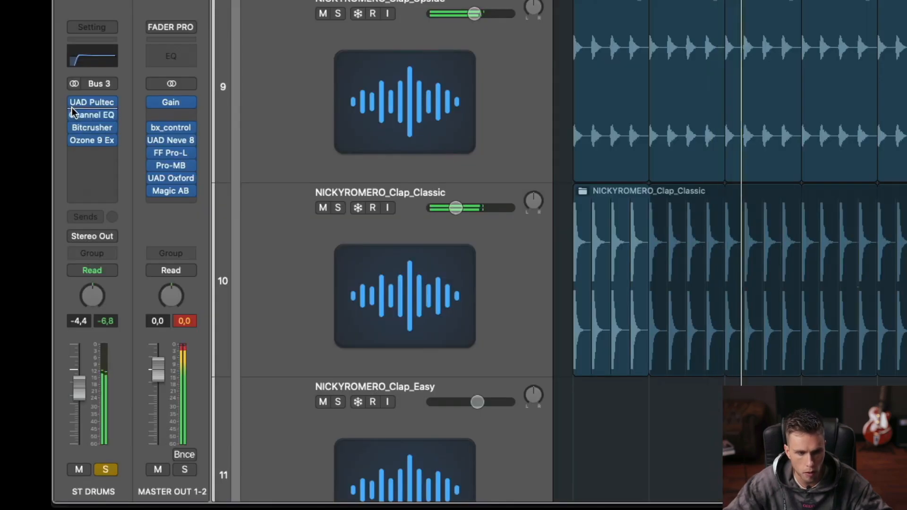
mouse_move(73, 140)
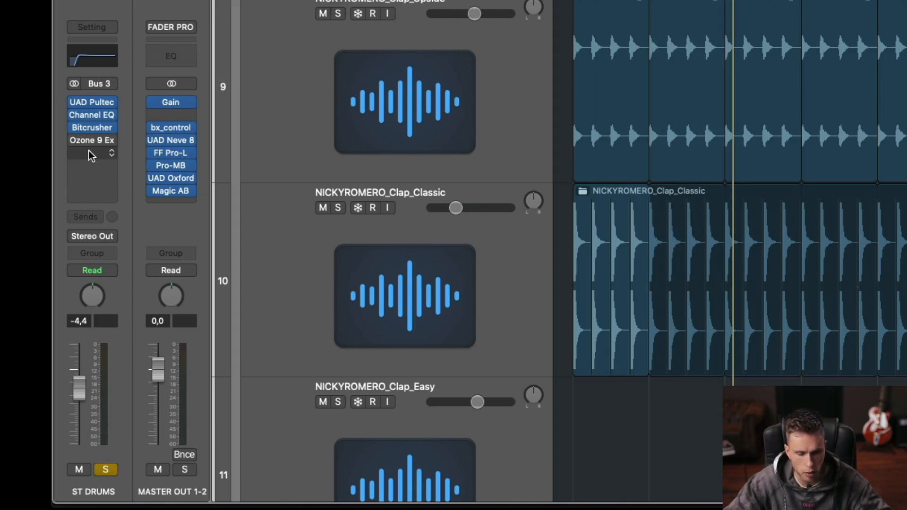
key("space")
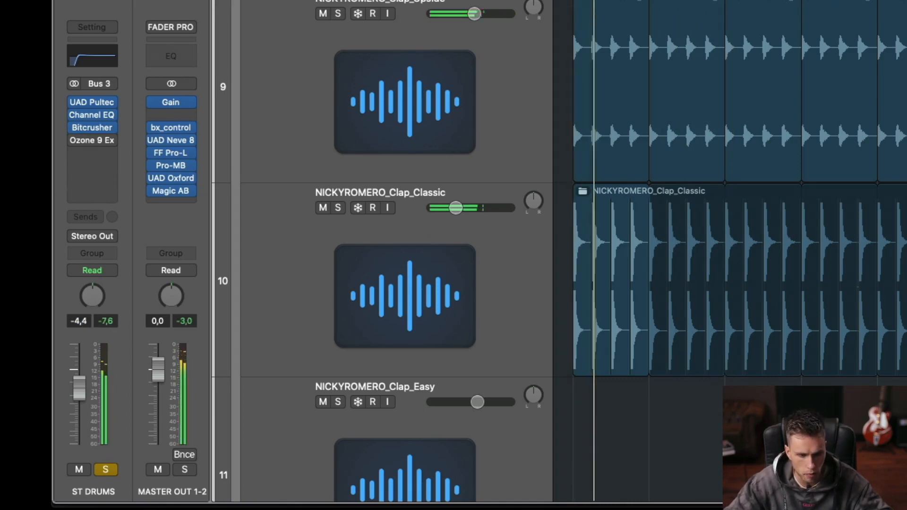
left_click(106, 321)
left_click(75, 141)
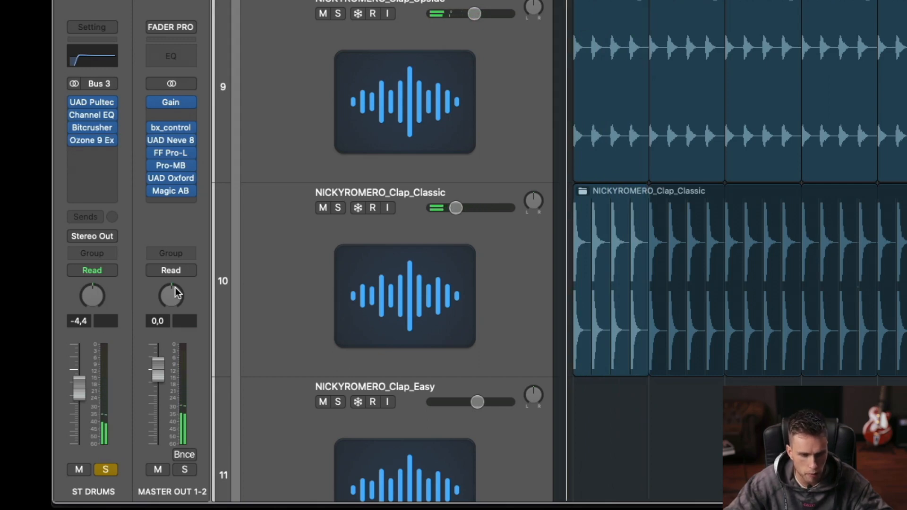
left_click(93, 140)
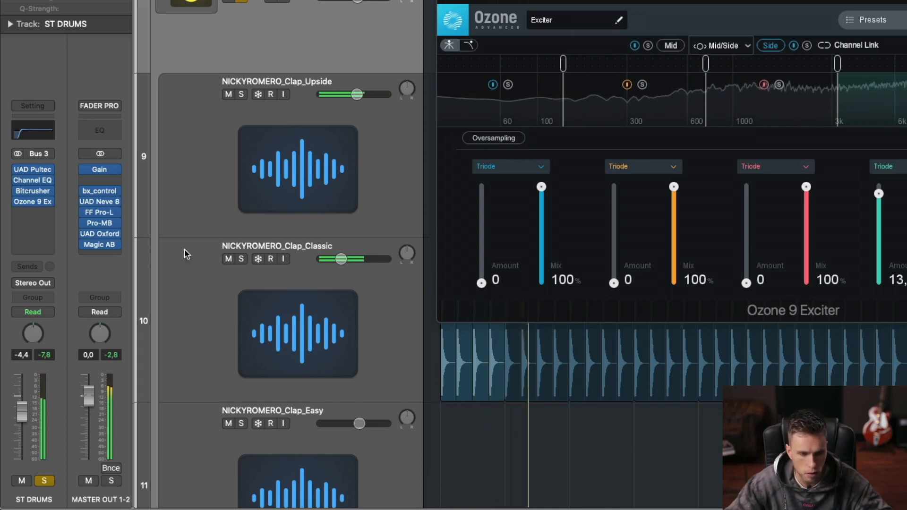
mouse_move(18, 203)
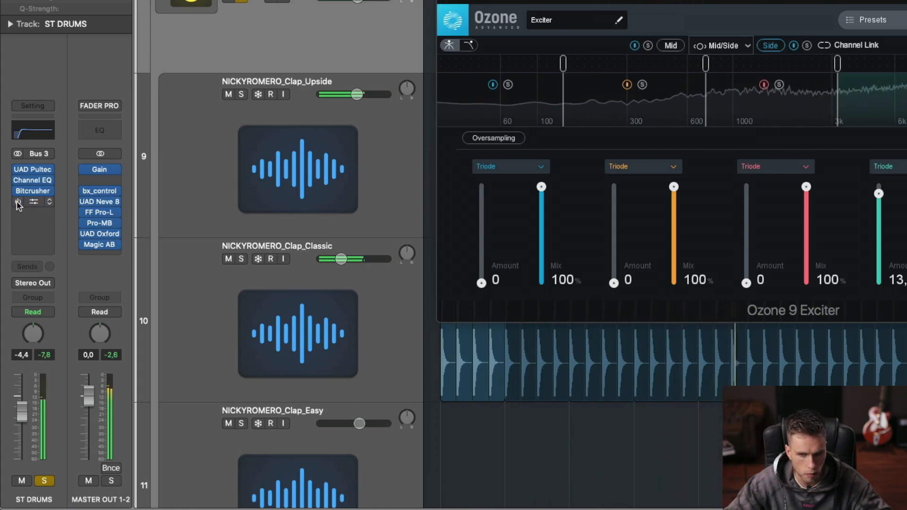
left_click(18, 202)
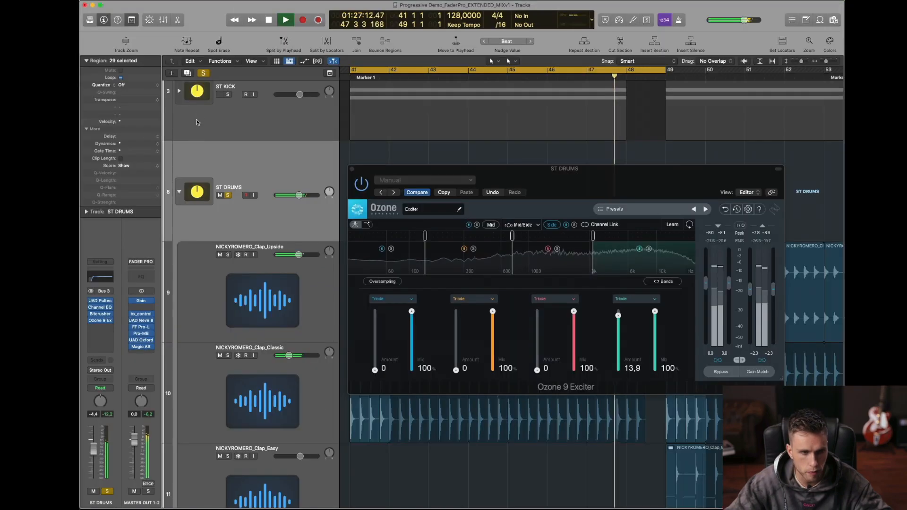
Step: Solo ST KICK alongside ST DRUMS, recheck the exciter by bypassing and enabling it during playback, and close its window
left_click(227, 100)
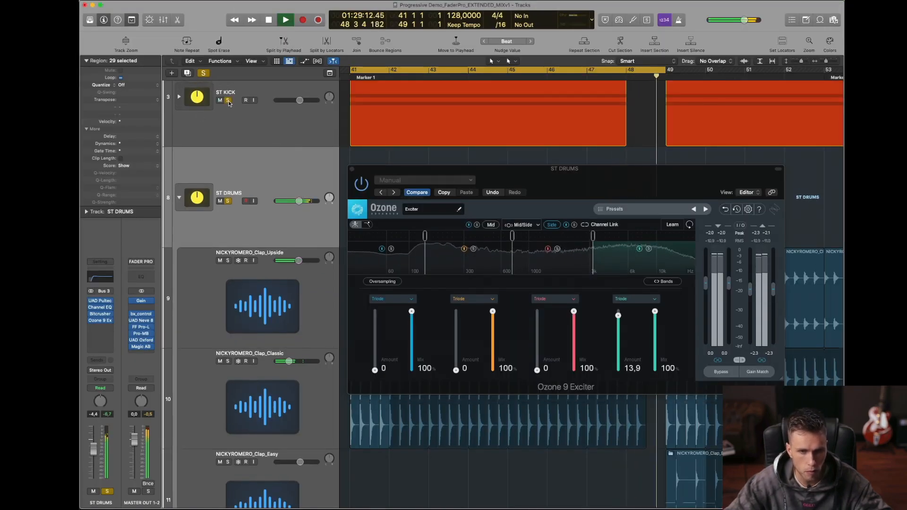
left_click(361, 185)
key("space")
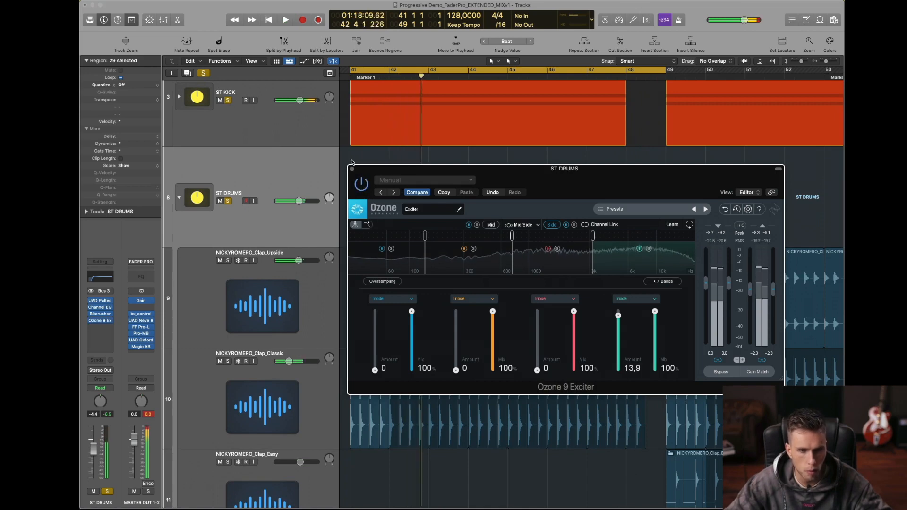
left_click_drag(351, 173, 382, 153)
left_click(383, 149)
key("space")
Step: Clear the ST KICK and ST DRUMS solos and fit the whole arrangement in view during playback
left_click(228, 100)
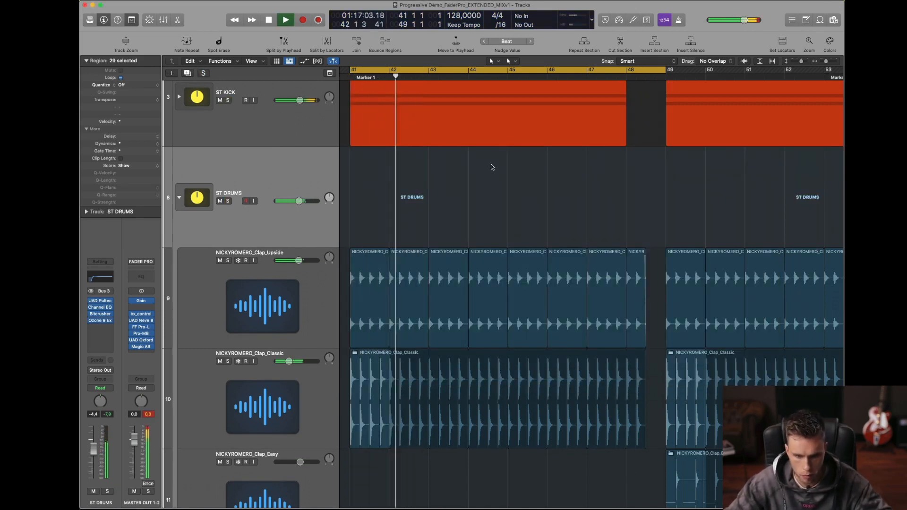
left_click(530, 187, "ctrl+alt")
left_click(530, 186, "ctrl+alt")
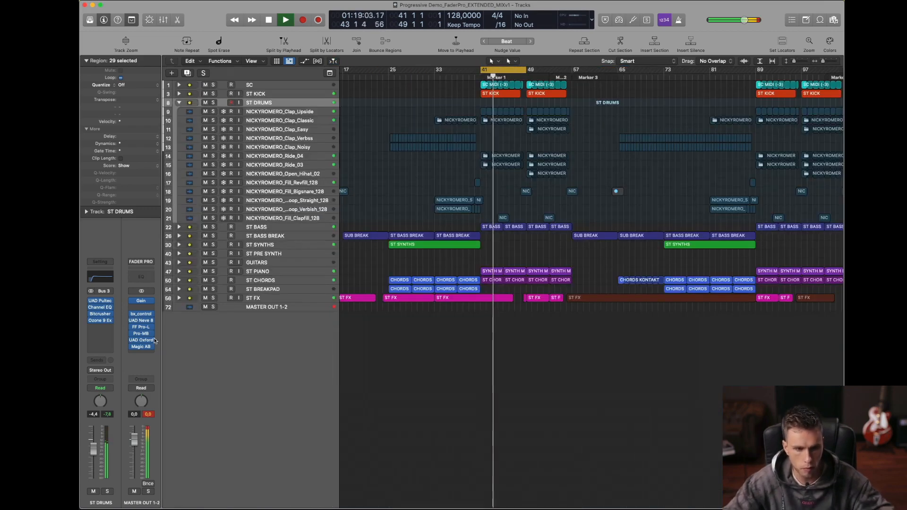
Step: Compare the full mix with the reference track in Magic AB on MASTER OUT 1-2, ending on A, and close the plug-in
left_click(143, 348)
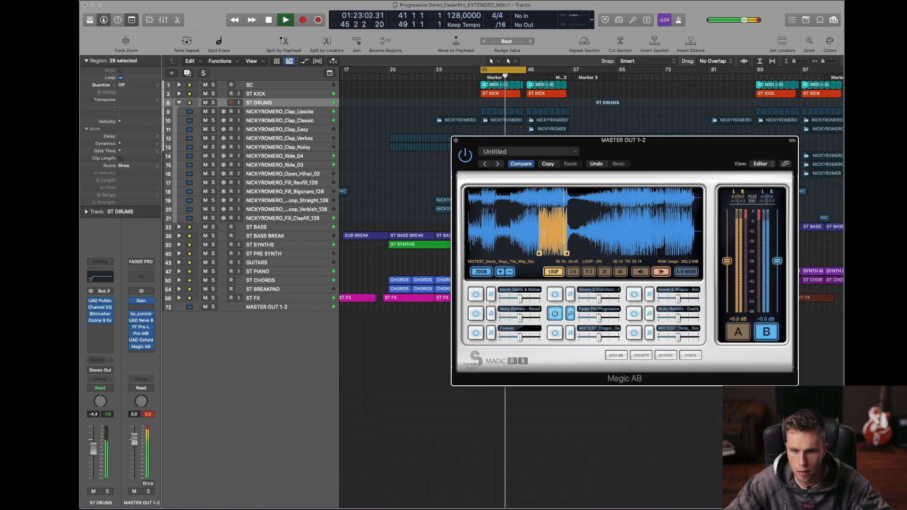
left_click(740, 330)
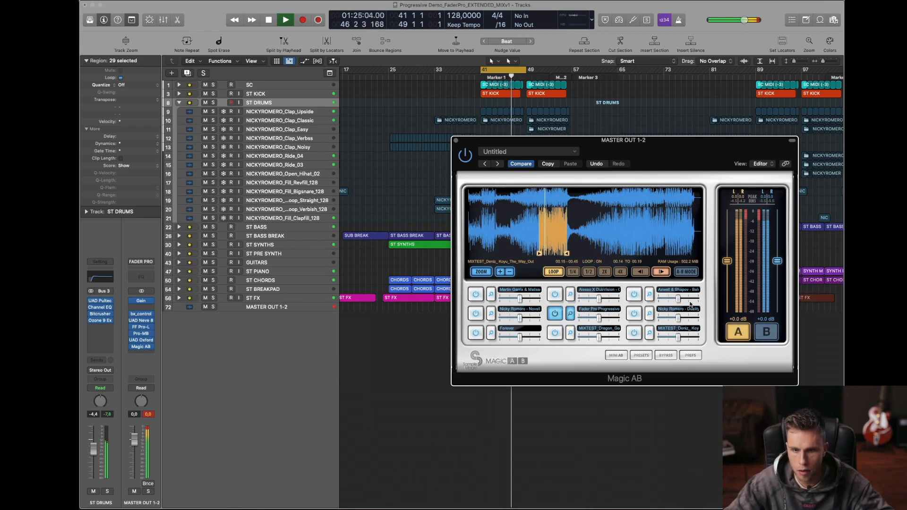
left_click(730, 326)
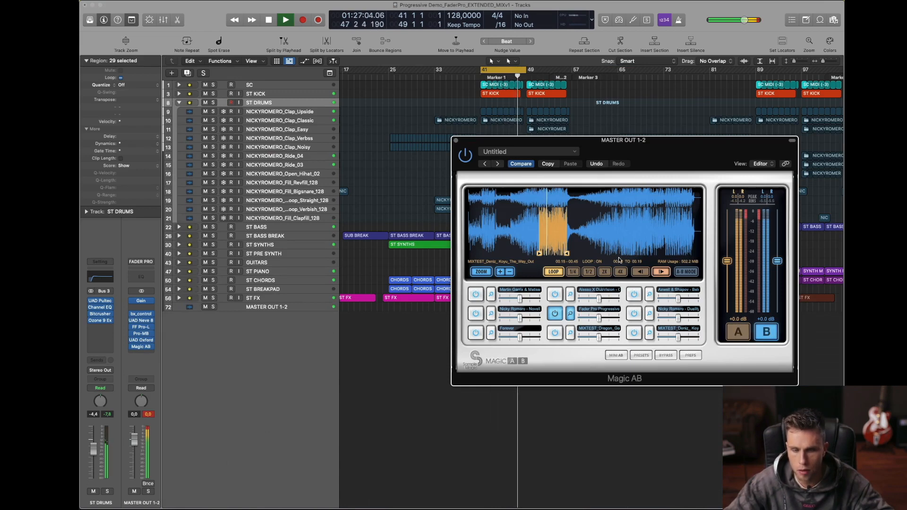
left_click(736, 334)
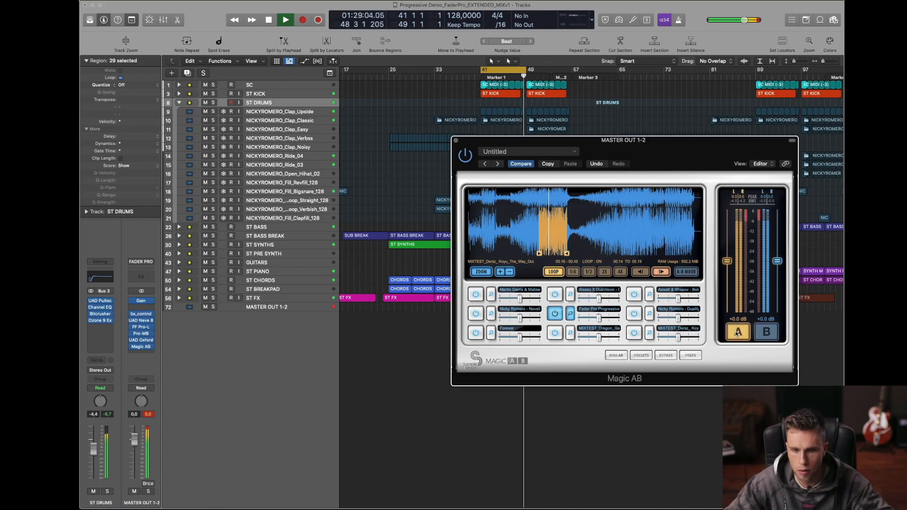
key("space")
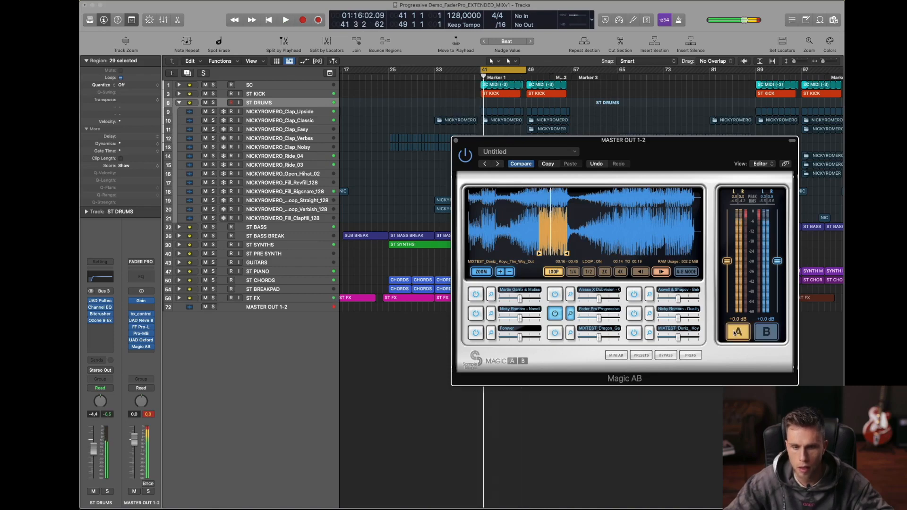
left_click(457, 142)
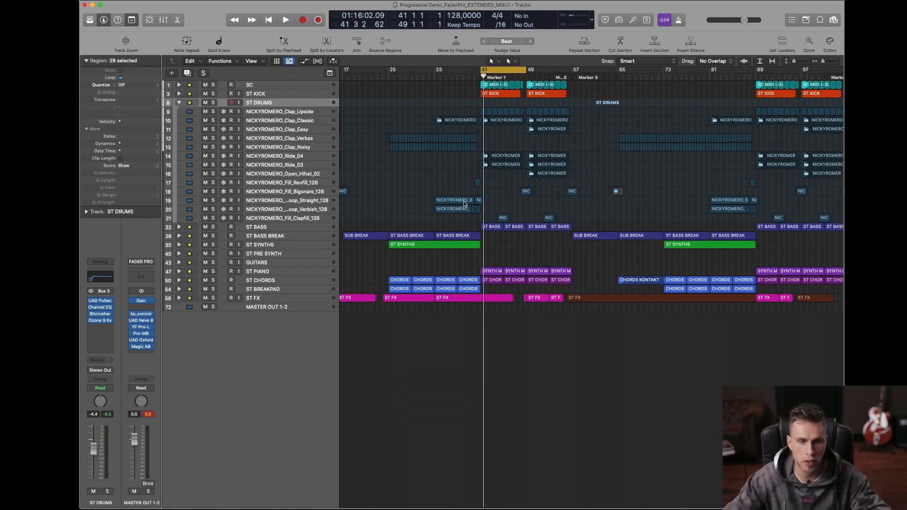
Step: Enlarge the view of the expanded ST DRUMS stack and solo ST DRUMS
left_click(179, 103)
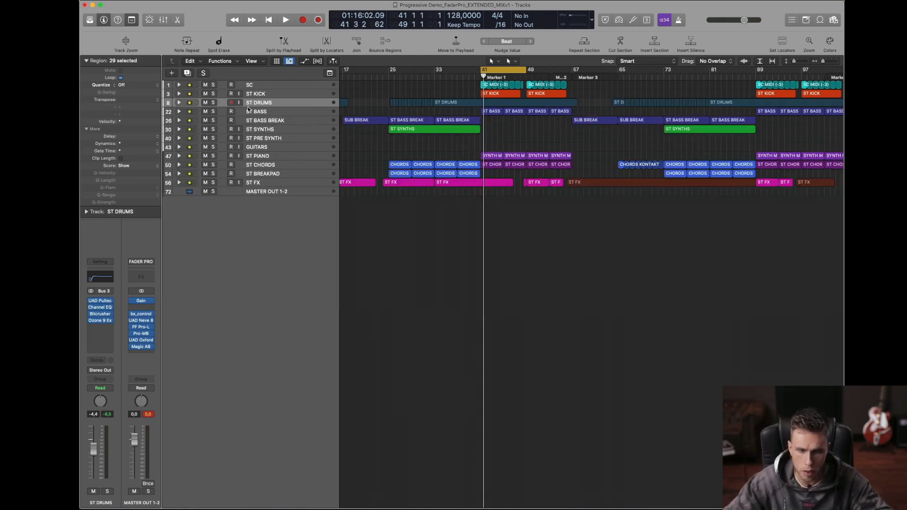
left_click(179, 103)
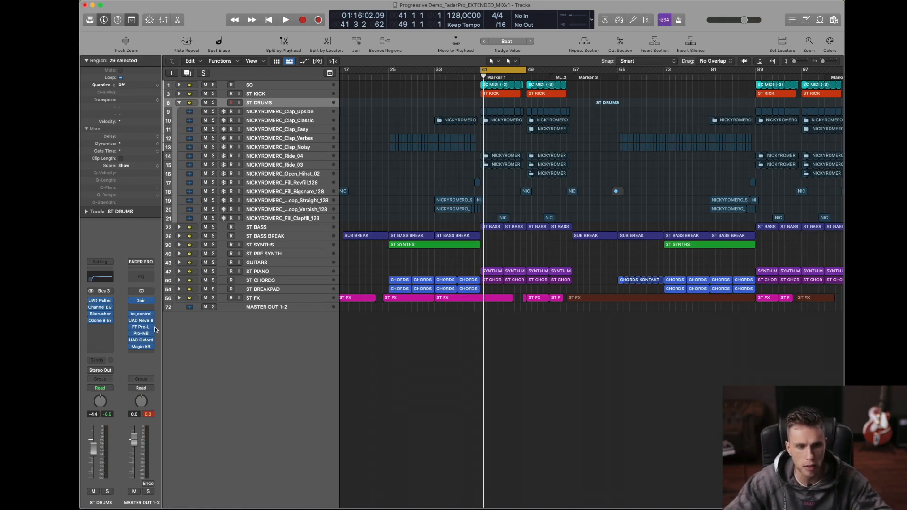
left_click(472, 240, "ctrl+alt")
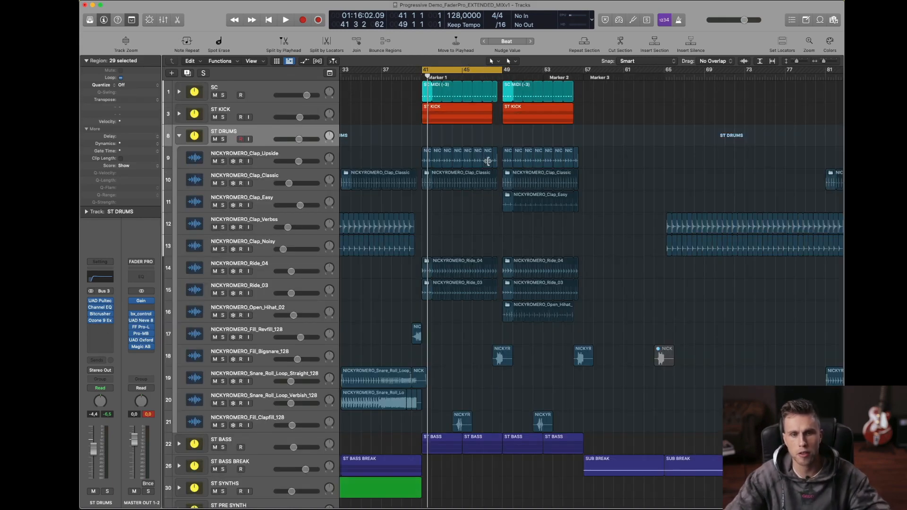
key("t")
key("t")
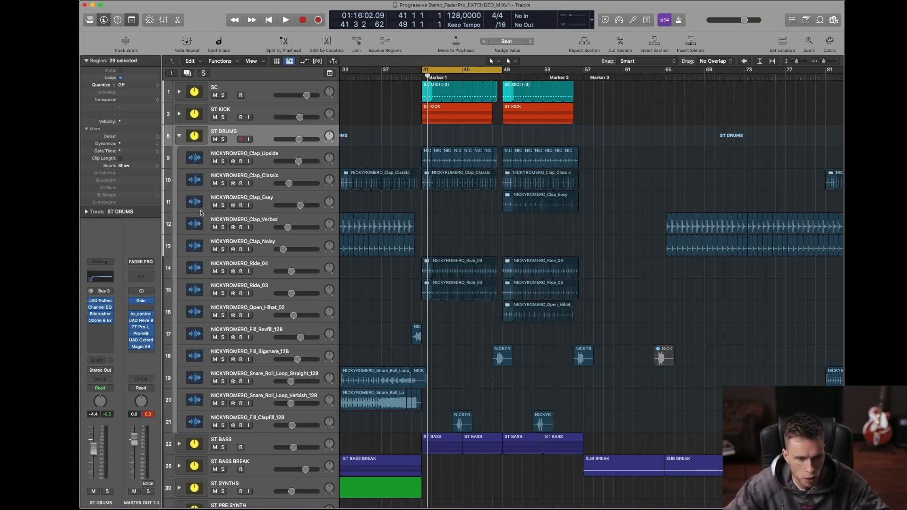
left_click(223, 139)
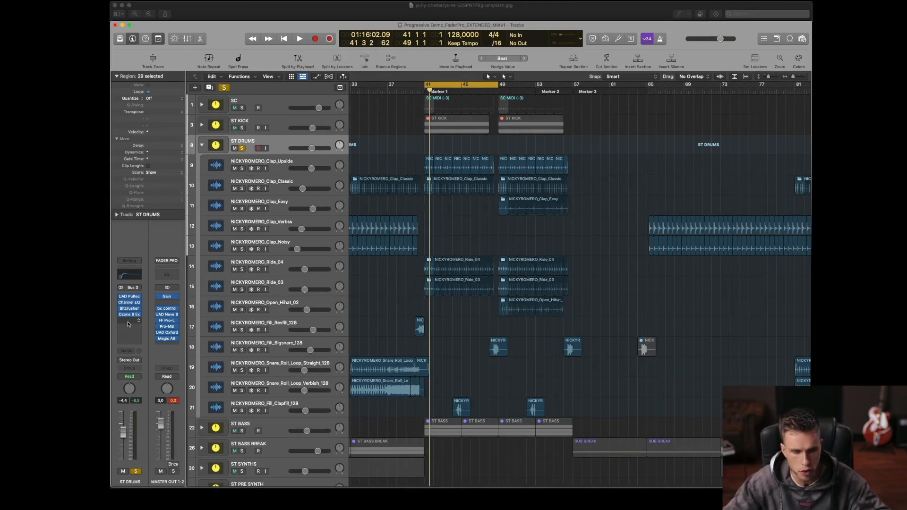
left_click(130, 323)
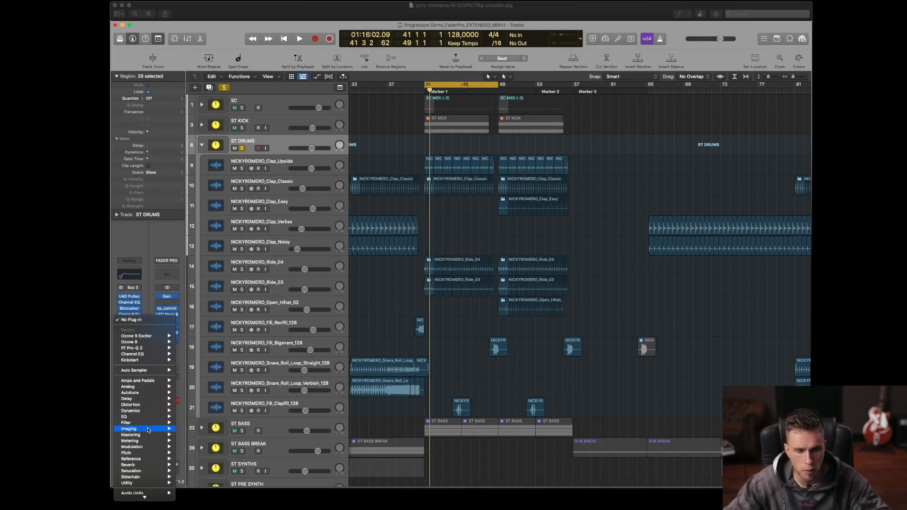
mouse_move(148, 461)
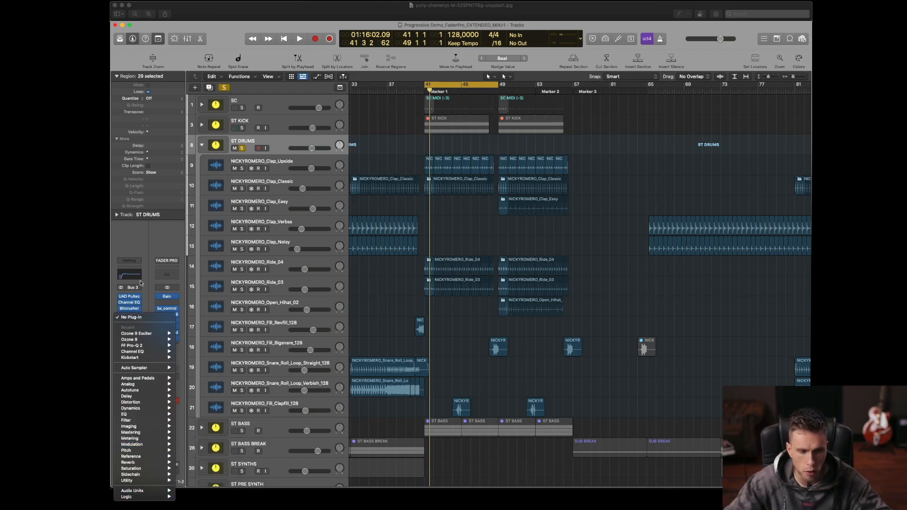
key("Escape")
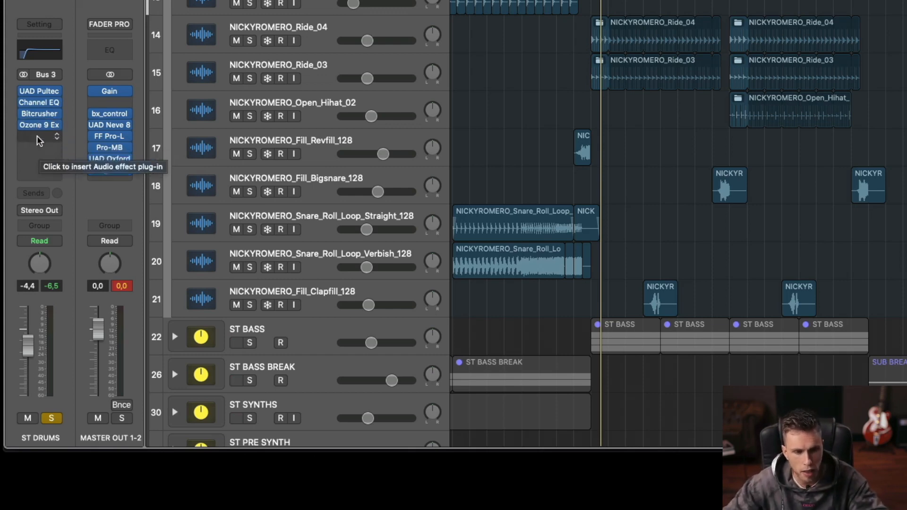
left_click(39, 136)
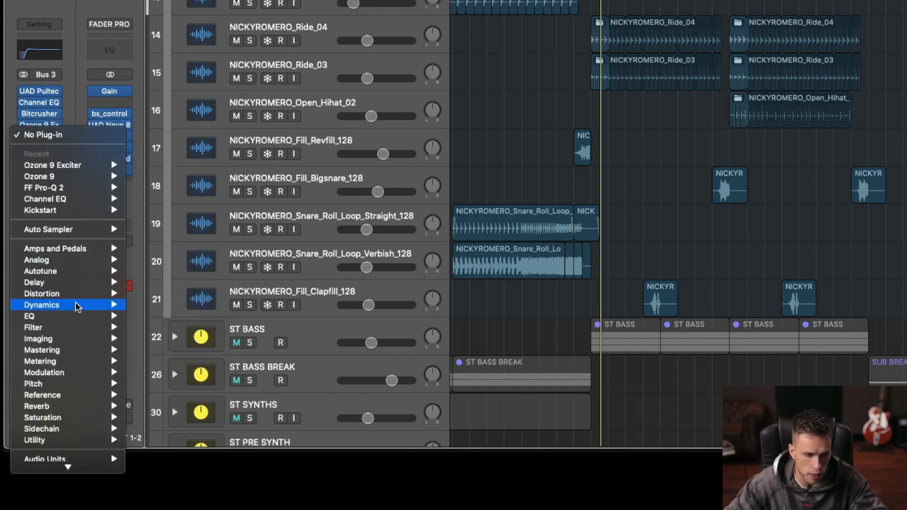
left_click(45, 94)
Step: Insert a Channel EQ in the empty effect slot after the Ozone 9 Exciter on ST DRUMS
left_click(40, 136)
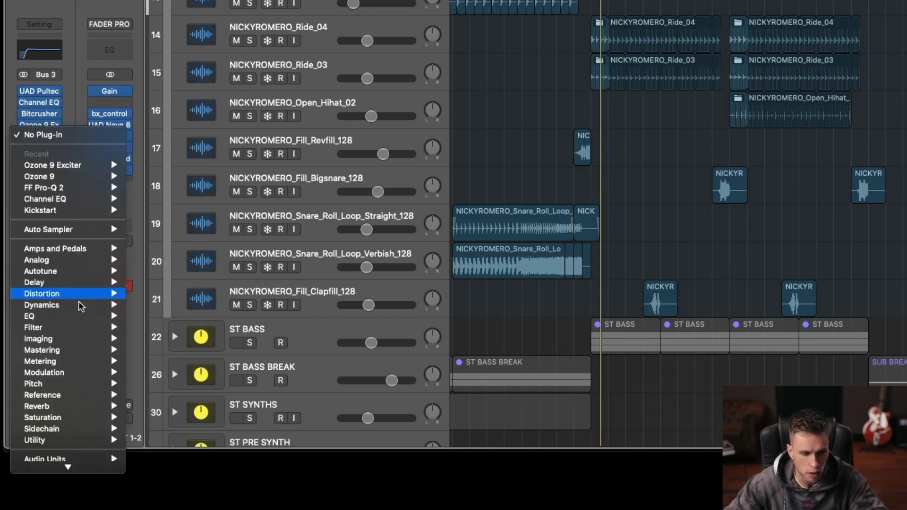
mouse_move(84, 317)
mouse_move(189, 319)
left_click(262, 316)
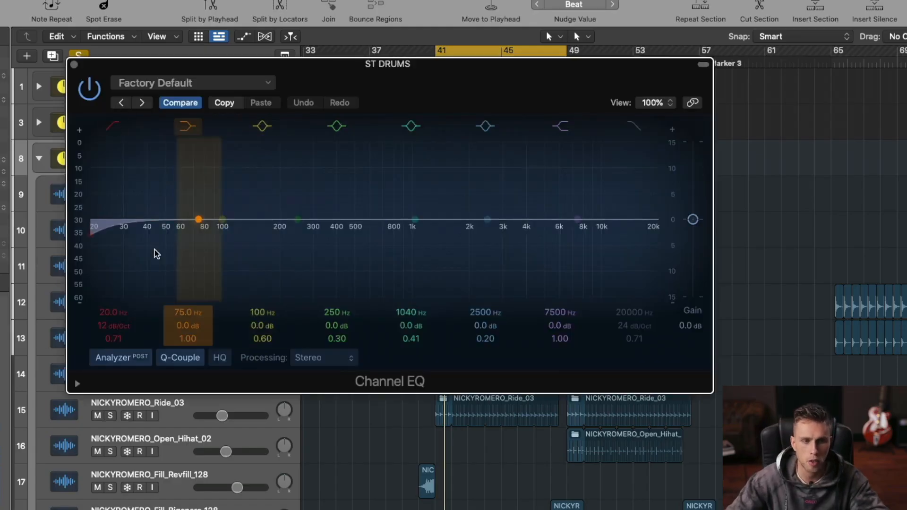
Step: Set the new Channel EQ's low cut to 240 Hz with an 18 dB/Oct slope while auditioning the drums
left_click_drag(157, 254, 249, 273)
key("space")
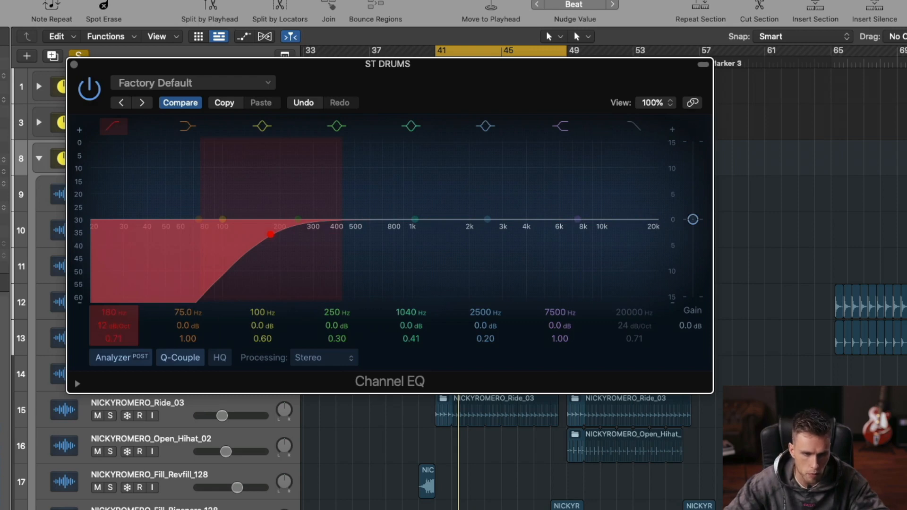
key("space")
left_click_drag(115, 325, 115, 302)
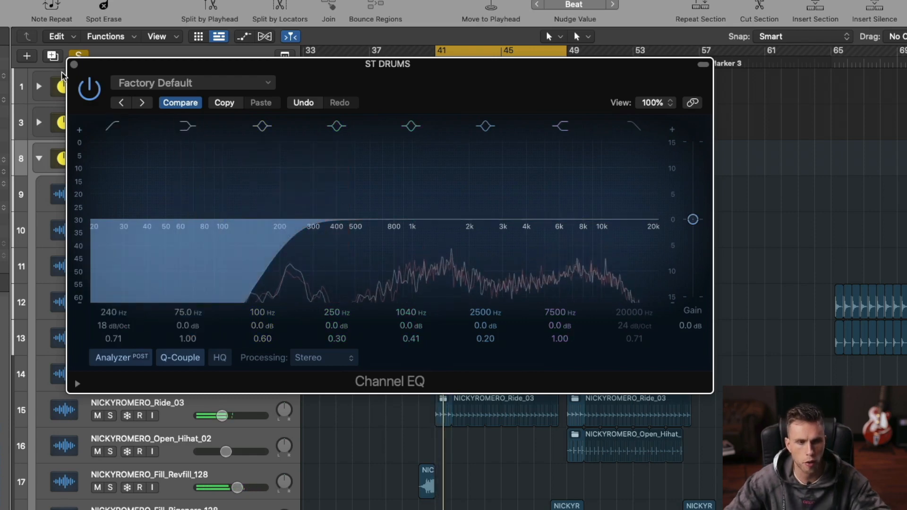
Step: Turn off the Channel EQ's analyzer, close the plug-in and collapse the ST DRUMS stack
left_click(133, 362)
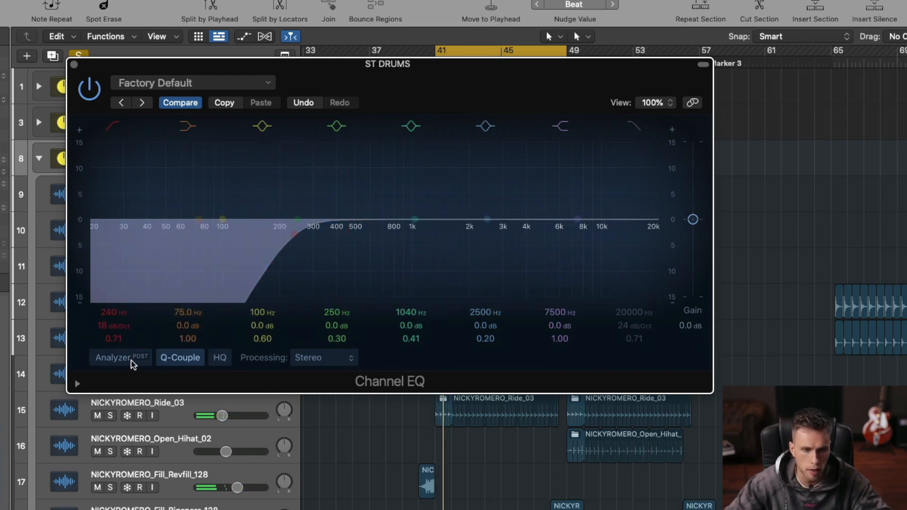
left_click(74, 65)
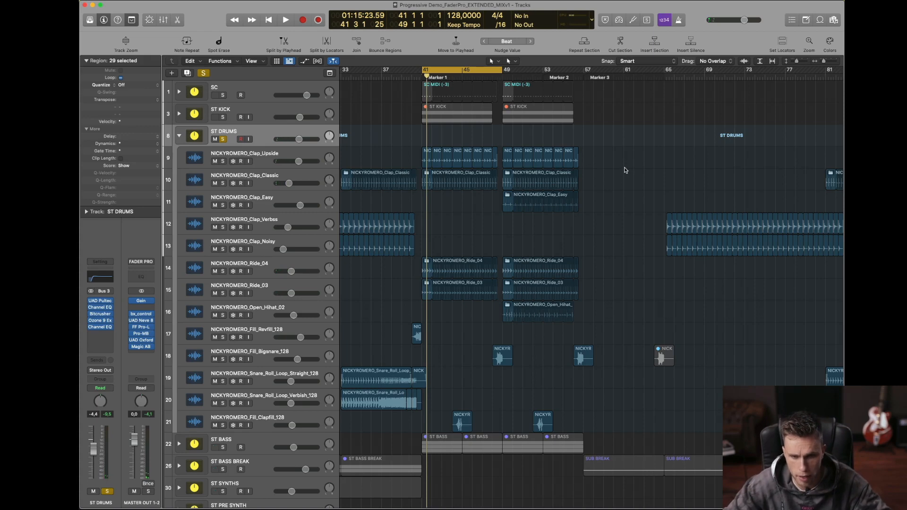
key("t")
key("t")
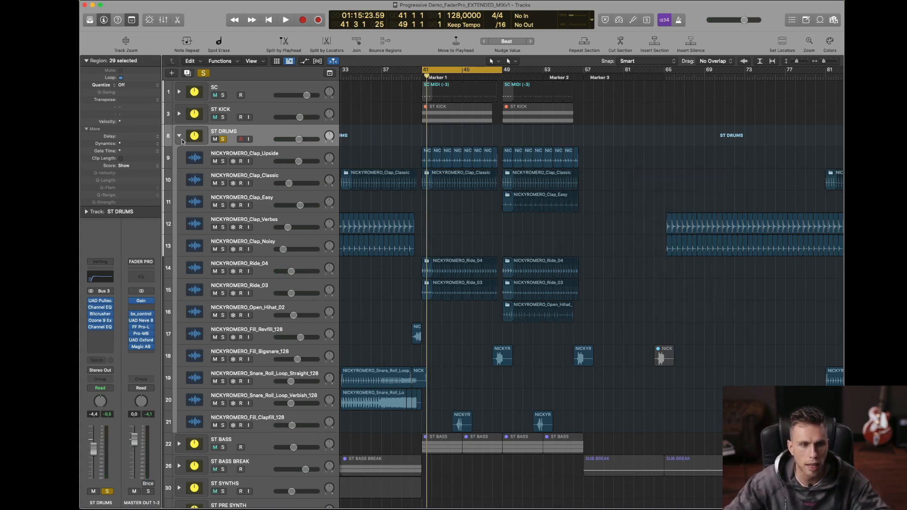
left_click(179, 136)
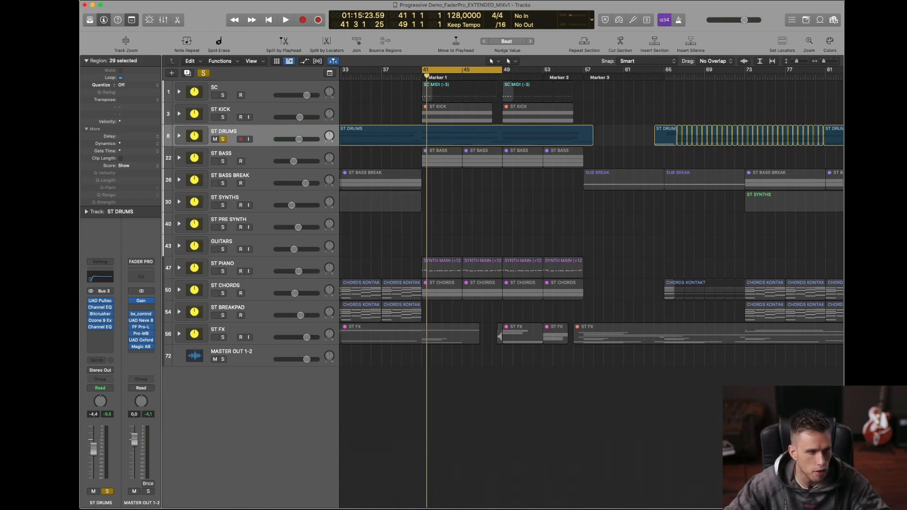
Step: Save a copy of the project as Progressive Demo_FaderPro_EXTENDED_MIXv2 and unsolo ST DRUMS
key("super+shift+s")
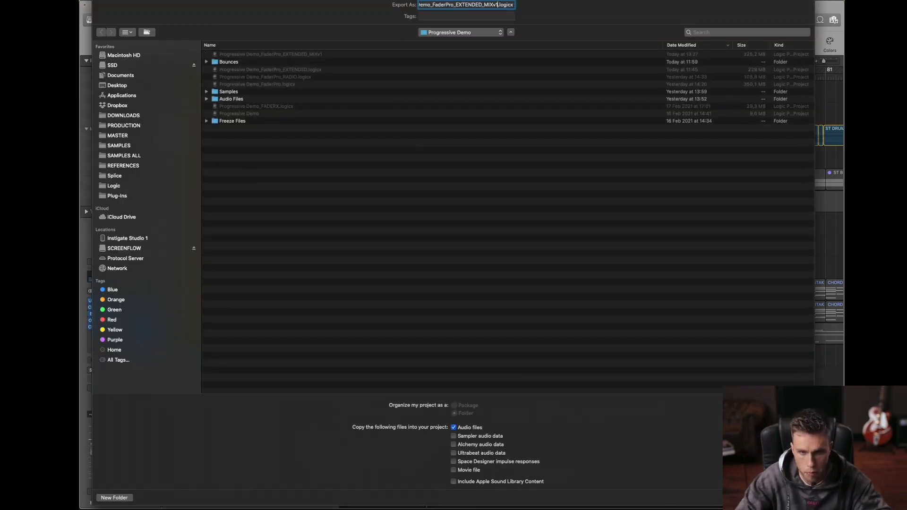
key("Return")
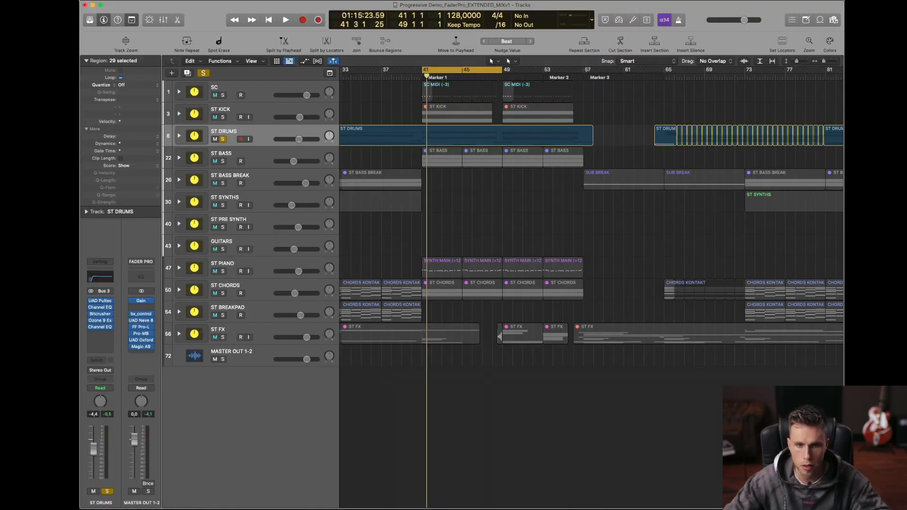
left_click(224, 140)
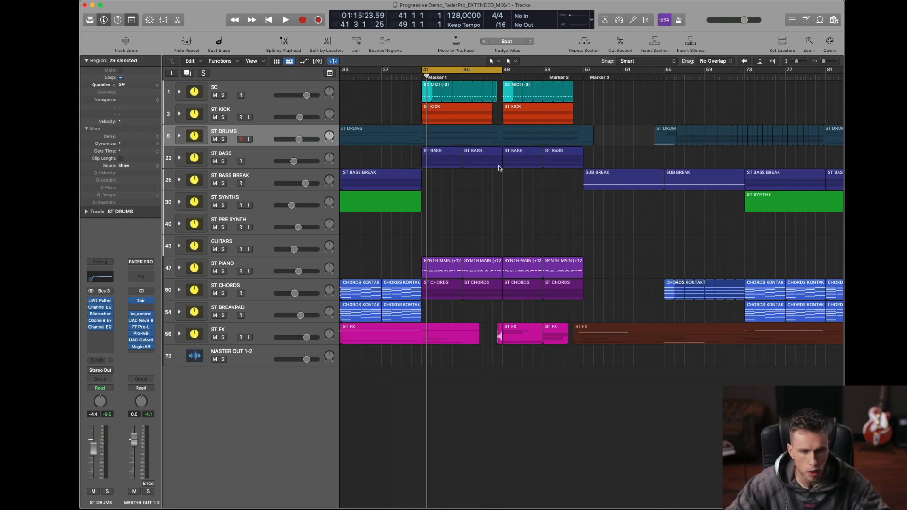
Step: Open the Progressive Demo_FaderPro_EXTENDED_MIXv2 project, closing the current project
key("super+o")
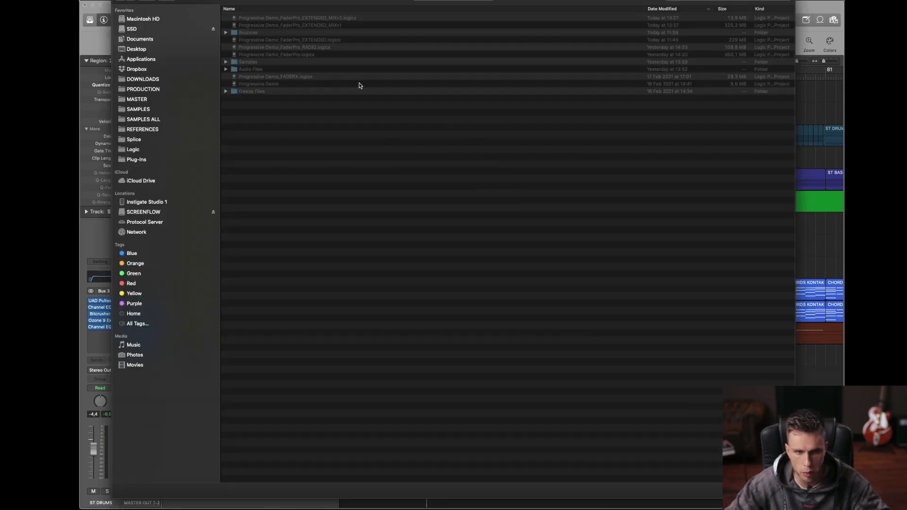
left_click(337, 19)
double_click(337, 19)
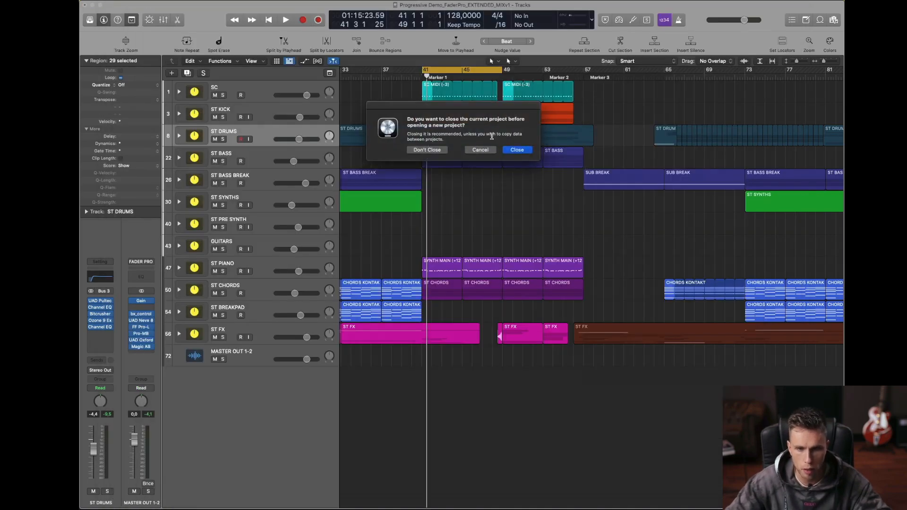
left_click(517, 151)
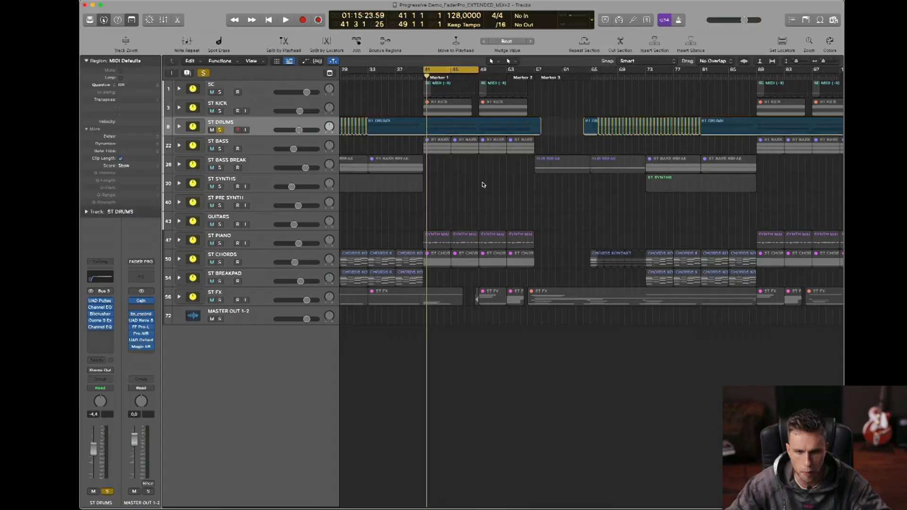
Step: Unsolo ST DRUMS in the MIXv2 project and play the full mix
right_click(476, 176)
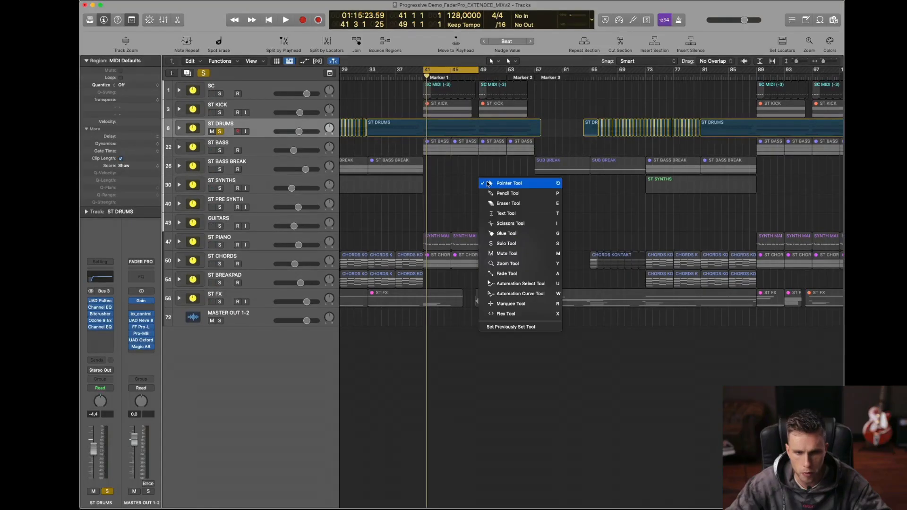
left_click(476, 175)
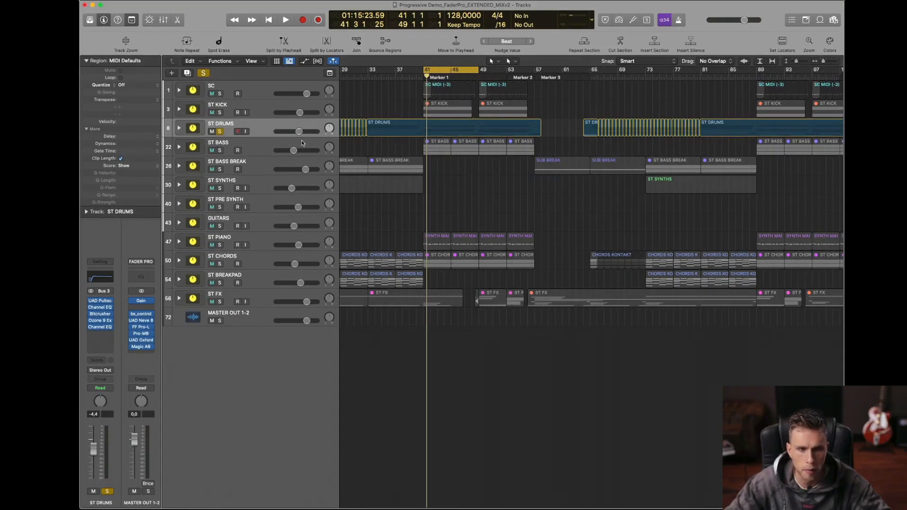
left_click(220, 131)
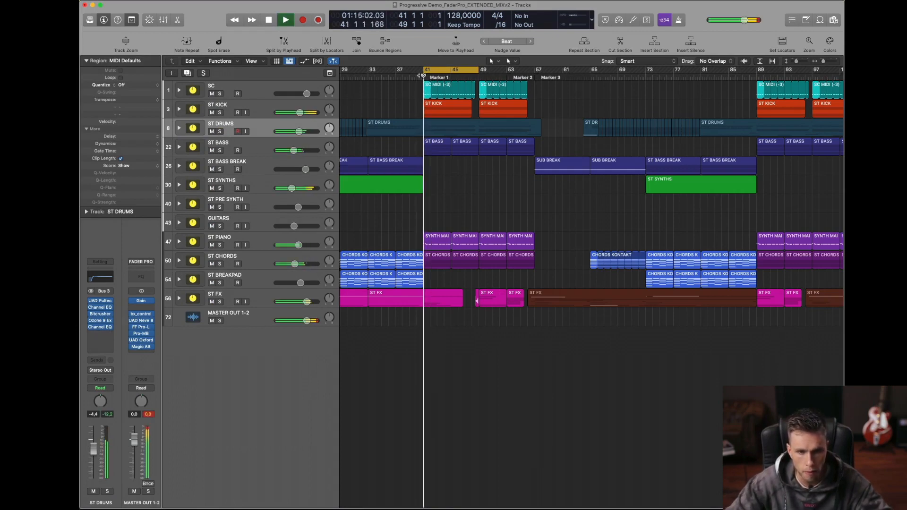
Step: Expand the ST FX stack and set the cycle range from bar 40 to bar 55 during playback
left_click(179, 298)
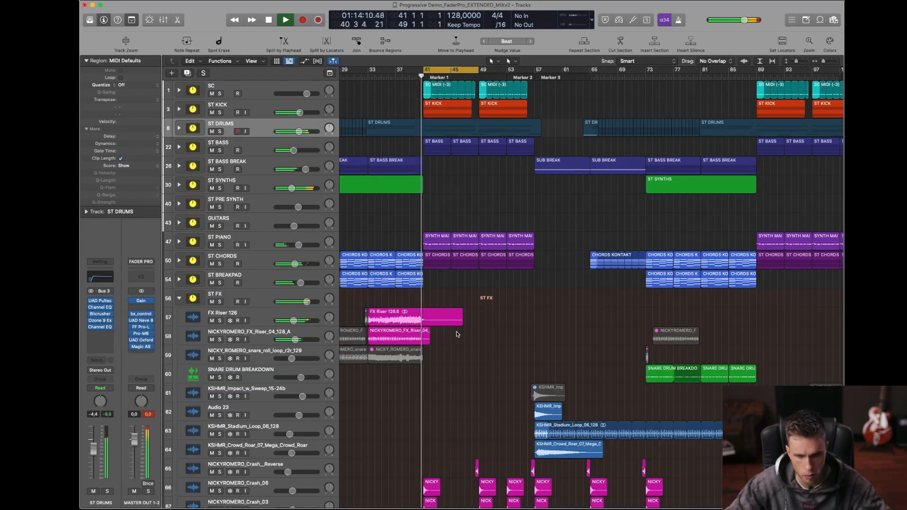
scroll(431, 134, "down", 5)
scroll(431, 134, "down", 1)
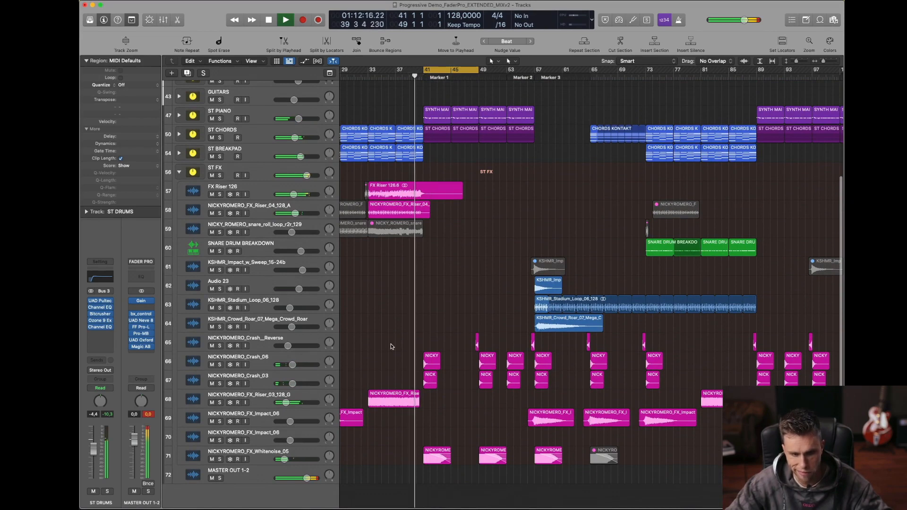
left_click_drag(399, 328, 567, 433)
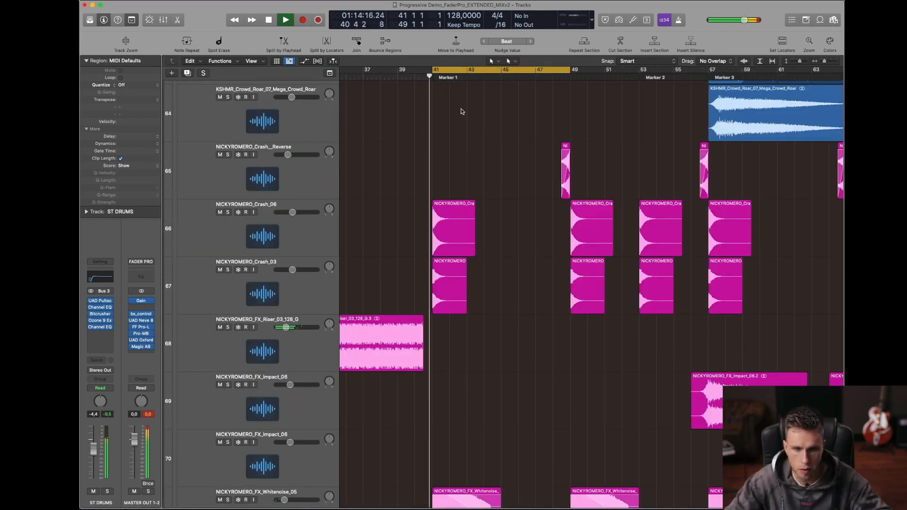
left_click_drag(566, 70, 653, 71)
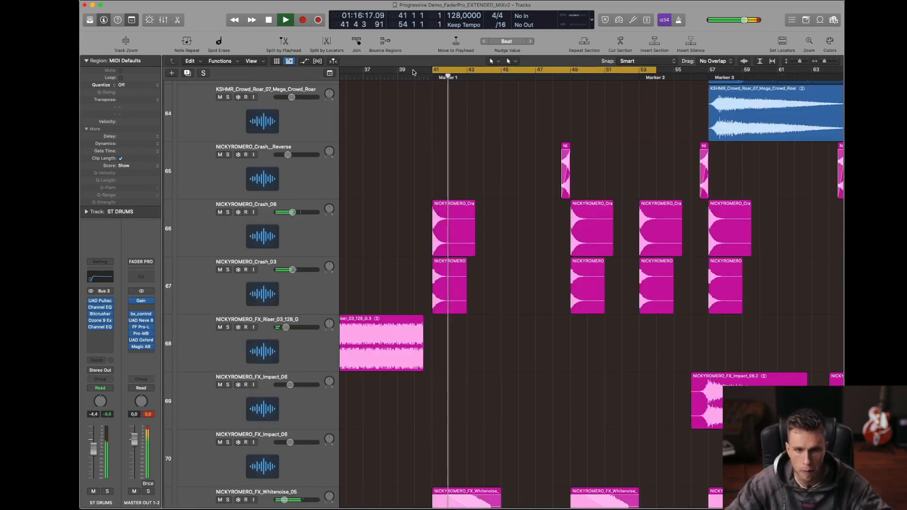
left_click_drag(412, 71, 673, 71)
Step: Expand the ST DRUMS stack and play the transition into bar 41 to locate the reverse fill track
left_click(435, 186, "ctrl+alt")
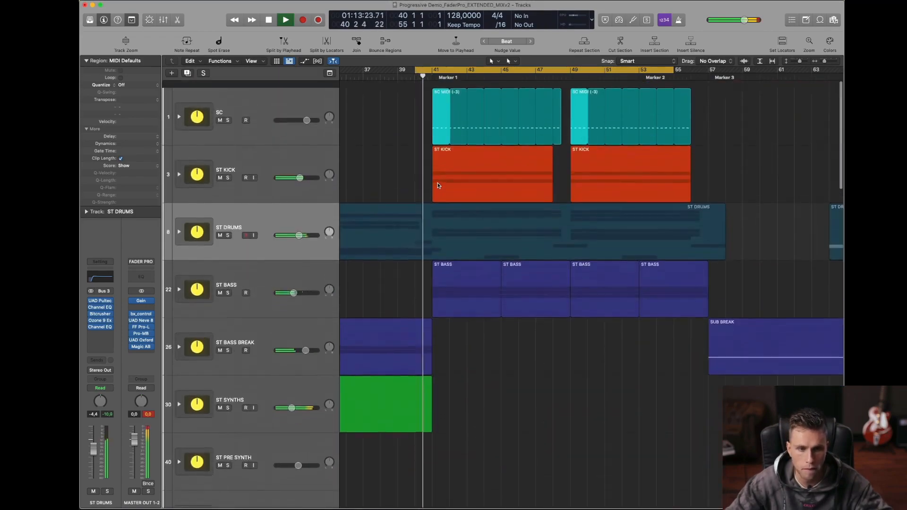
scroll(437, 186, "down", 20)
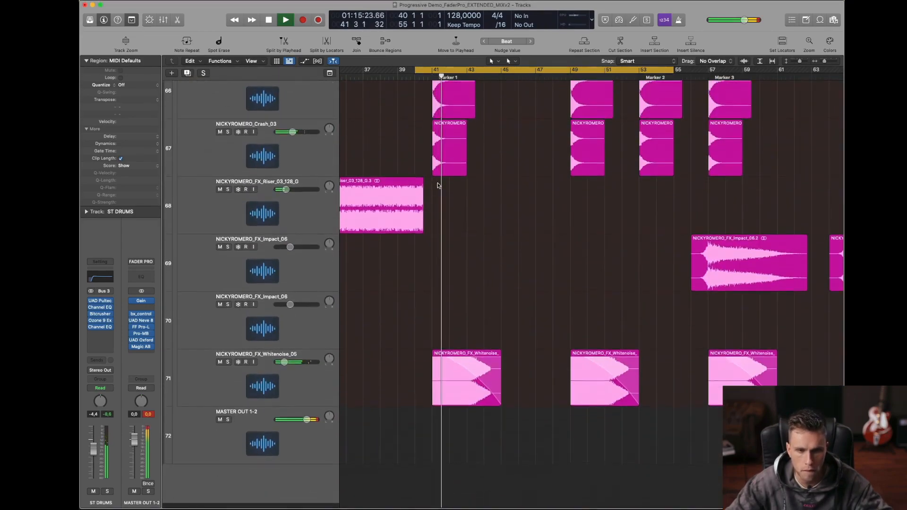
key("space")
scroll(438, 186, "up", 20)
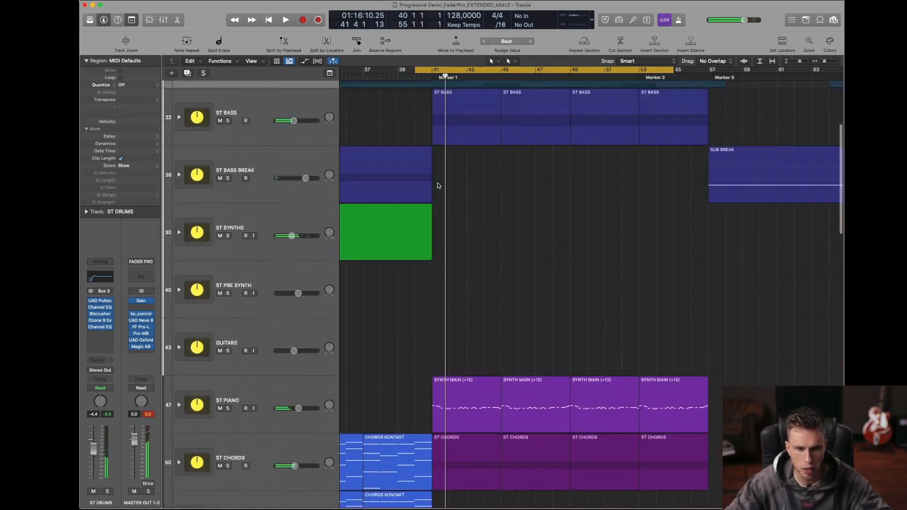
scroll(437, 186, "up", 5)
left_click(179, 225)
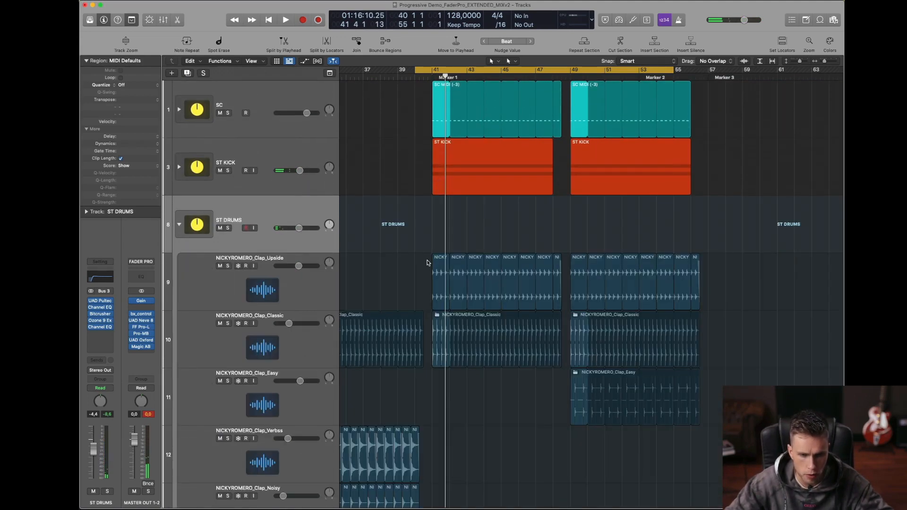
key("space")
scroll(425, 261, "down", 10)
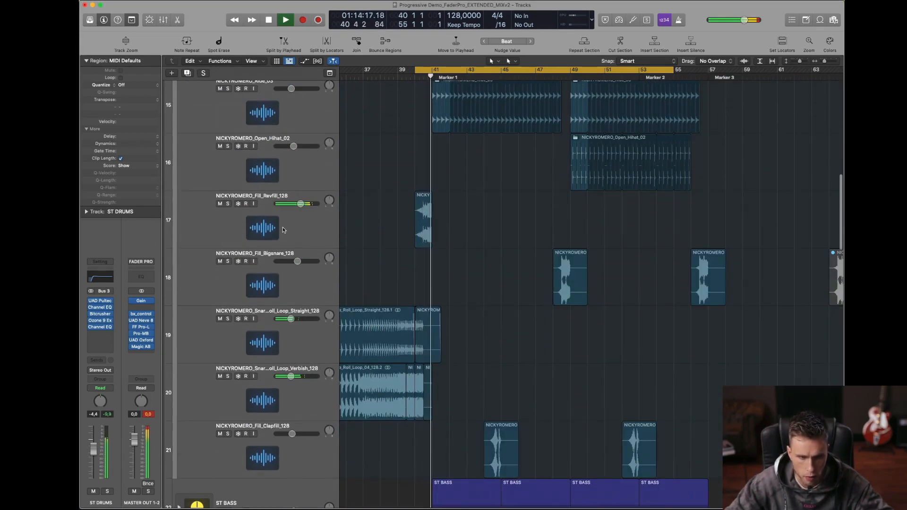
Step: Check the Fill_Revfill_128 track by muting and unmuting it during playback, and solo it
left_click(283, 230)
left_click(220, 204)
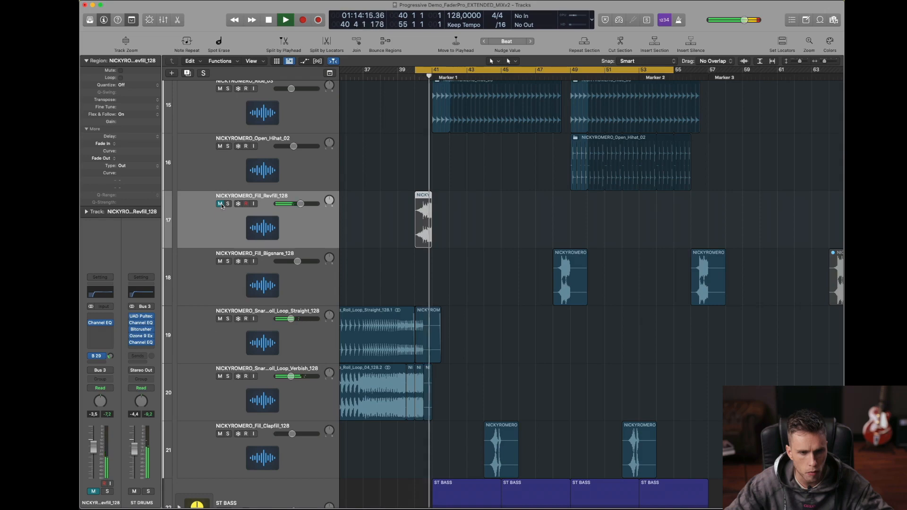
left_click(220, 203)
left_click(227, 204)
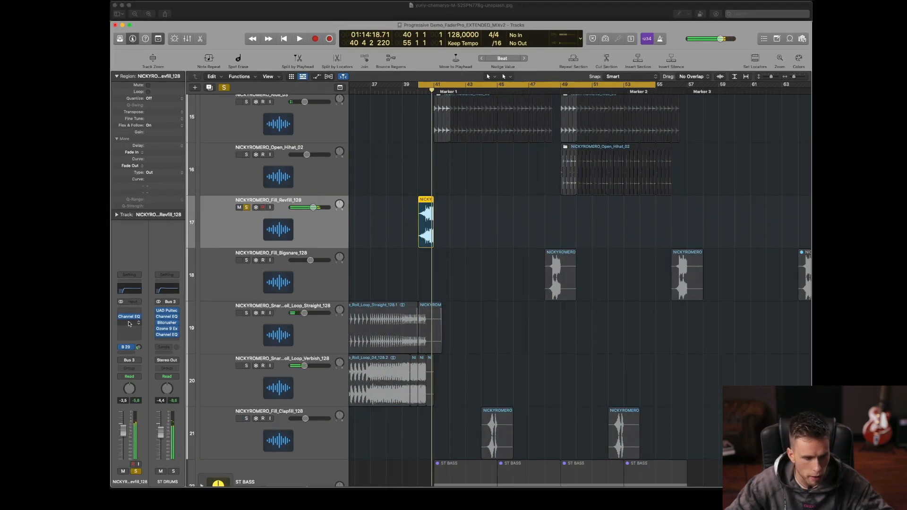
Step: Insert a stereo UAD Oxford Envolution in the effect slot after the Channel EQ on Fill_Revfill_128
left_click(100, 329)
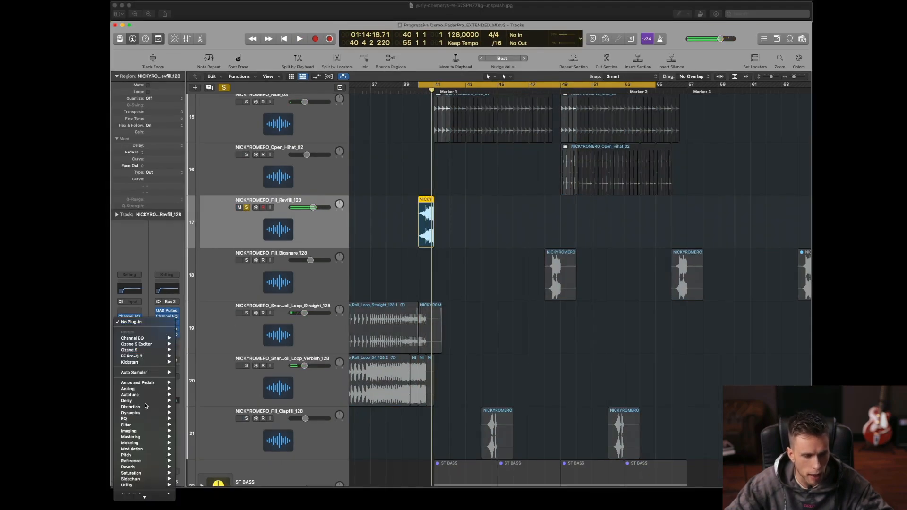
mouse_move(155, 472)
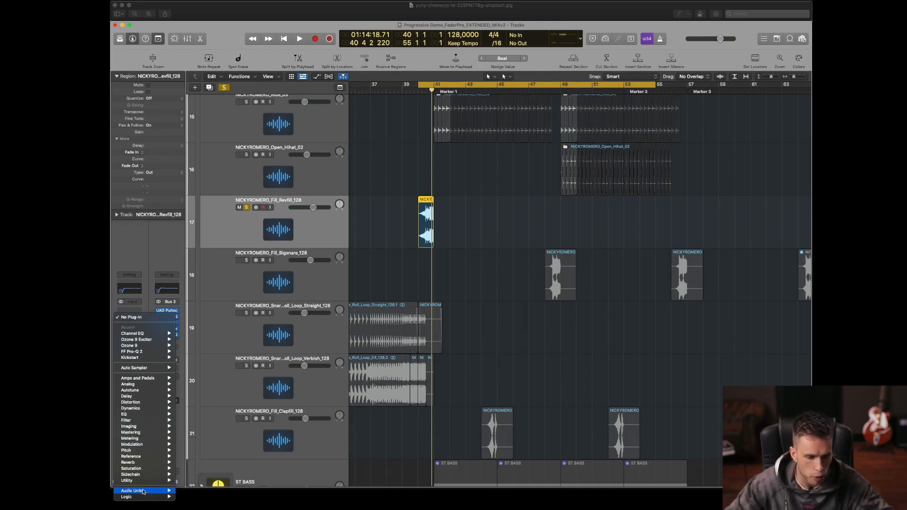
mouse_move(143, 492)
mouse_move(220, 457)
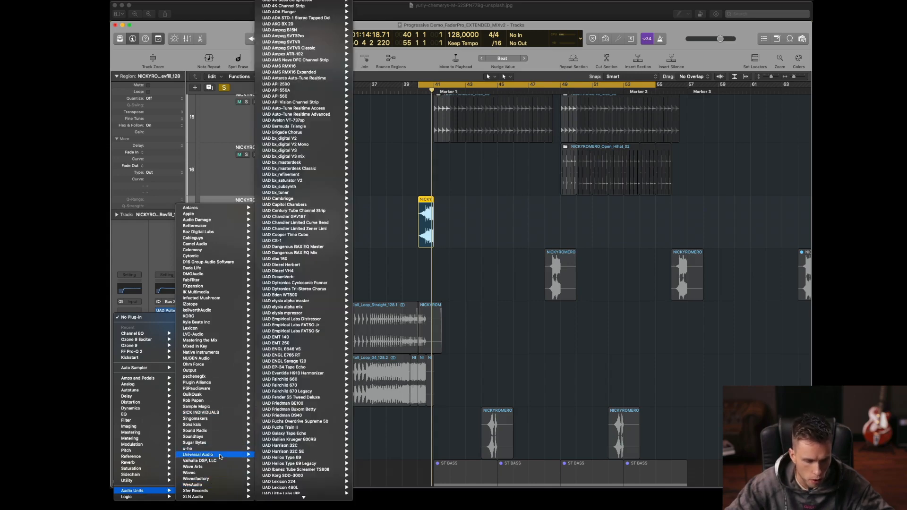
mouse_move(297, 497)
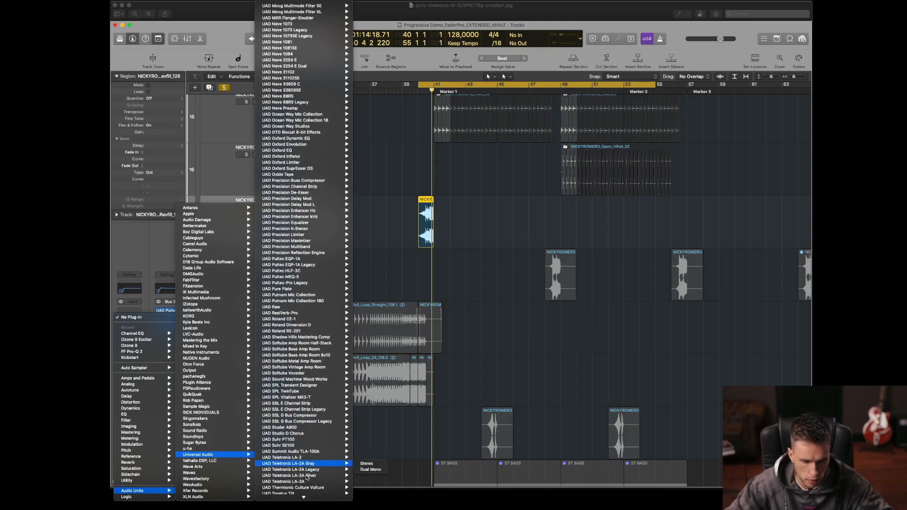
scroll(309, 425, "down", 5)
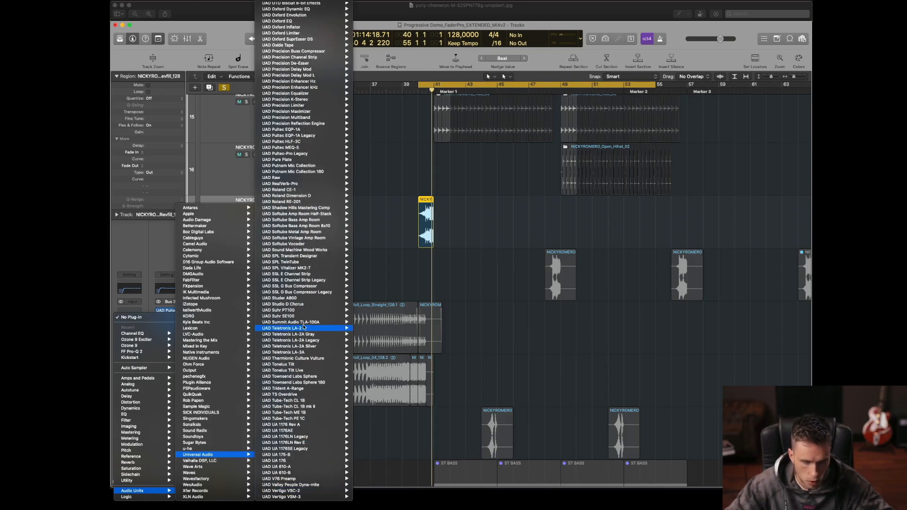
scroll(302, 57, "up", 3)
mouse_move(315, 32)
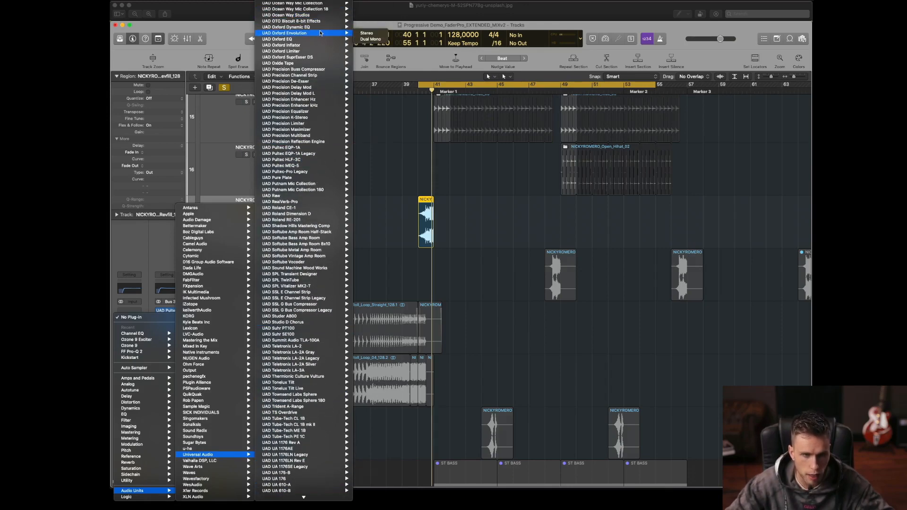
left_click(364, 33)
Step: Set the Envolution's transients to +24.0 dB and their attack to 40.4 % while auditioning the fill, and bypass the plug-in for comparison
key("space")
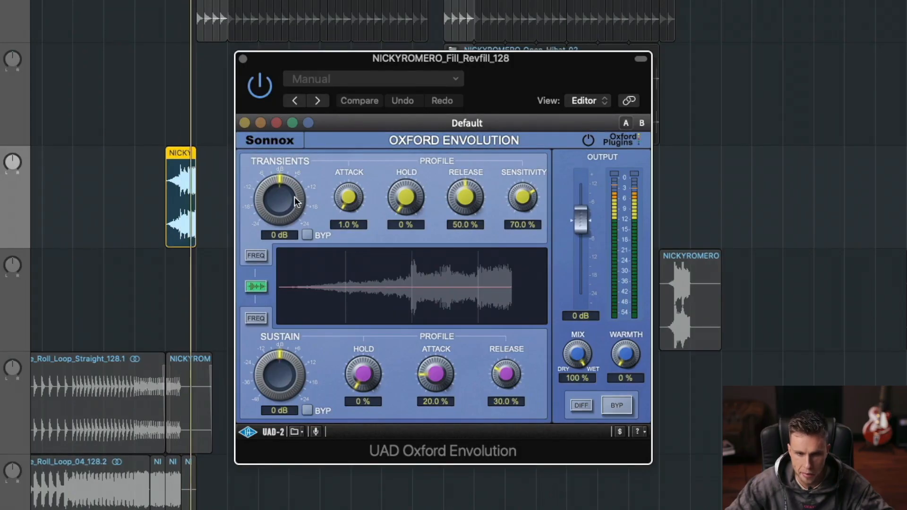
left_click_drag(260, 166, 257, 164)
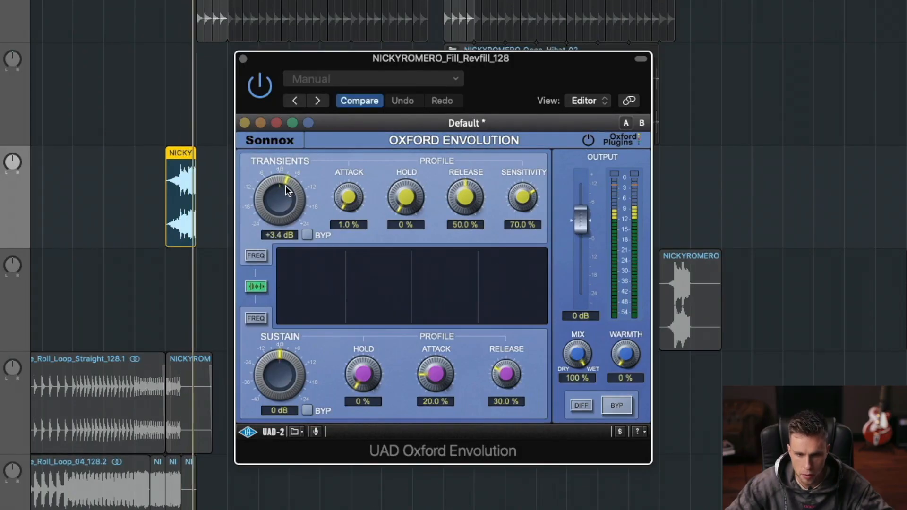
mouse_move(286, 191)
left_mouse_down()
mouse_move(293, 170)
mouse_move(290, 197)
left_mouse_up()
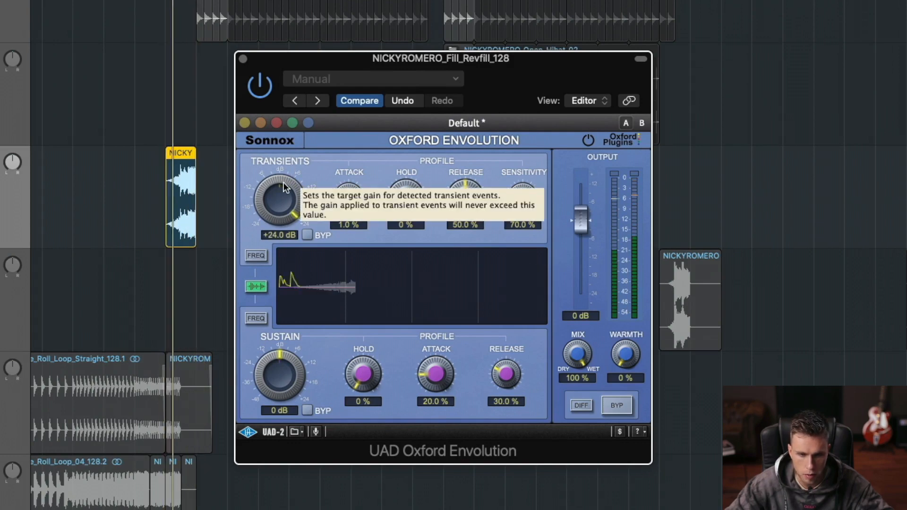
mouse_move(347, 200)
left_mouse_down()
mouse_move(347, 182)
mouse_move(349, 197)
left_mouse_up()
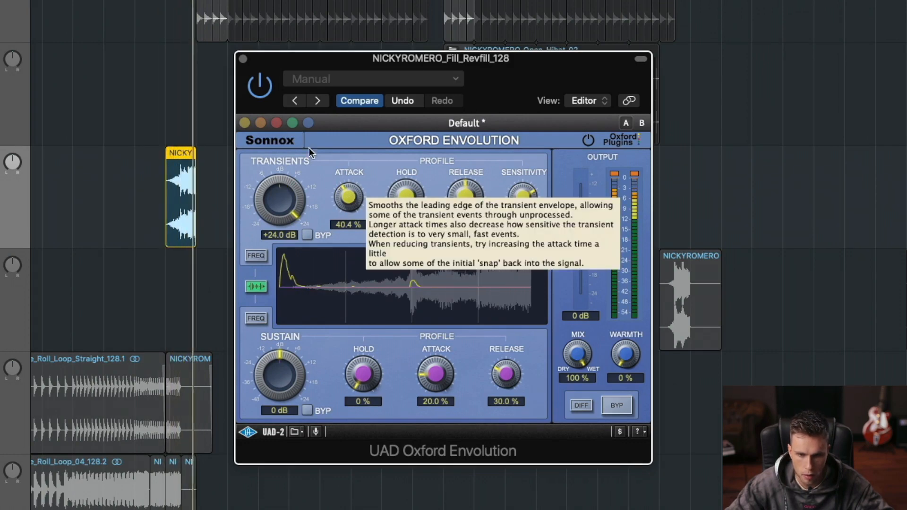
left_click(260, 88)
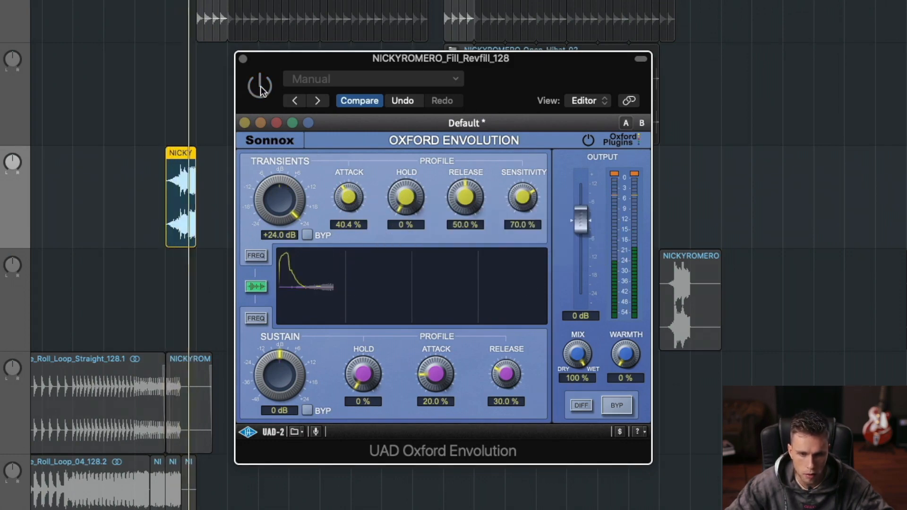
Step: Re-enable the Envolution and set its transient attack to 14.7 %, hold to 11.6 % and release to 35.9 % while auditioning the fill
left_click(259, 88)
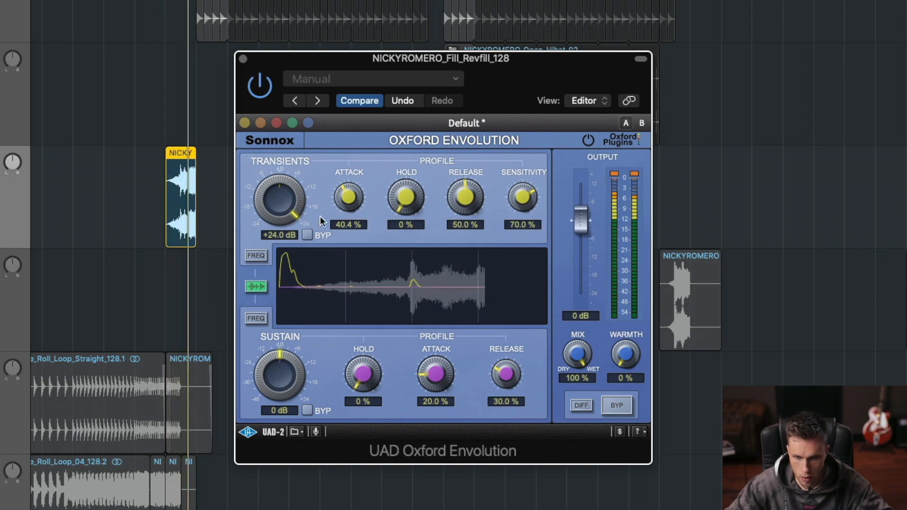
left_click_drag(406, 199, 407, 169)
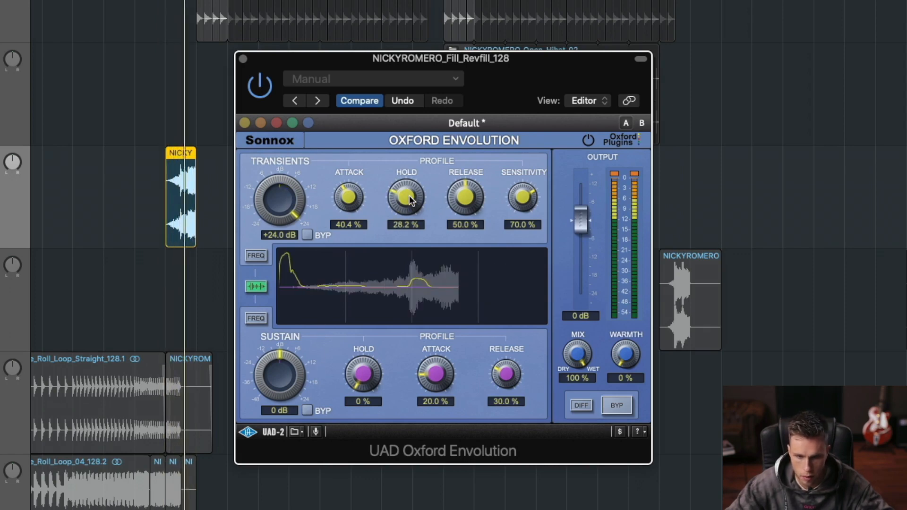
left_click_drag(454, 198, 458, 207)
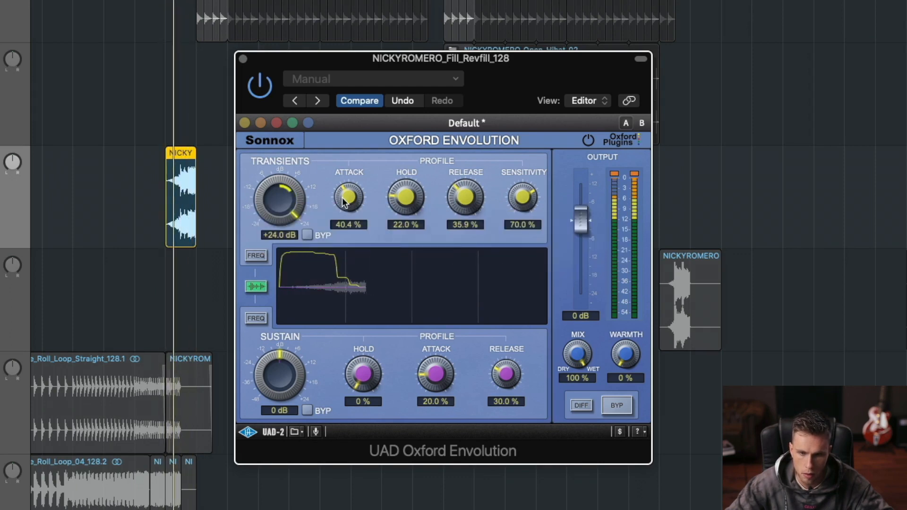
left_click_drag(349, 191, 348, 213)
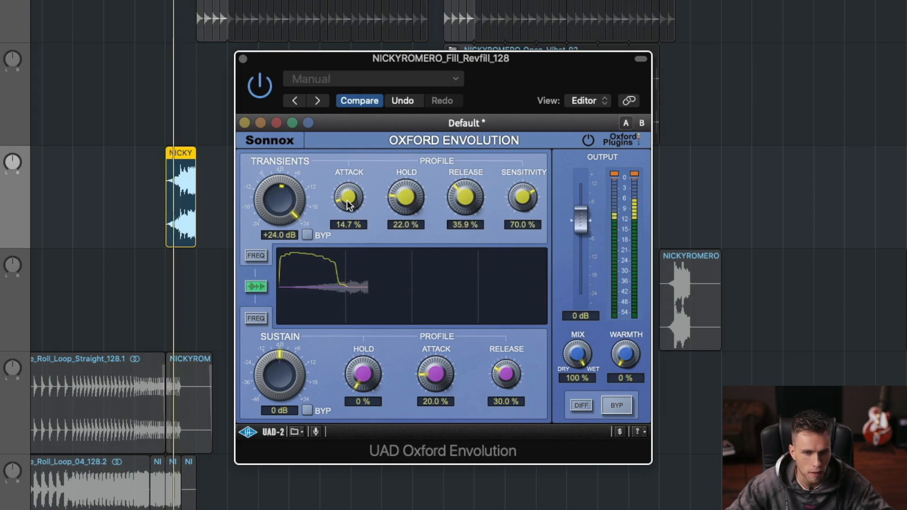
left_click_drag(407, 196, 402, 208)
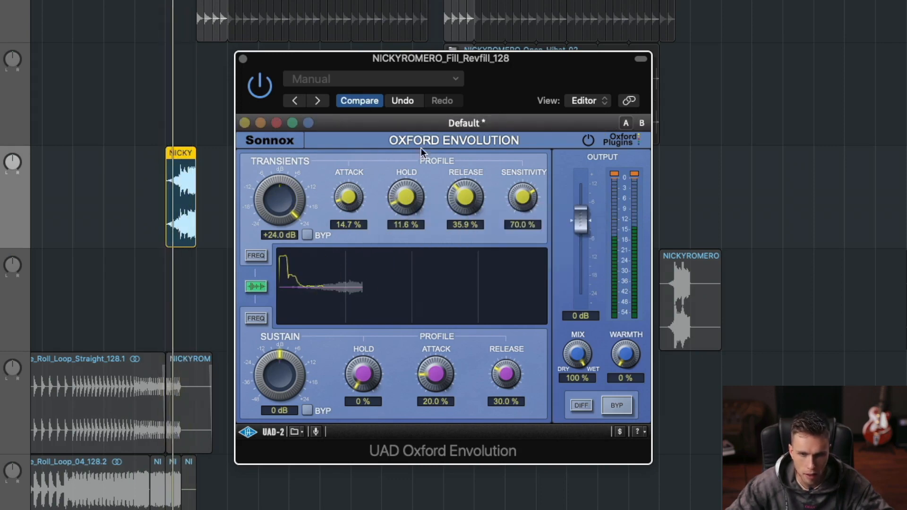
Step: Try the Envolution's factory drum preset Extract Transients on the reverse fill
left_click(435, 124)
mouse_move(446, 158)
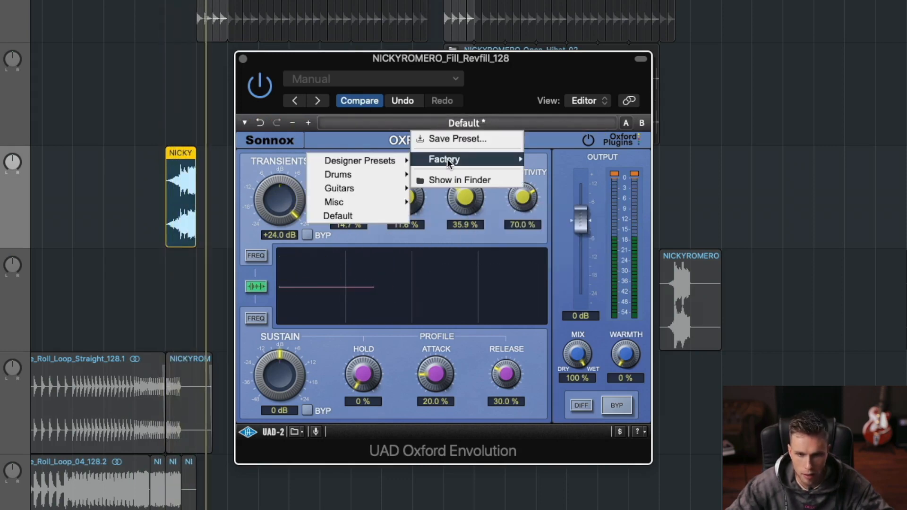
mouse_move(361, 173)
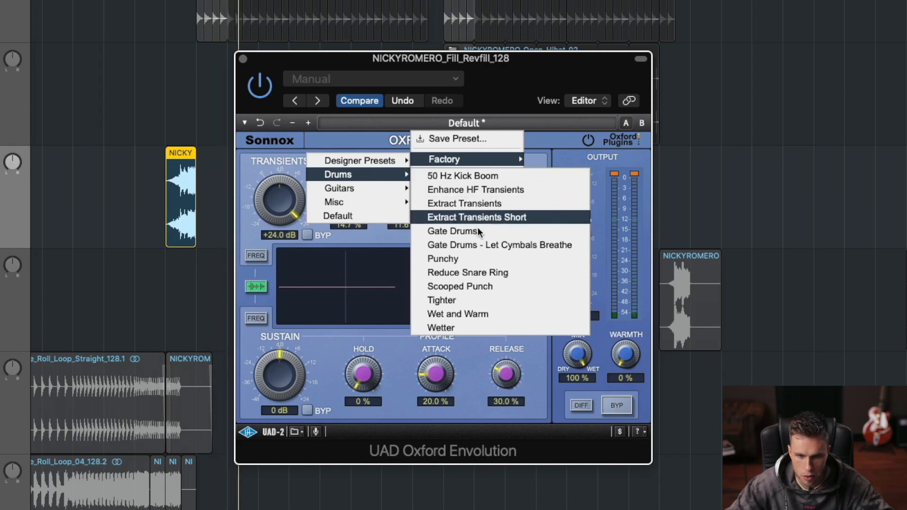
left_click(543, 209)
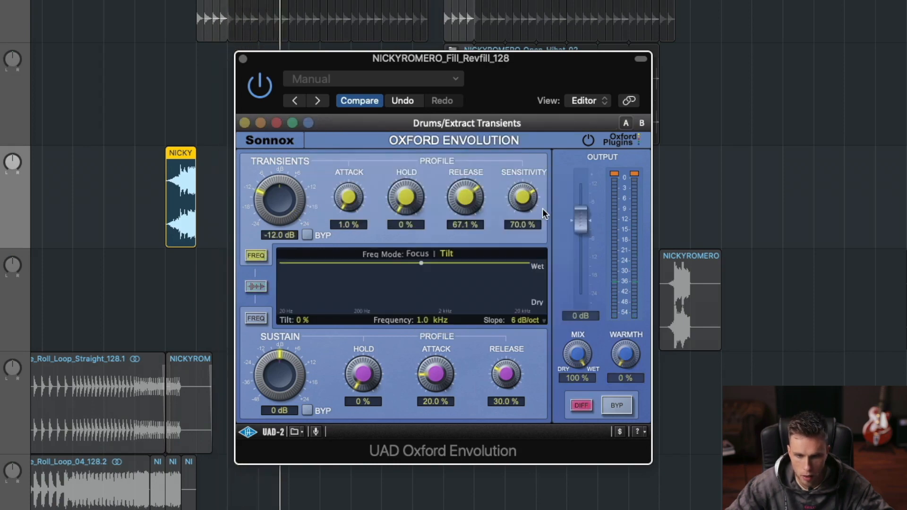
Step: Try the Envolution's factory drum preset Punchy and compare the fill with the plug-in bypassed and active
left_click(458, 122)
mouse_move(462, 156)
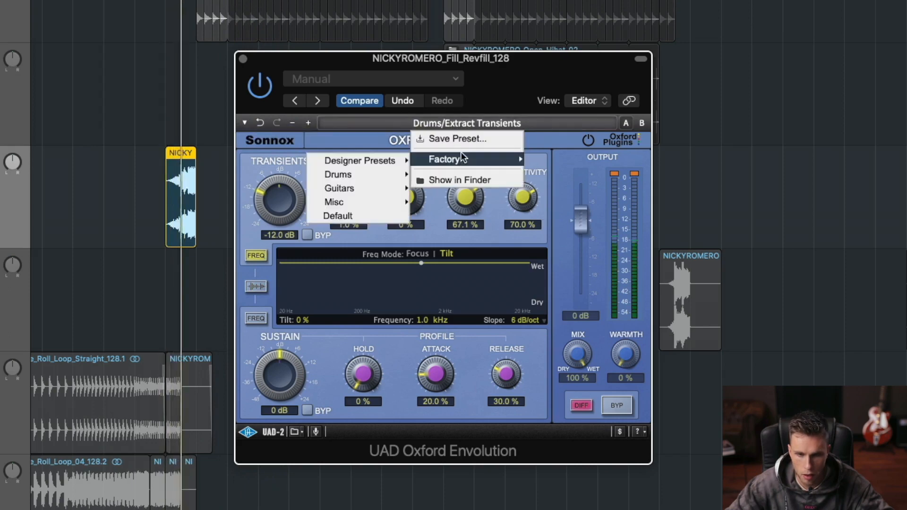
mouse_move(337, 175)
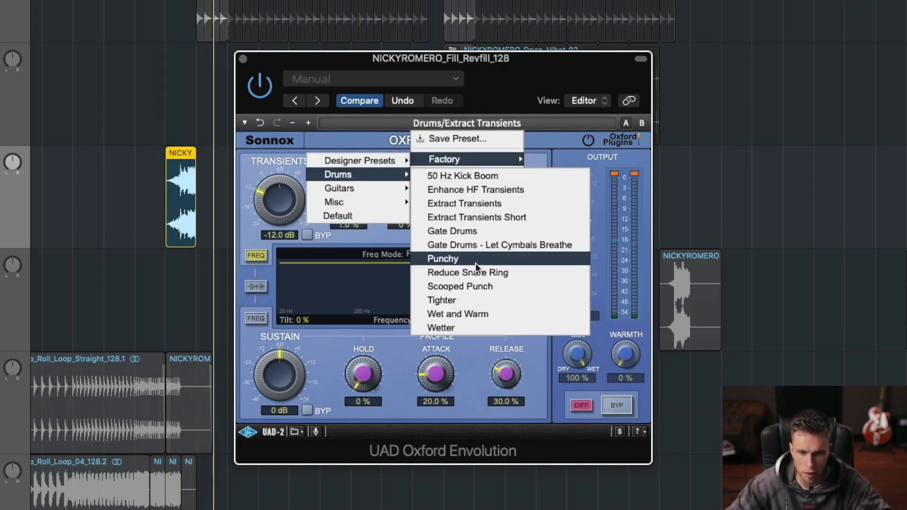
left_click(489, 258)
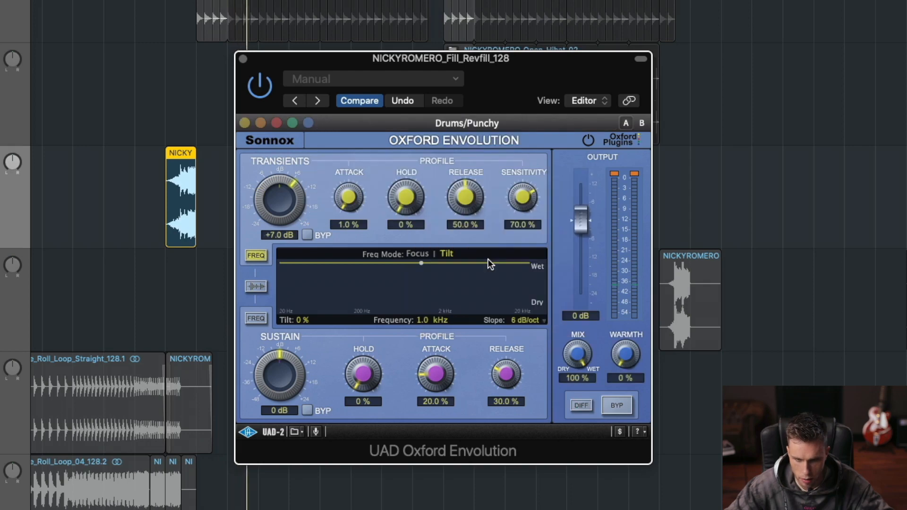
key("space")
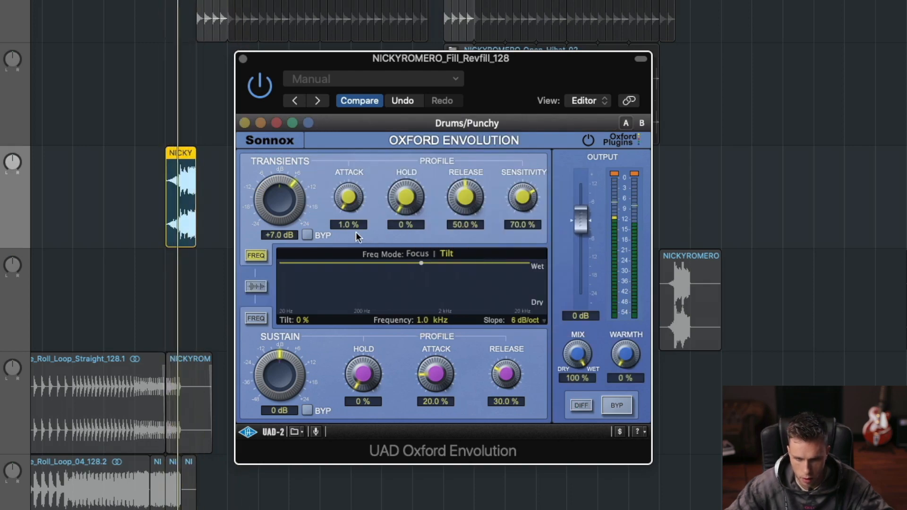
left_click(260, 88)
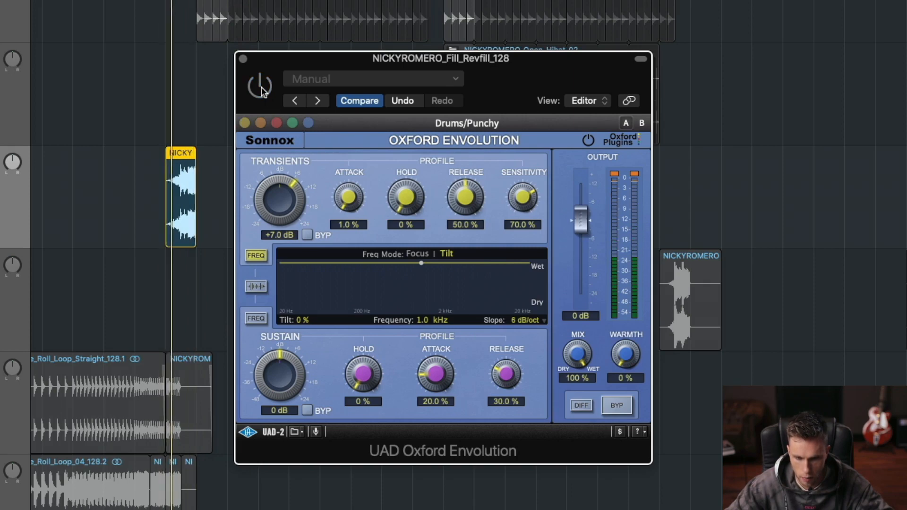
left_click(261, 88)
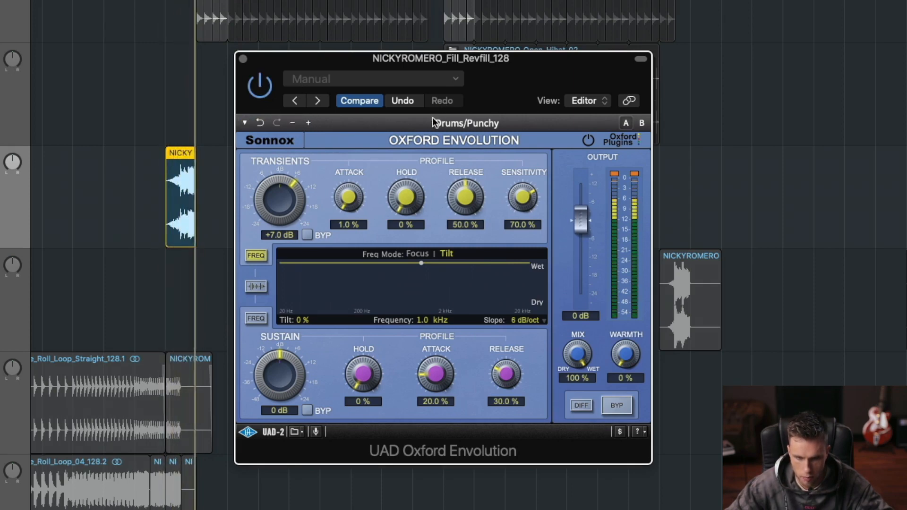
Step: Try the Envolution's factory drum preset Tighter on the reverse fill
left_click(501, 122)
mouse_move(483, 161)
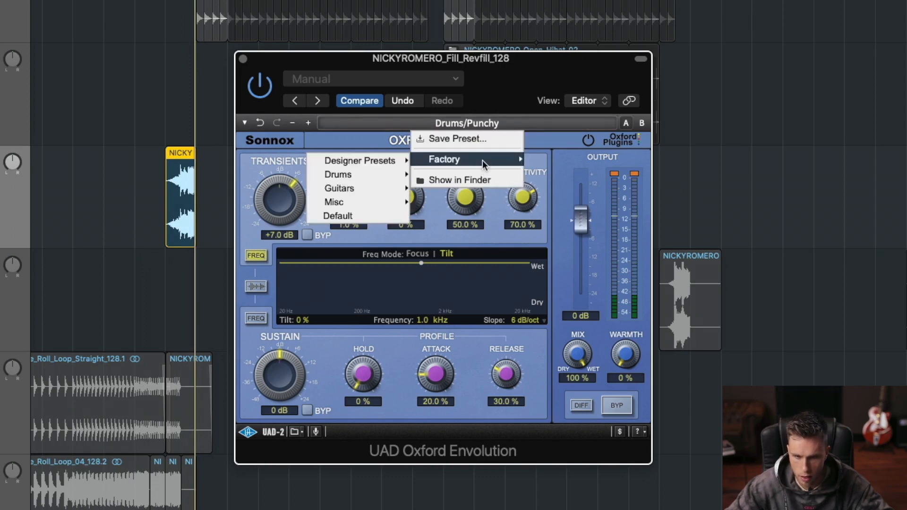
mouse_move(373, 175)
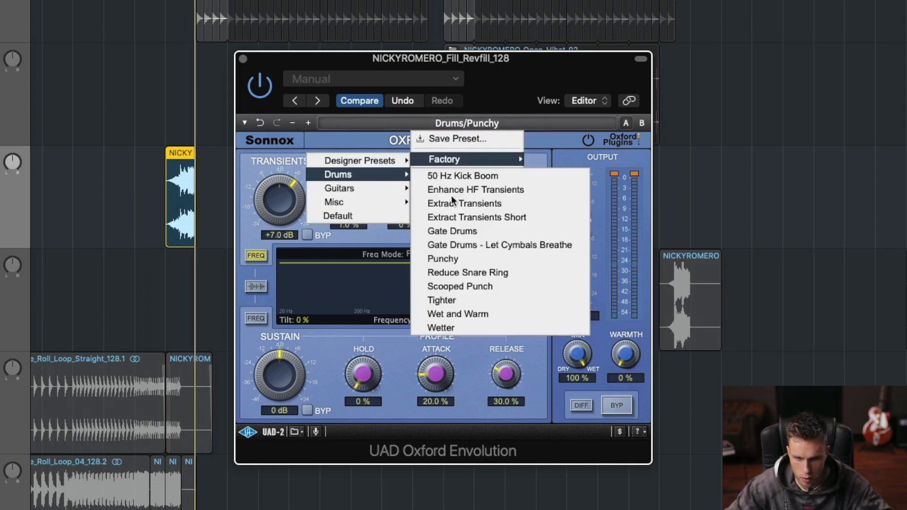
left_click(499, 300)
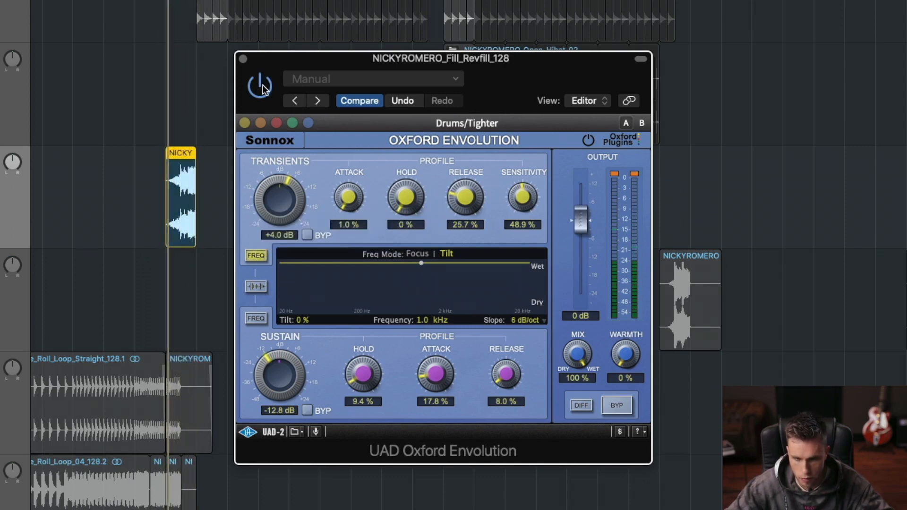
Step: Close the Envolution and replace it with a stereo Enveloper in the same effect slot of Fill_Revfill_128
left_click(244, 59)
left_click(63, 146)
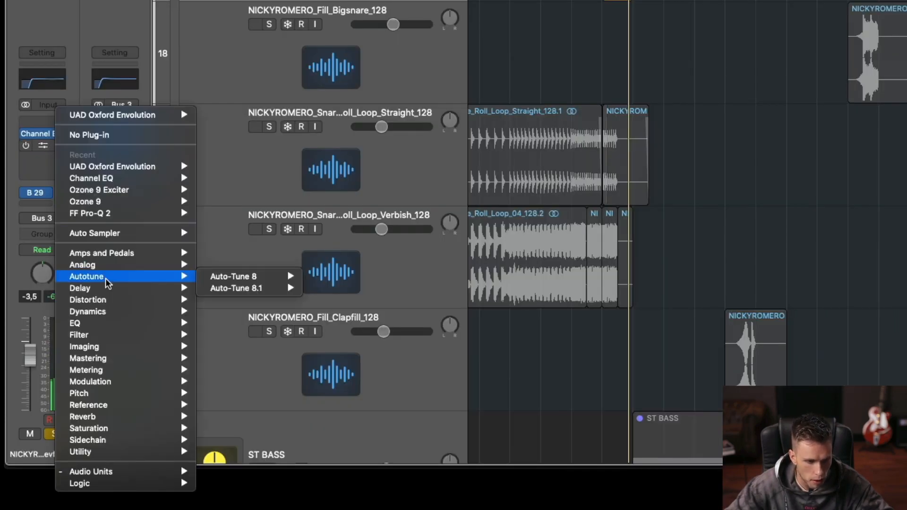
mouse_move(128, 382)
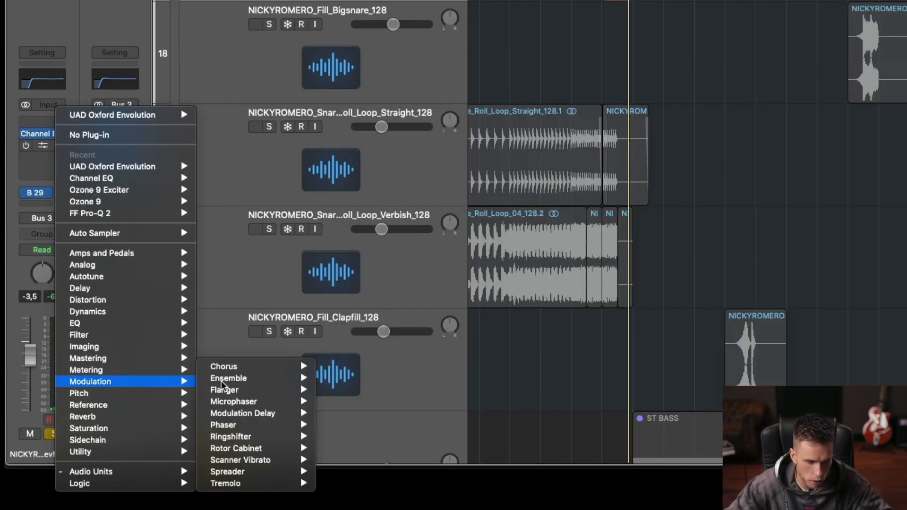
mouse_move(142, 312)
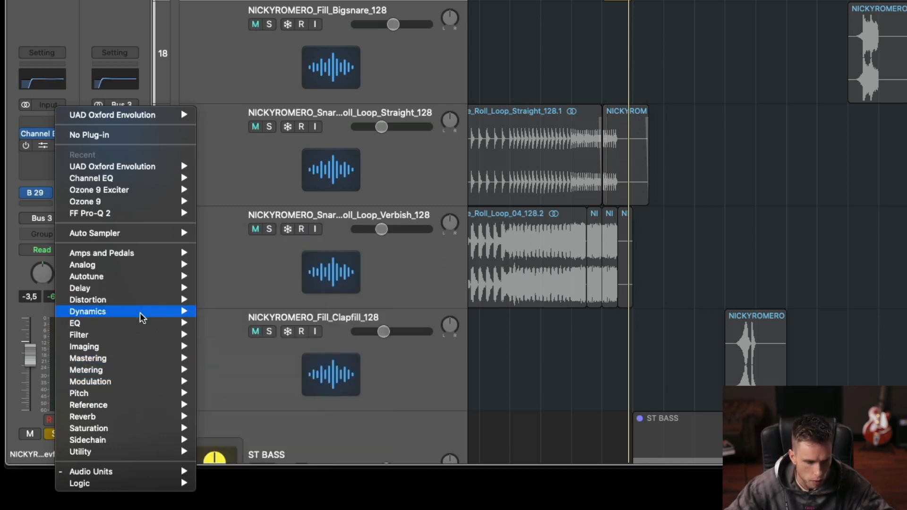
mouse_move(260, 355)
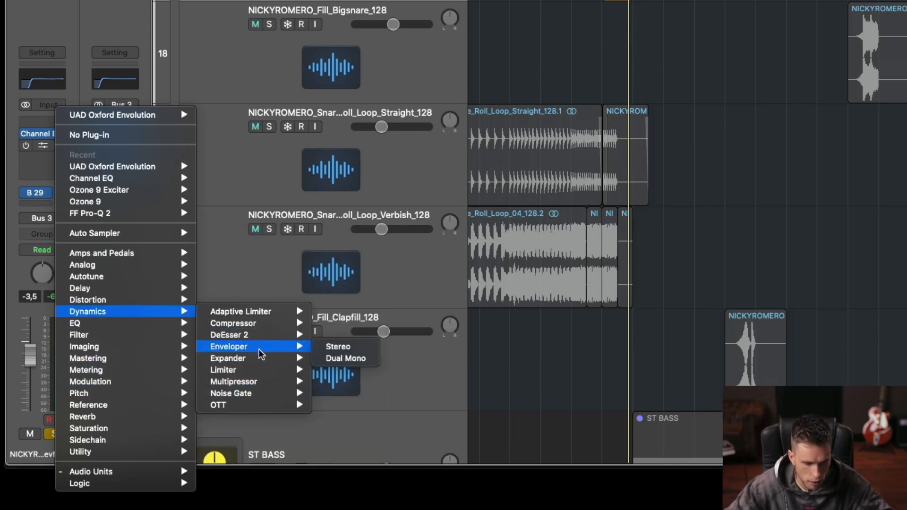
left_click(341, 347)
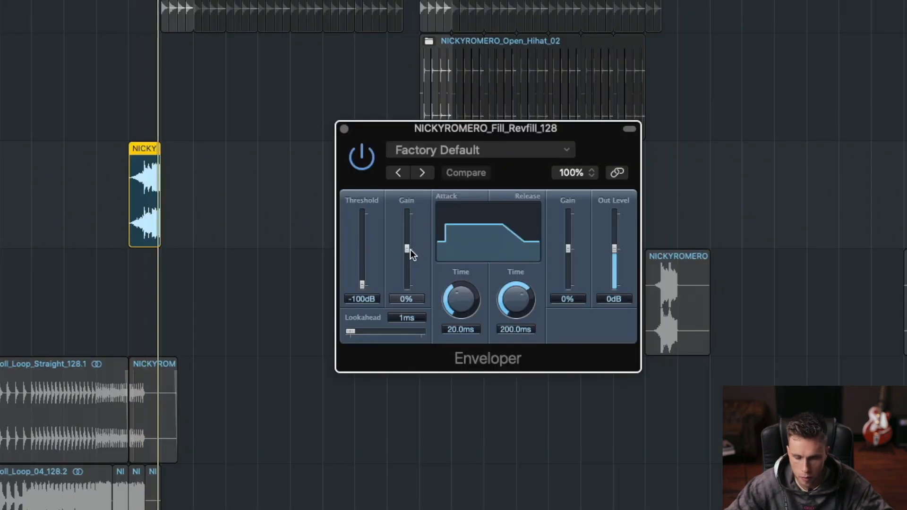
Step: Set the Enveloper's attack gain to 100% and attack time to 38.0 ms while the fill plays
left_click_drag(407, 249, 418, 219)
left_click_drag(444, 302, 461, 336)
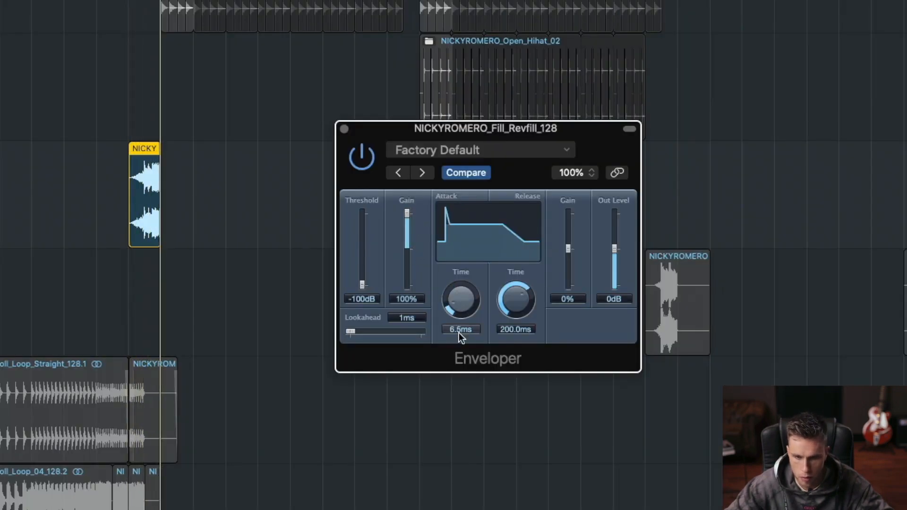
left_click_drag(458, 302, 460, 254)
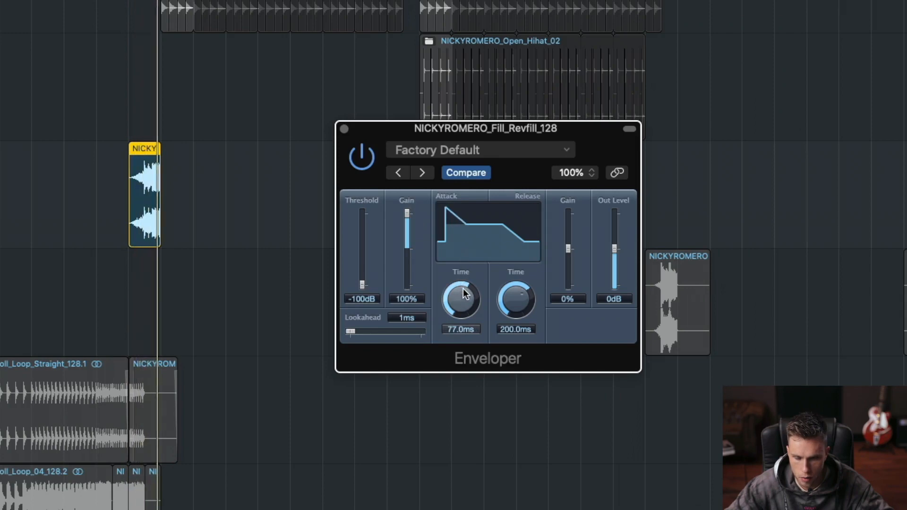
left_click_drag(463, 289, 465, 299)
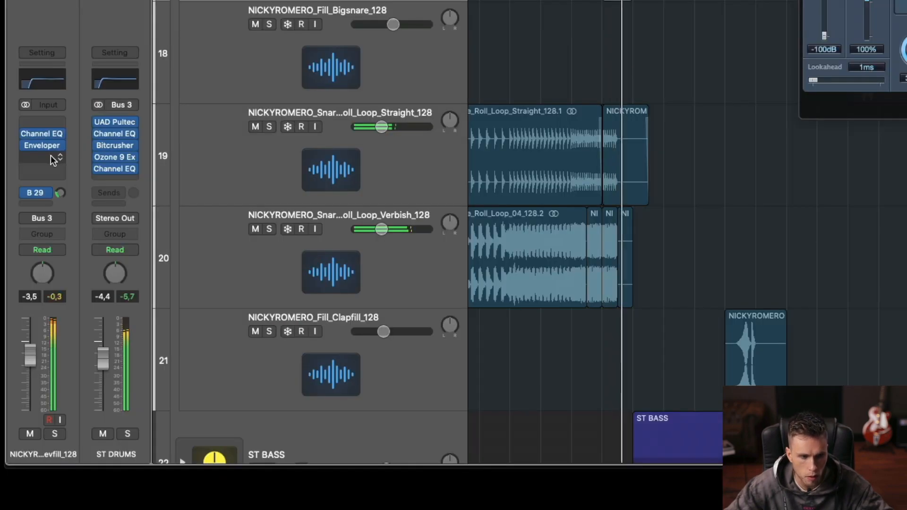
Step: Insert a Sample Delay after the Enveloper on Fill_Revfill_128 and set its right delay to 410 samples
left_click(99, 336)
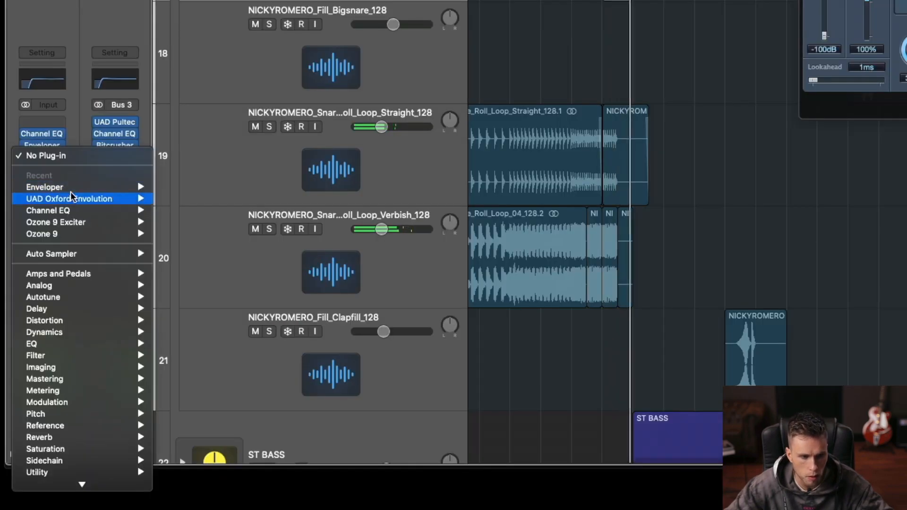
mouse_move(95, 308)
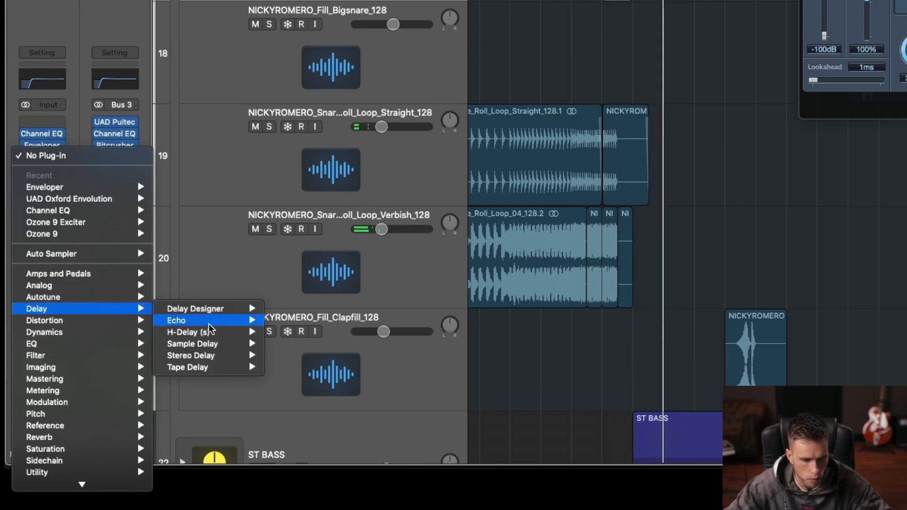
mouse_move(227, 344)
left_click(284, 344)
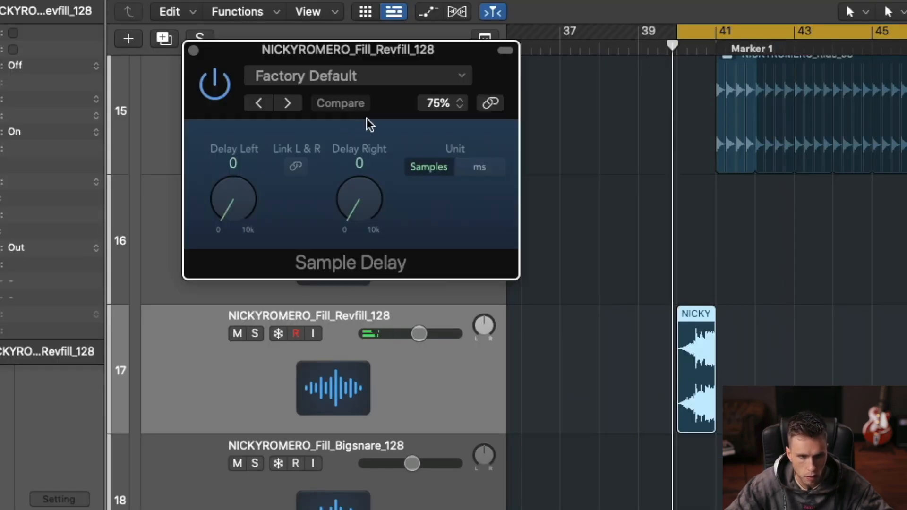
left_click_drag(363, 202, 362, 211)
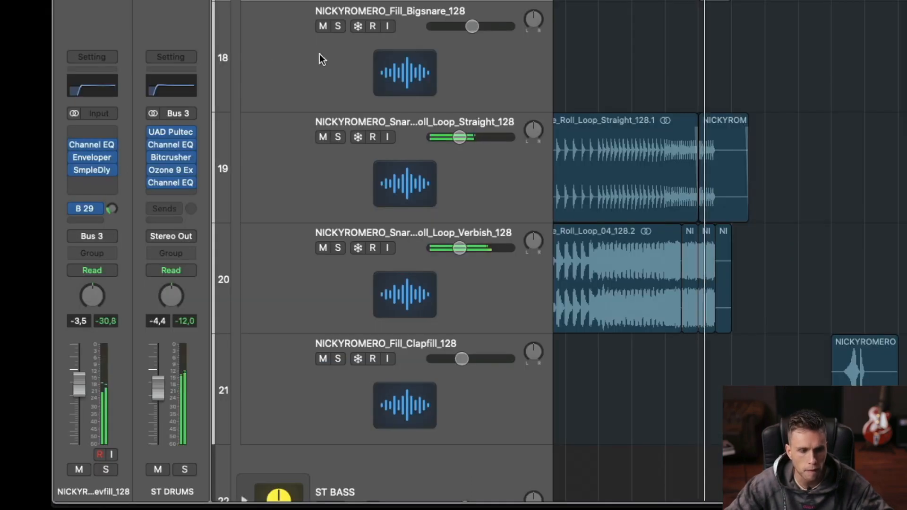
Step: Set the Fill_Revfill_128 volume to -2.4 dB and close the Sample Delay and Enveloper windows
mouse_move(82, 382)
left_mouse_down()
mouse_move(80, 369)
mouse_move(78, 384)
left_mouse_up()
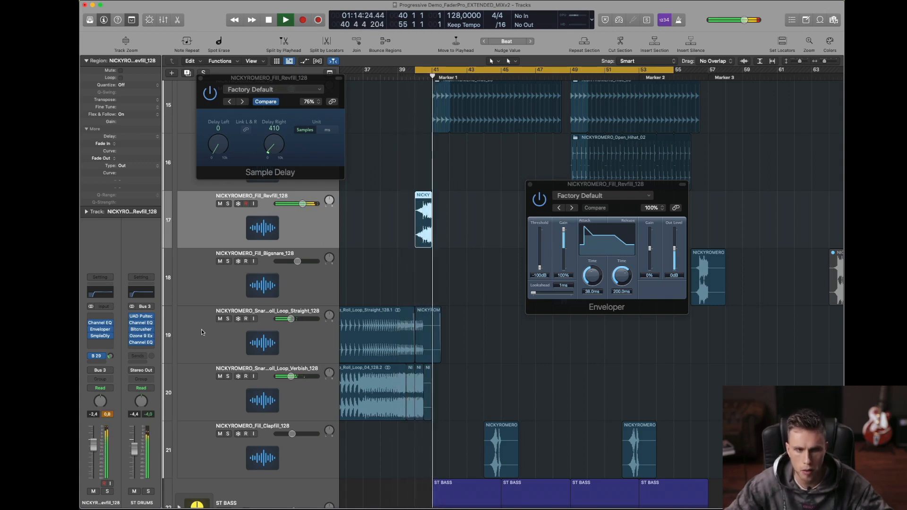
left_click(200, 79)
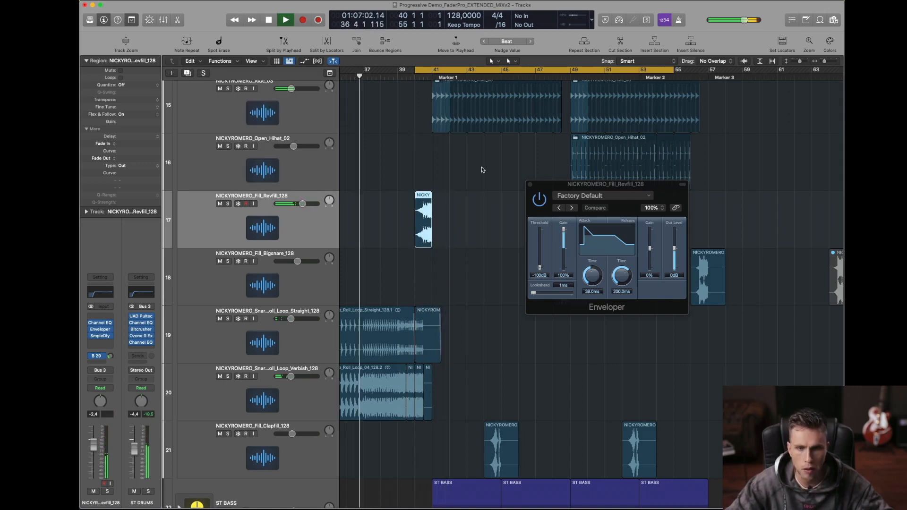
left_click(530, 185)
Step: Set the cycle range from bar 37 to bar 57 and play the build-up into the drop, keeping the Pointer Tool active
left_click_drag(365, 71, 707, 72)
key("space")
key("space")
scroll(392, 166, "left", 4)
key("space")
key("space")
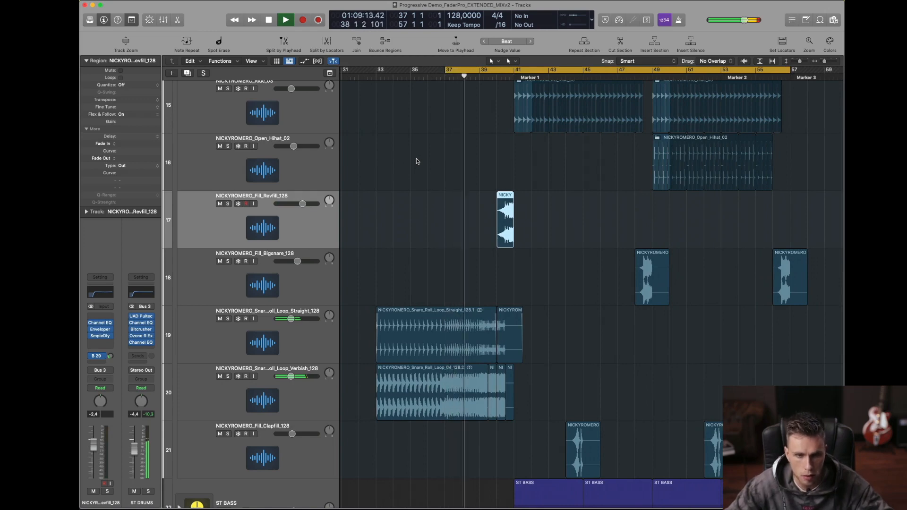
key("t")
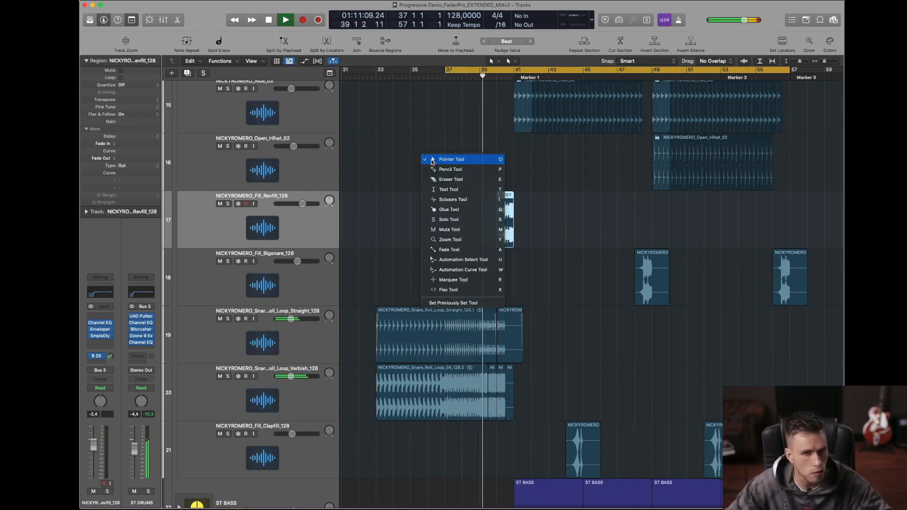
left_click(432, 162)
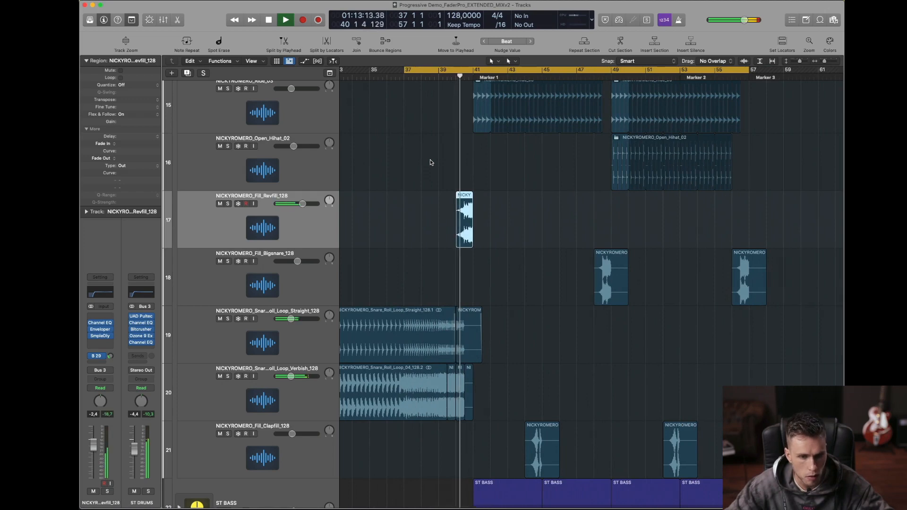
Step: Shorten the cycle range to bars 39 to 53 during playback, keeping the Pointer Tool active
left_click(440, 69, "shift")
left_click(680, 69, "shift")
key("t")
left_click(481, 154)
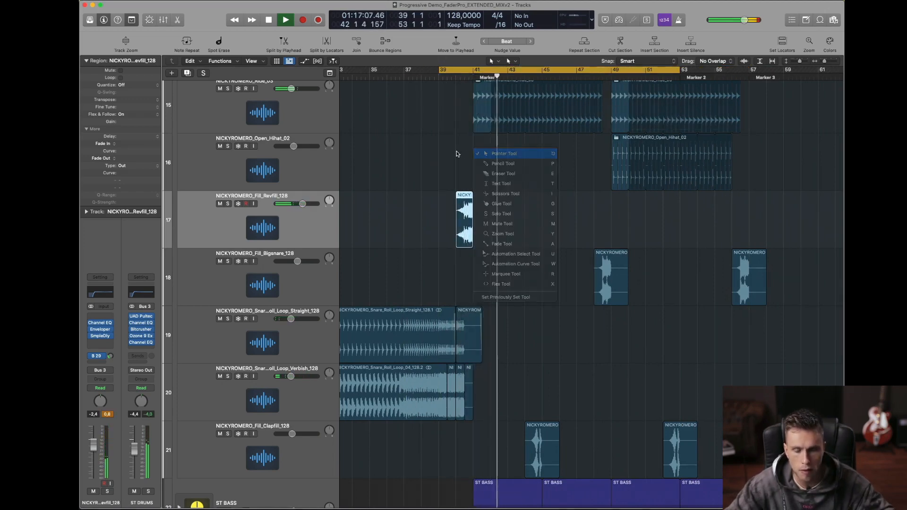
Step: Stop playback and set the cycle range from bar 25 to bar 66, keeping the Pointer Tool active
left_click(453, 146, "ctrl+alt")
key("space")
scroll(436, 126, "left", 2)
scroll(436, 126, "left", 4)
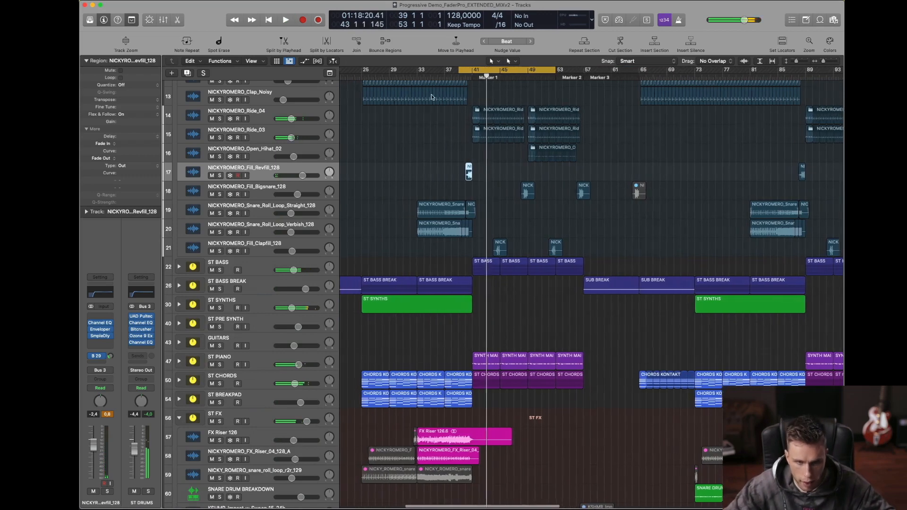
left_click_drag(420, 70, 626, 70)
key("t")
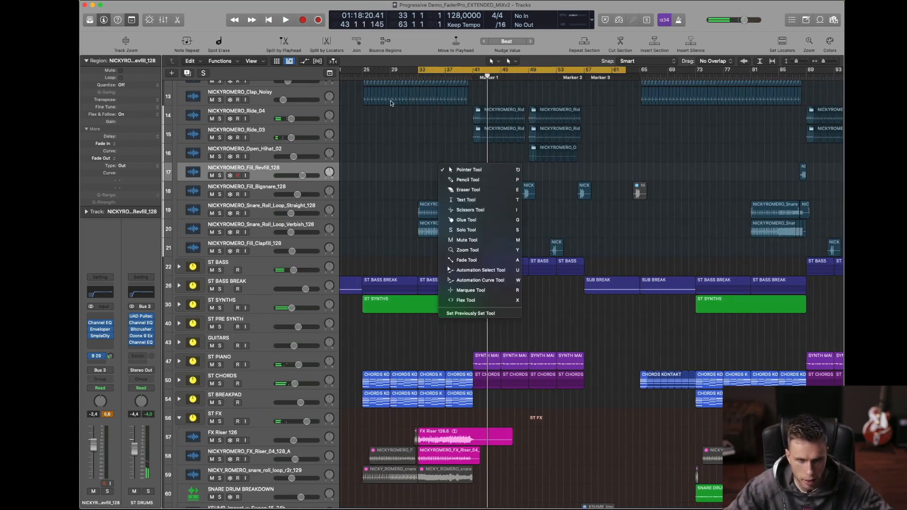
key("Escape")
left_click_drag(364, 70, 647, 70)
key("Escape")
key("Escape")
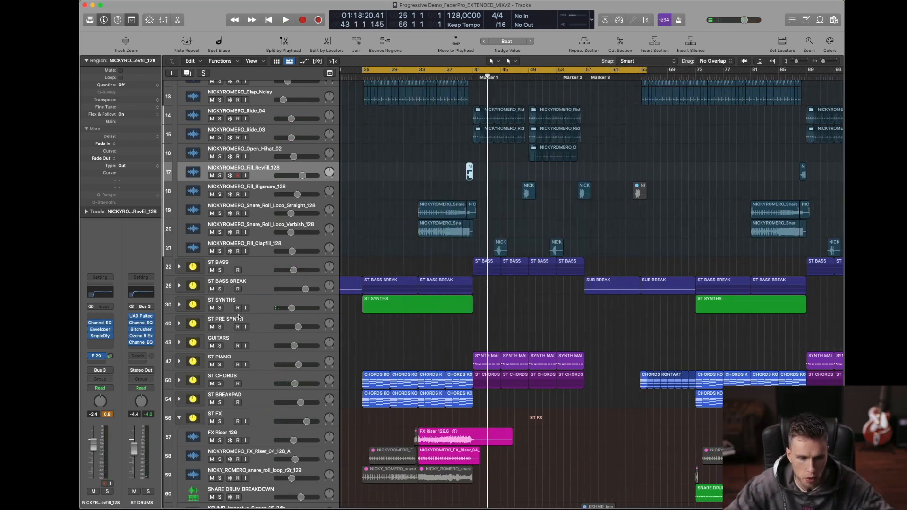
Step: Expand the ST SYNTHS stack, start playback and inspect the stack's Kickstart plug-in before closing its window
left_click(266, 300)
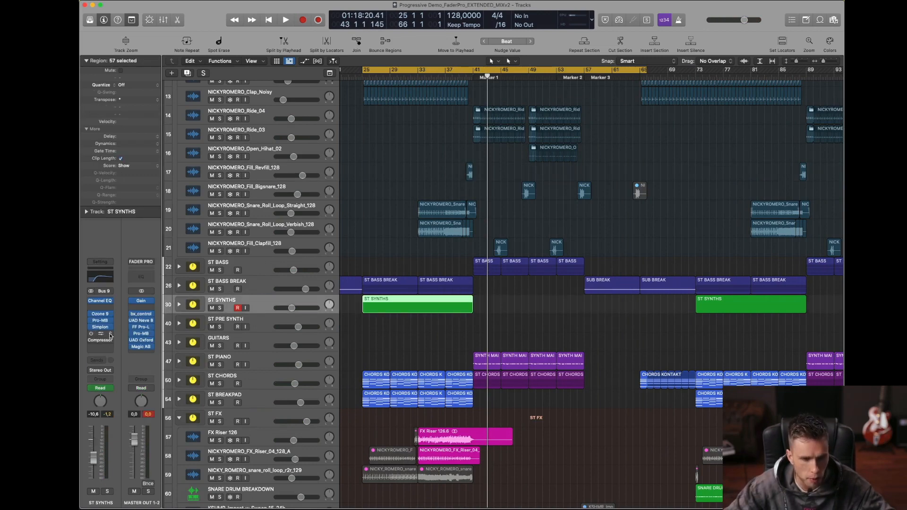
left_click(180, 304)
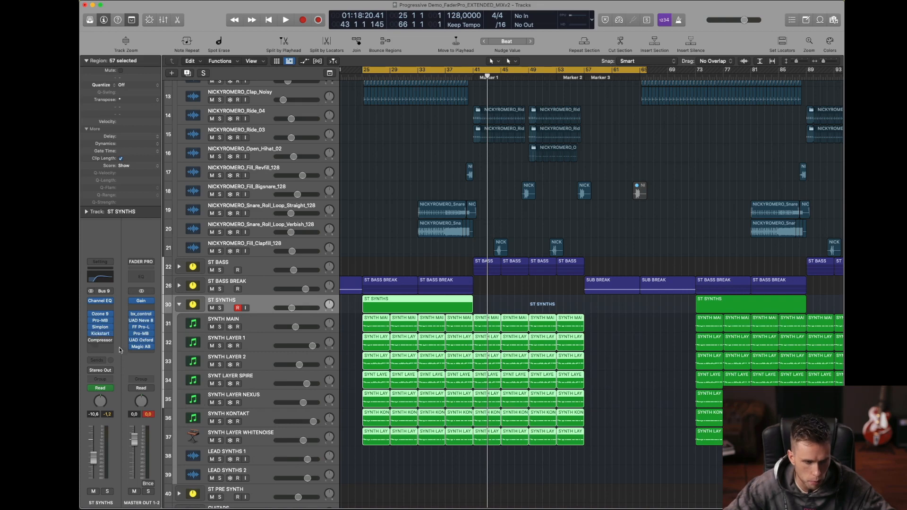
key("space")
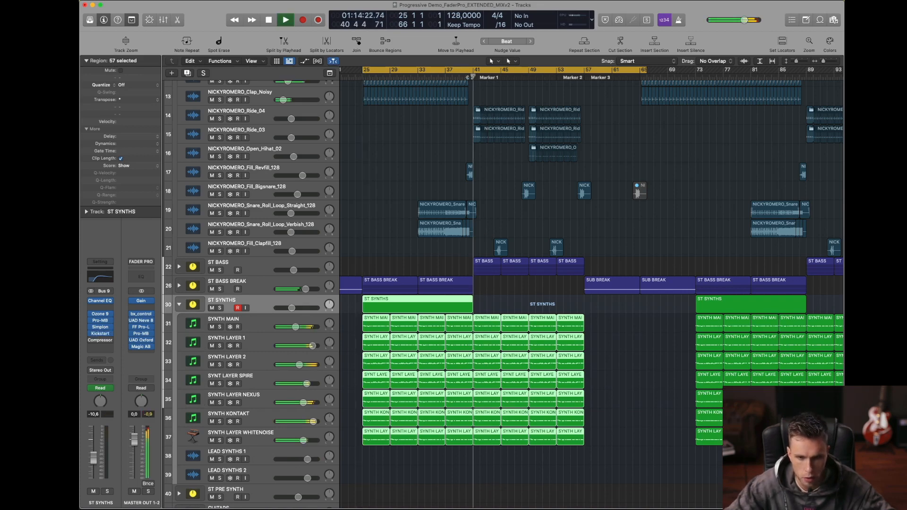
left_click(102, 334)
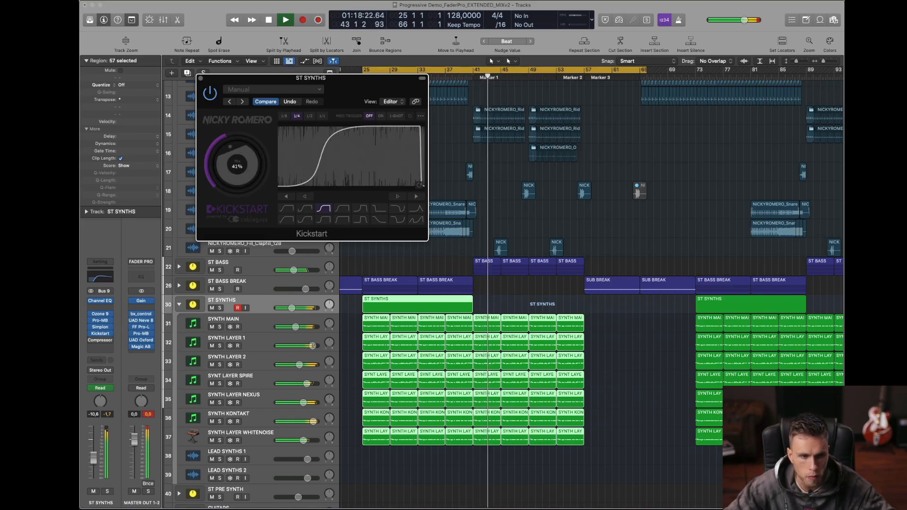
key("super+w")
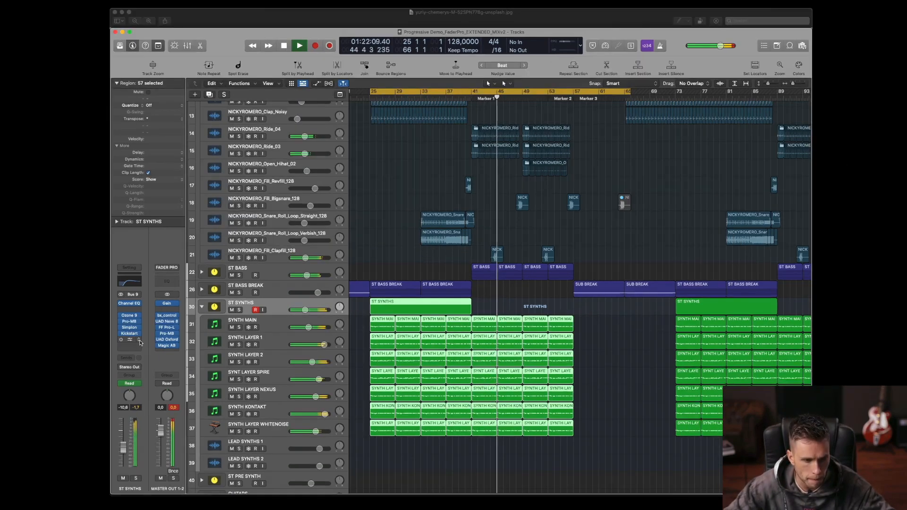
Step: Replace the Compressor on ST SYNTHS with Dada Life's Endless Smile and move the plug-in window off the track list
left_click(109, 314)
mouse_move(124, 369)
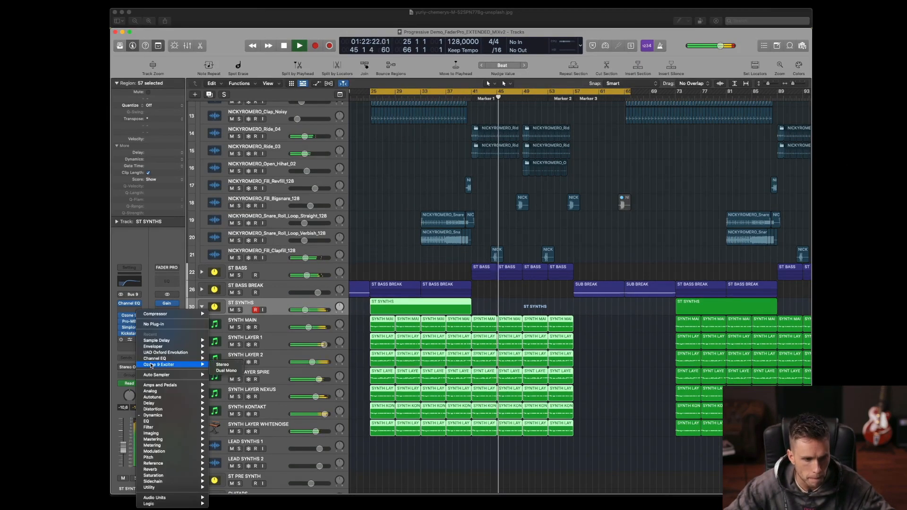
mouse_move(179, 498)
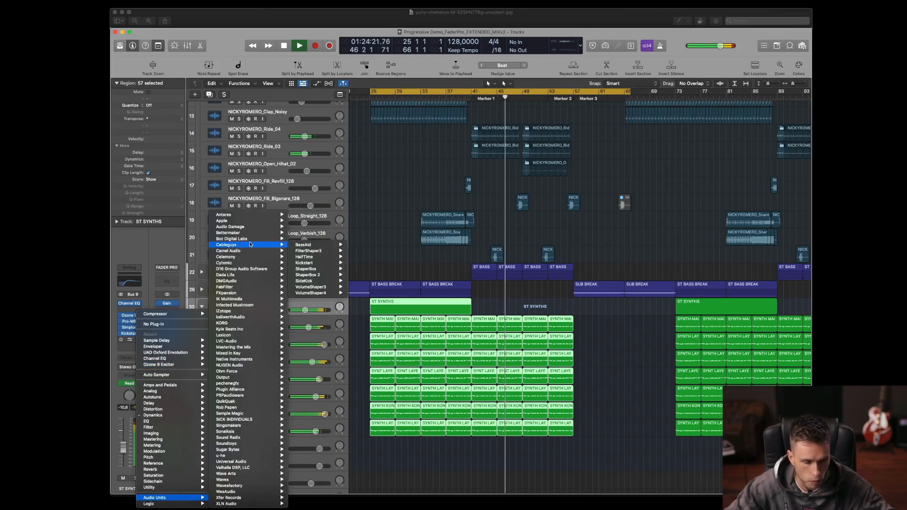
mouse_move(278, 277)
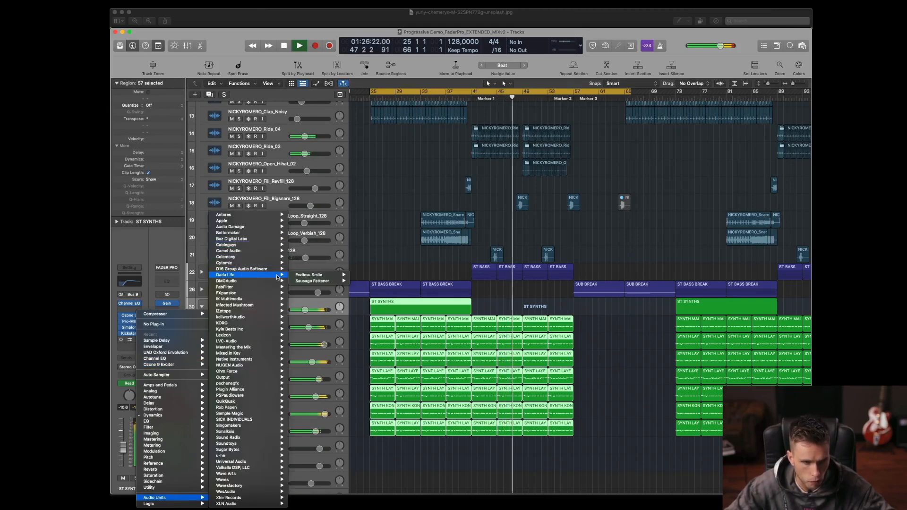
left_click(355, 276)
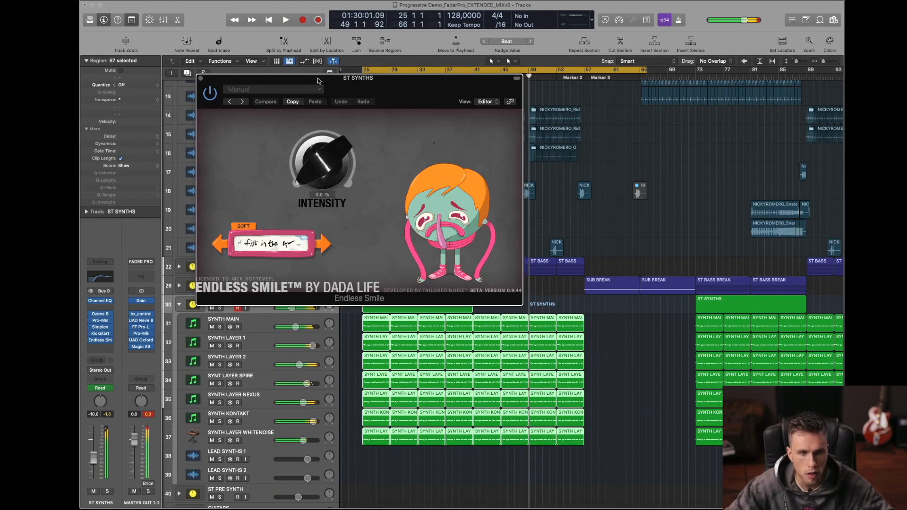
left_click_drag(318, 81, 499, 50)
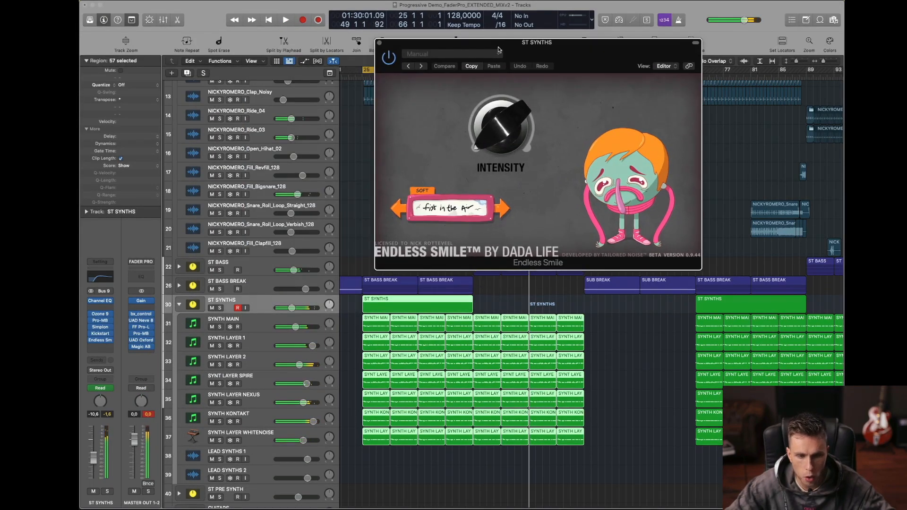
Step: Solo ST SYNTHS and display its automation for the Endless Smile Intensity parameter
left_click(219, 308)
key("a")
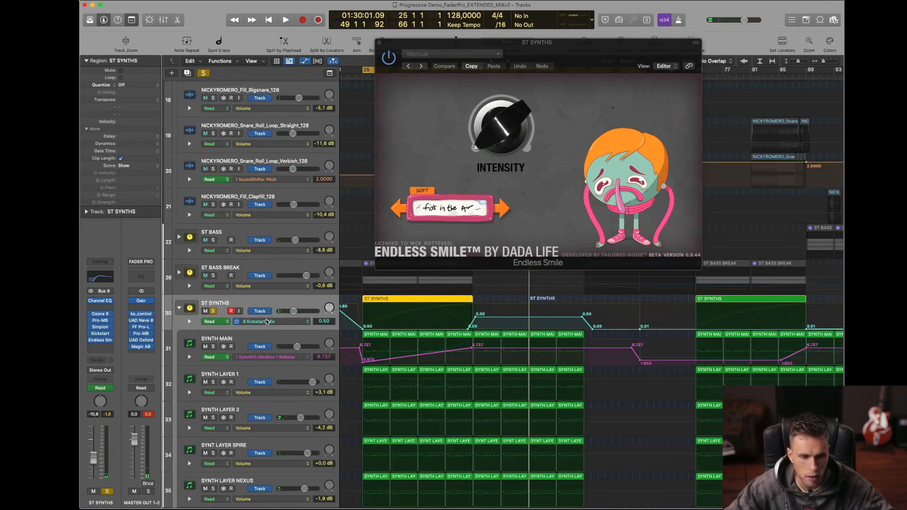
left_click(267, 322)
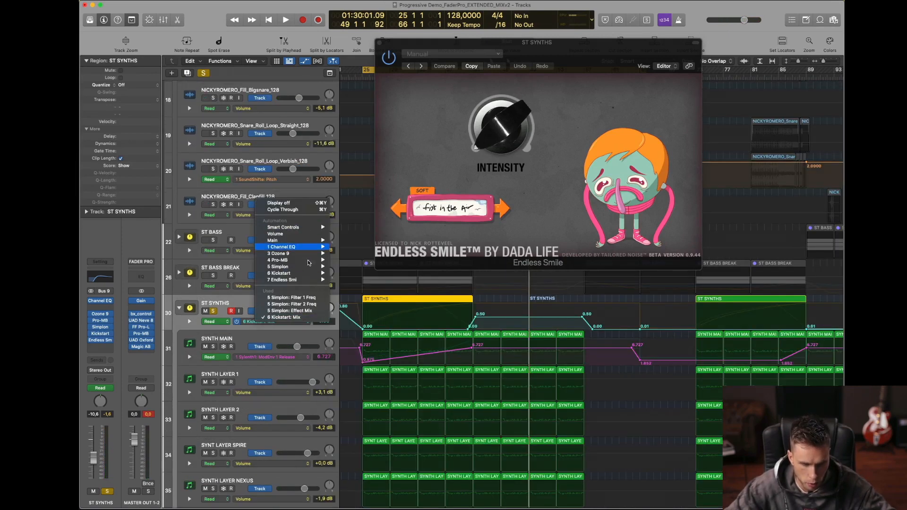
left_click(347, 280)
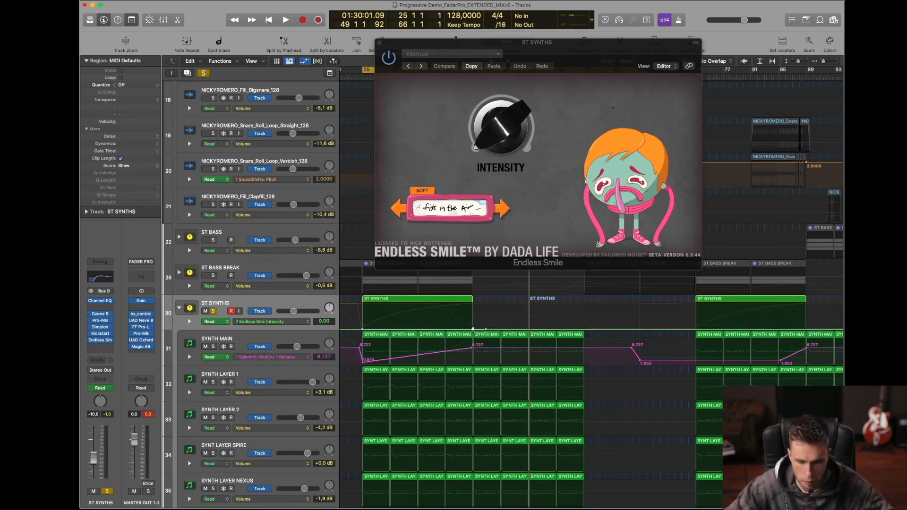
Step: Ramp the Intensity automation up from 0.00 at bar 25 to its peak at bar 41, audition it and hide the automation
left_click_drag(473, 329, 473, 306)
key("shift+space")
left_click_drag(430, 47, 657, 97)
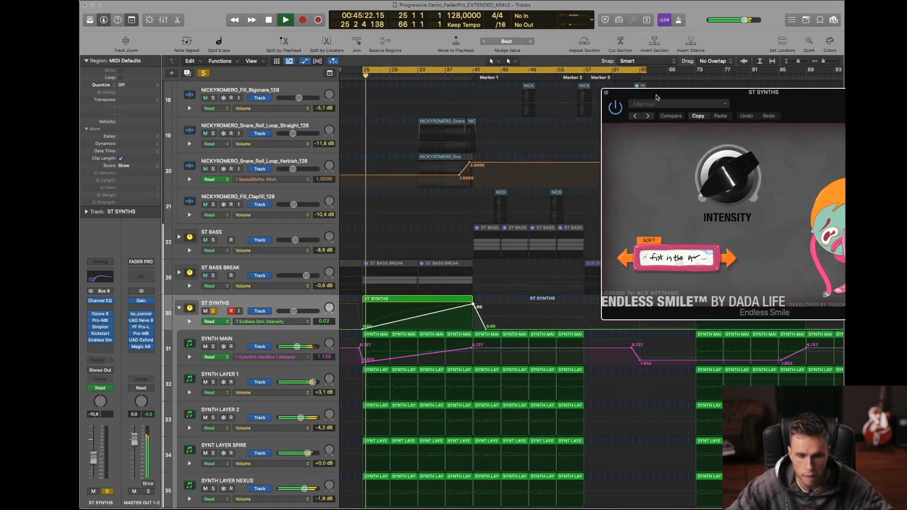
key("a")
scroll(414, 274, "down", 4)
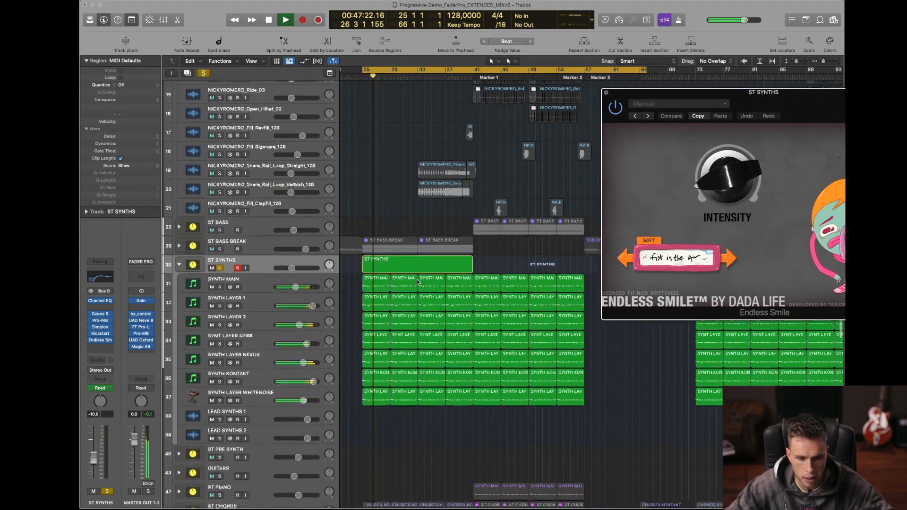
Step: Compare the SYNTH KONTAKT layer soloed, muted and unmuted while playing from bar 25
key("space")
left_click(253, 352)
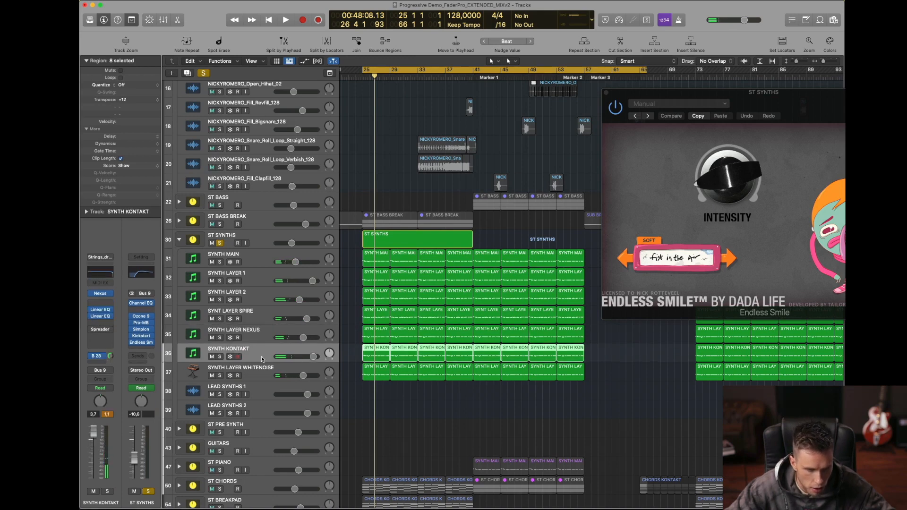
key("space")
left_click(221, 357)
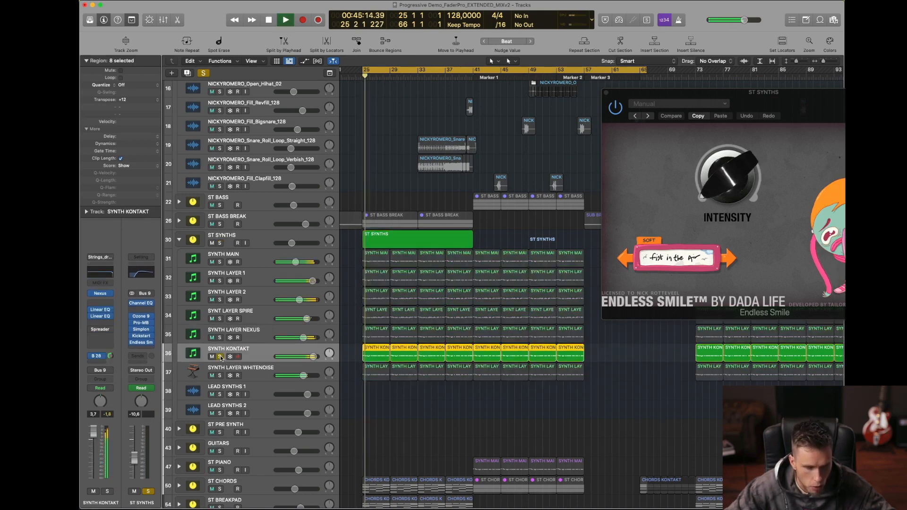
left_click(220, 357)
left_click(212, 357)
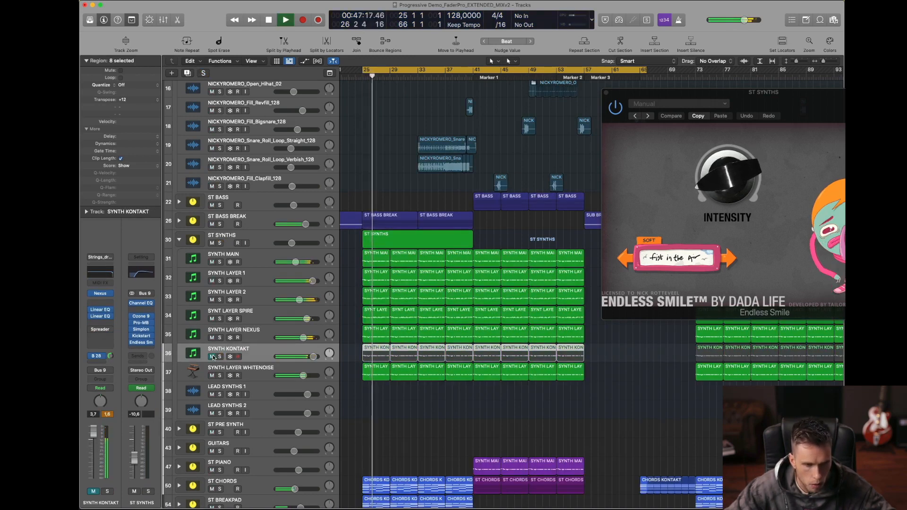
left_click(213, 356)
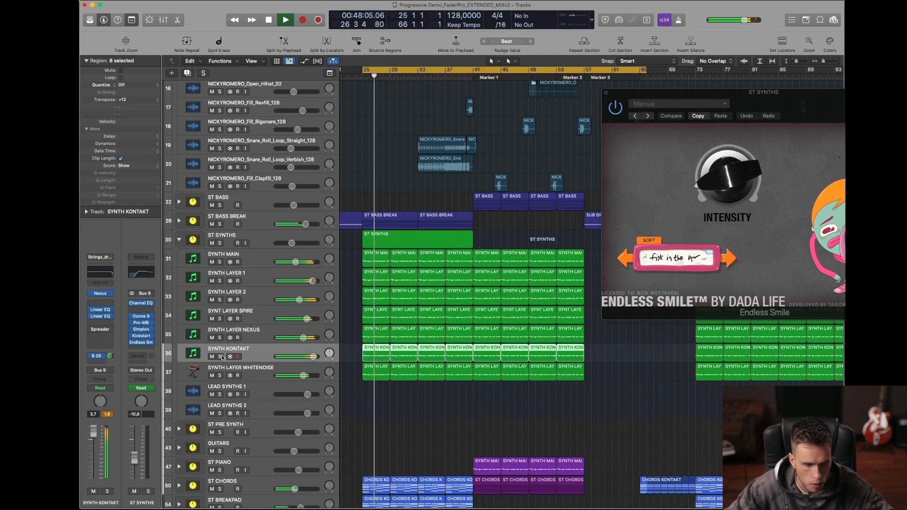
Step: Solo the ST SYNTHS stack and play it from bar 25 to hear Endless Smile across the build-up, checking its channel against SYNTH KONTAKT
left_click(219, 243)
left_click(250, 234)
key("space")
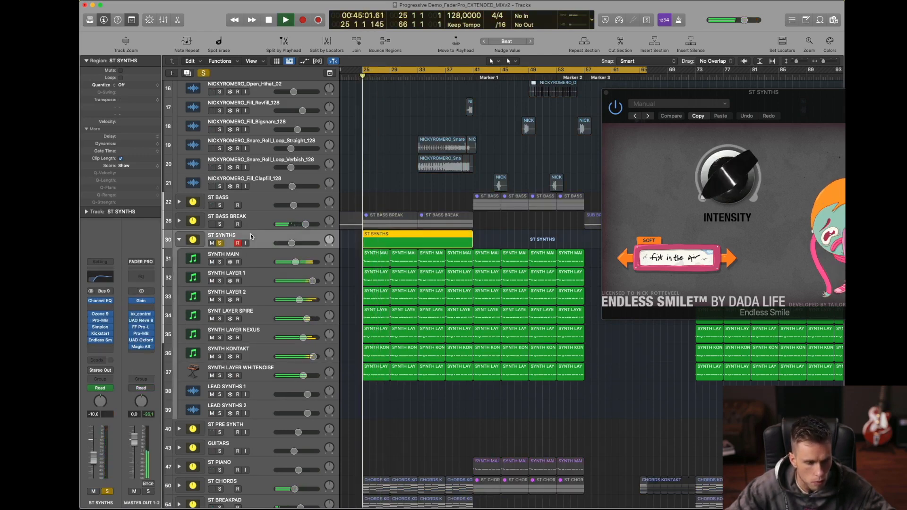
left_click(246, 354)
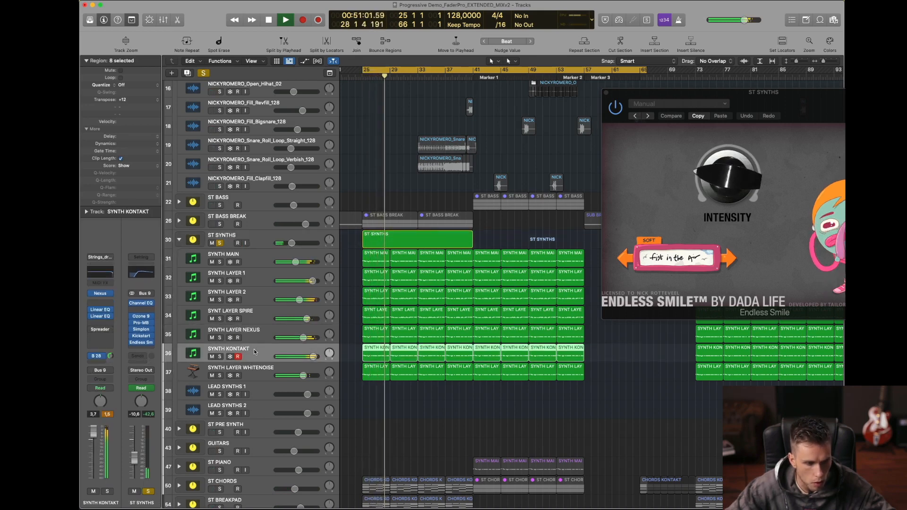
scroll(303, 364, "down", 10)
scroll(350, 372, "up", 4)
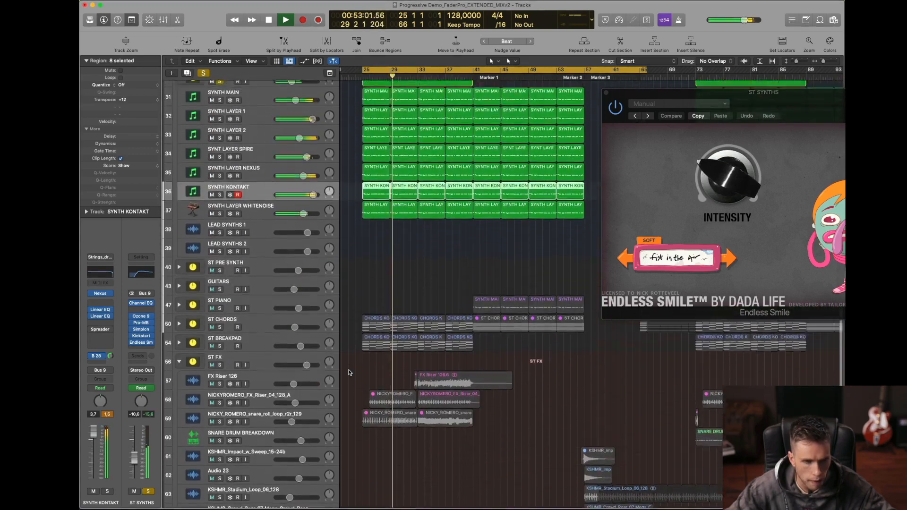
scroll(350, 373, "up", 3)
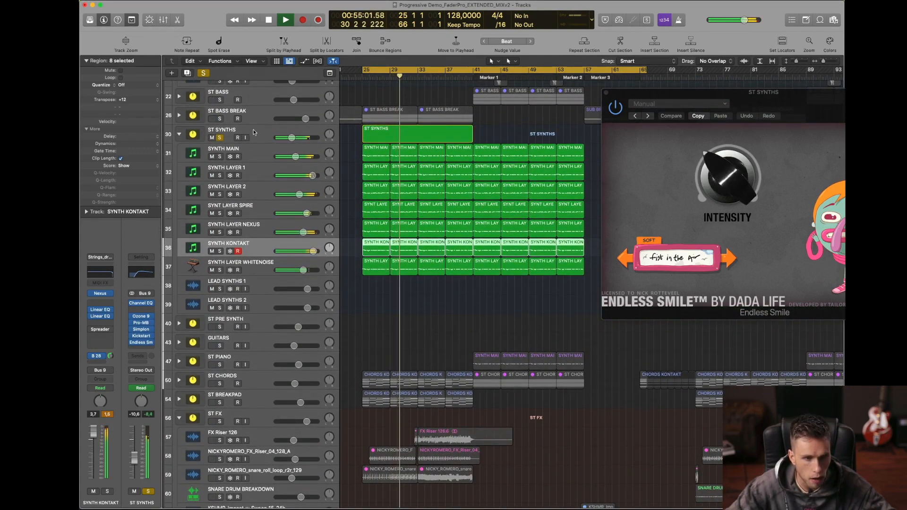
left_click(255, 129)
key("space")
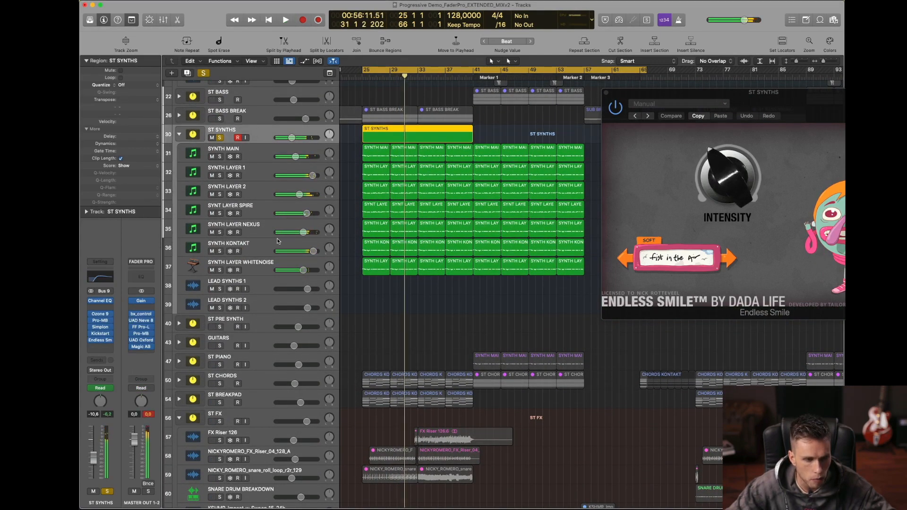
Step: Solo only the SYNTH KONTAKT layer and play it from the start of the cycle range
left_click(248, 249)
key("shift+space")
left_click(219, 251)
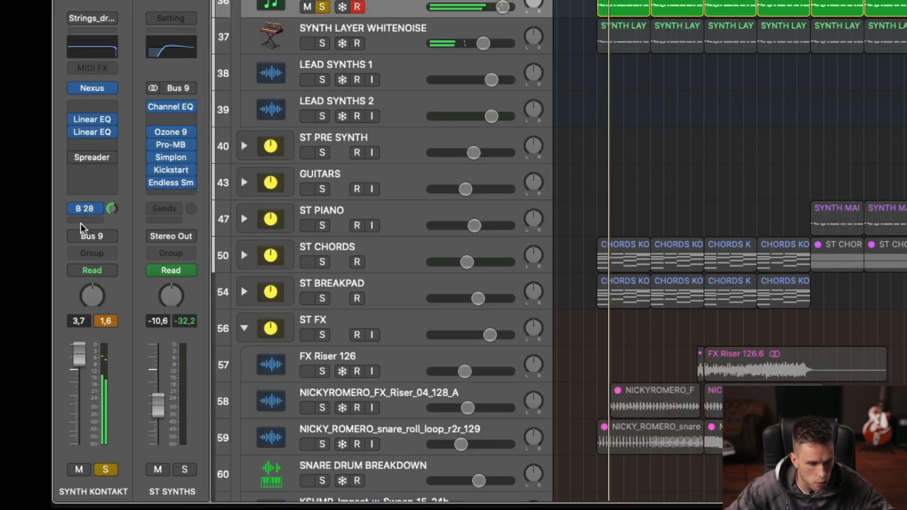
Step: Inspect SYNTH KONTAKT's Bus 28 send to VERB LONG and examine the Mix setting in that channel's ValhallaRoom
left_click(74, 209)
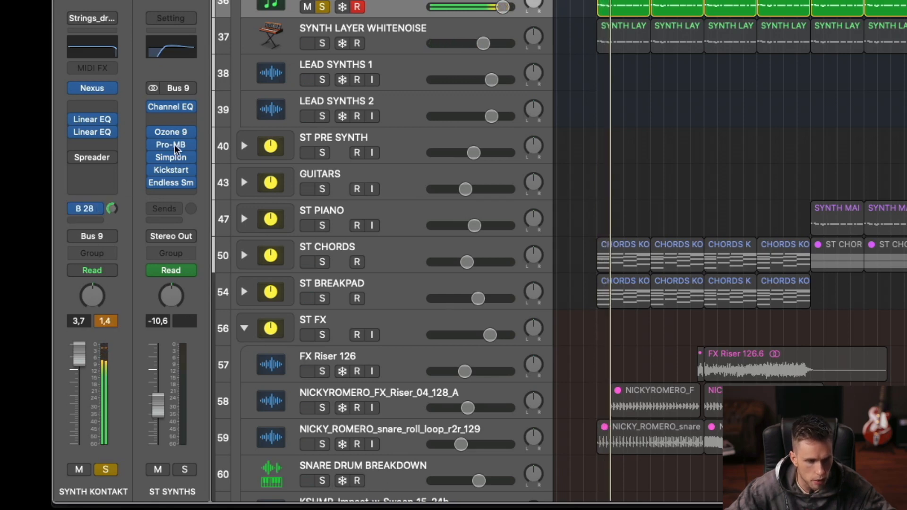
left_click(89, 207)
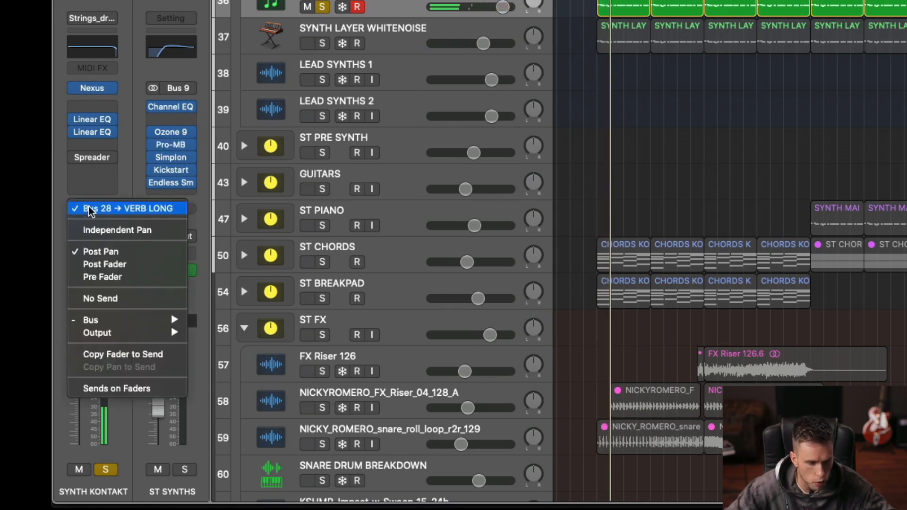
left_click(169, 125)
left_click(171, 129)
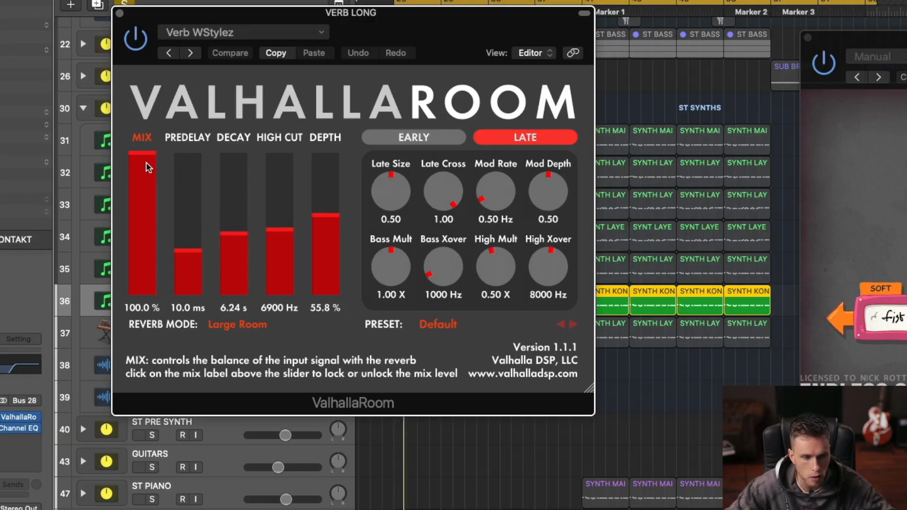
left_click_drag(146, 163, 154, 86)
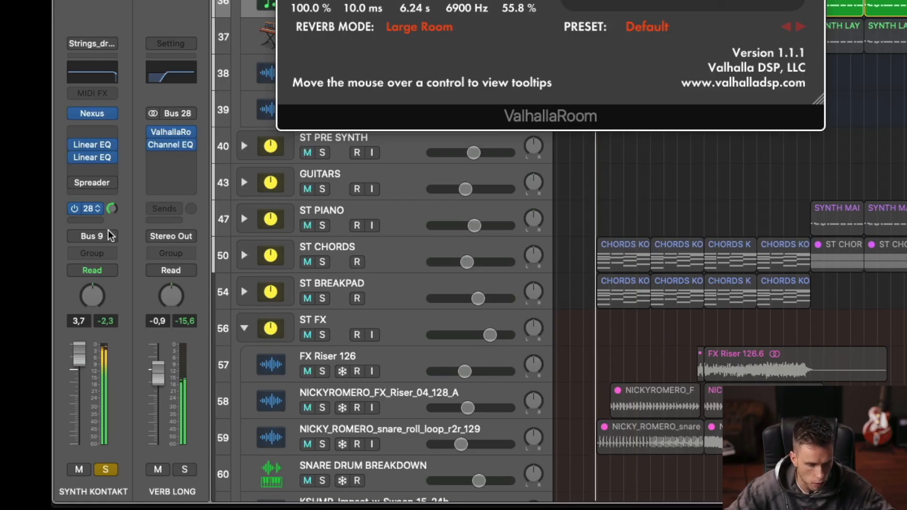
Step: Compare Pre Fader and Post Fader modes on SYNTH KONTAKT's Bus 28 send, returning it to Post Pan
left_click(100, 209)
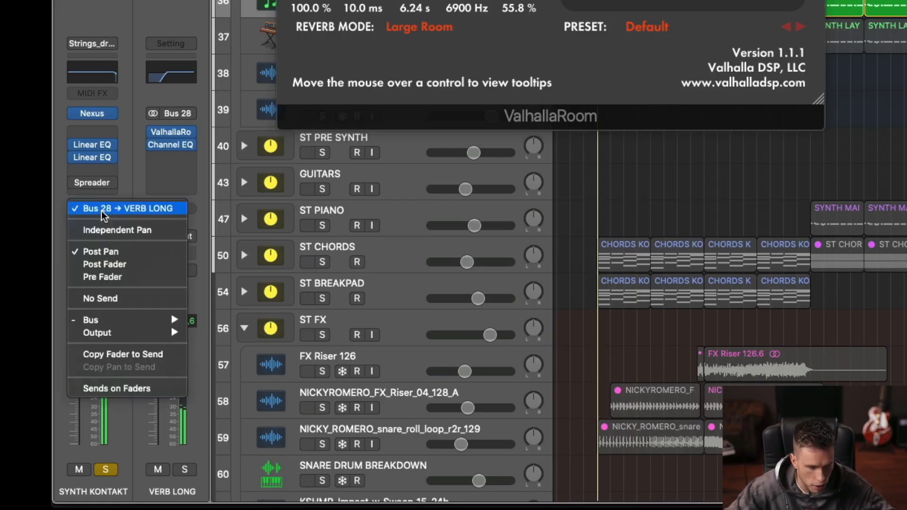
left_click(143, 277)
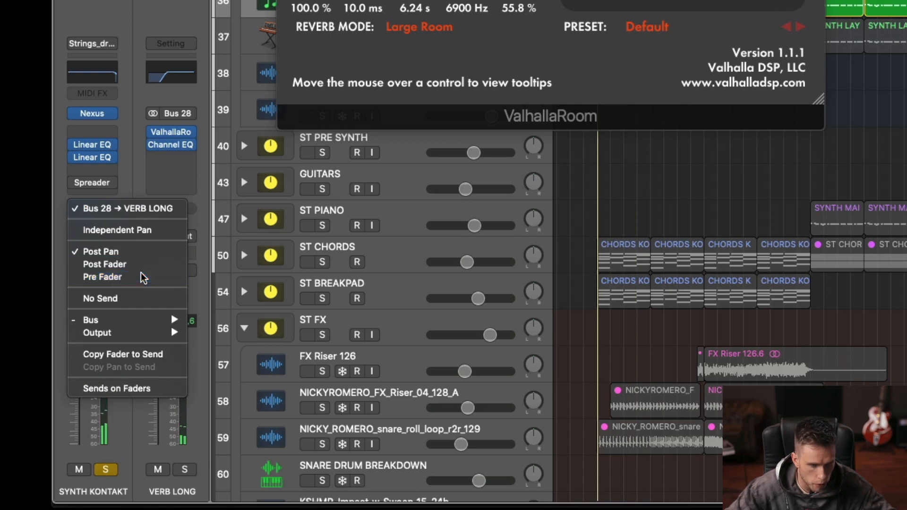
left_click(100, 208)
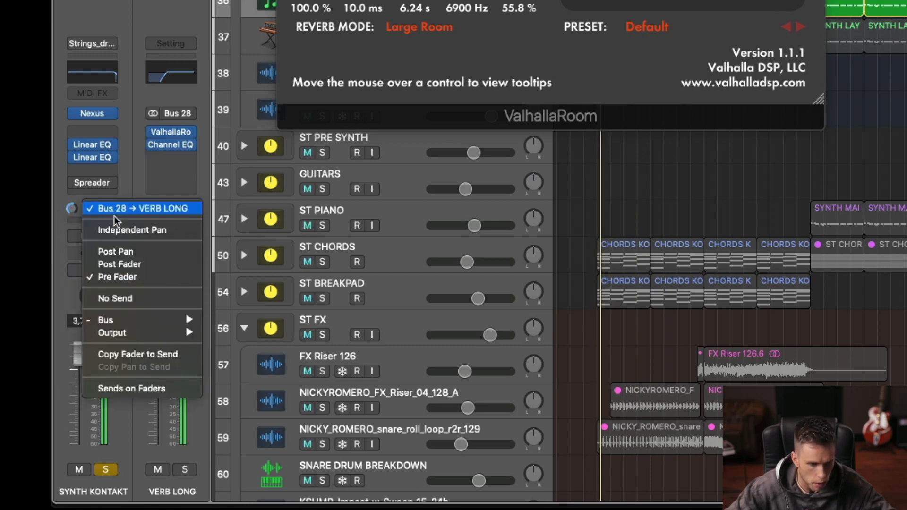
left_click(143, 264)
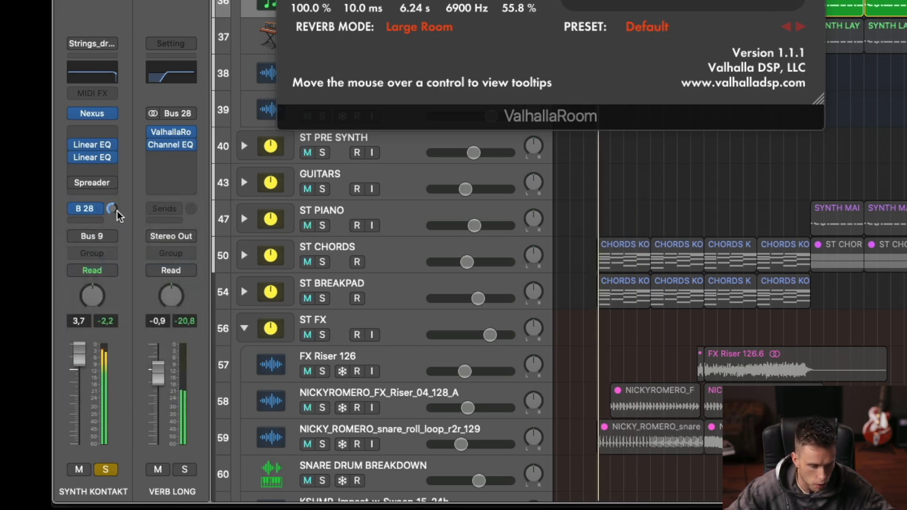
left_click(100, 208)
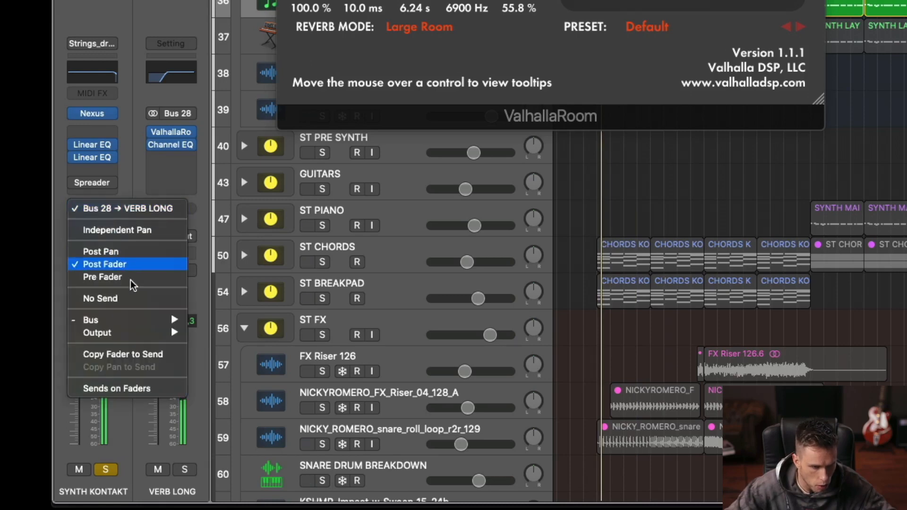
left_click(142, 251)
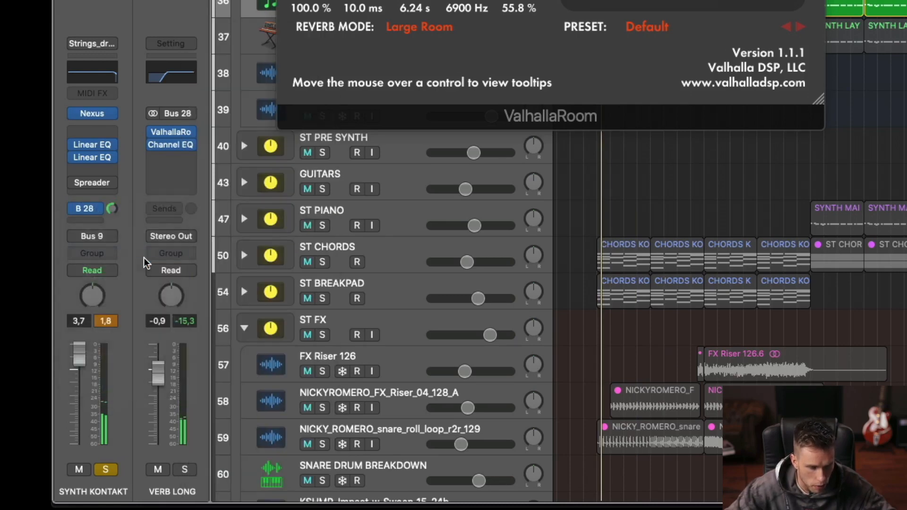
Step: Audition the VERB LONG return soloed and muted during playback, clear the solos and close its ValhallaRoom window
left_click(184, 470)
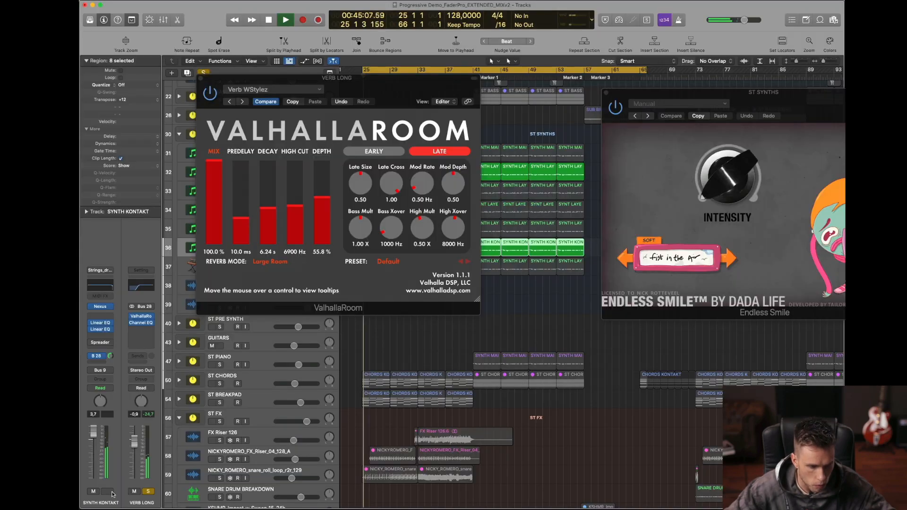
left_click(112, 493)
left_click(111, 493)
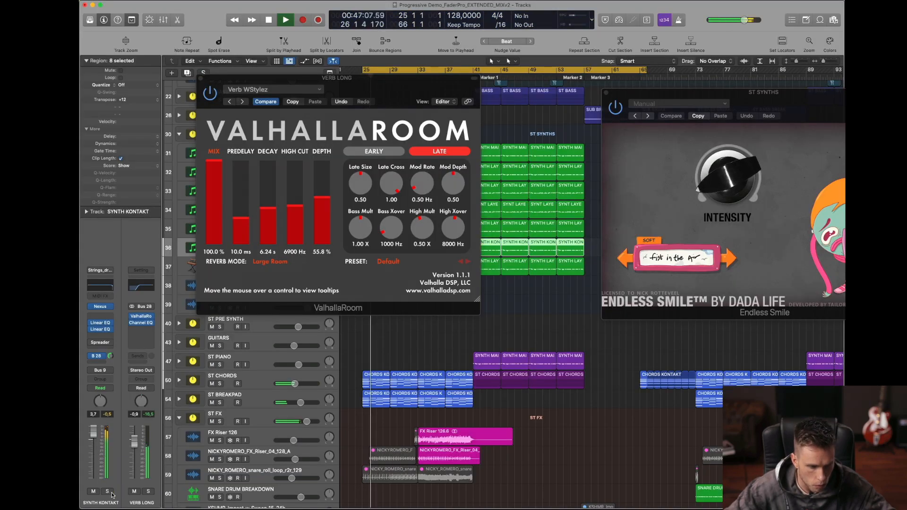
left_click(204, 75)
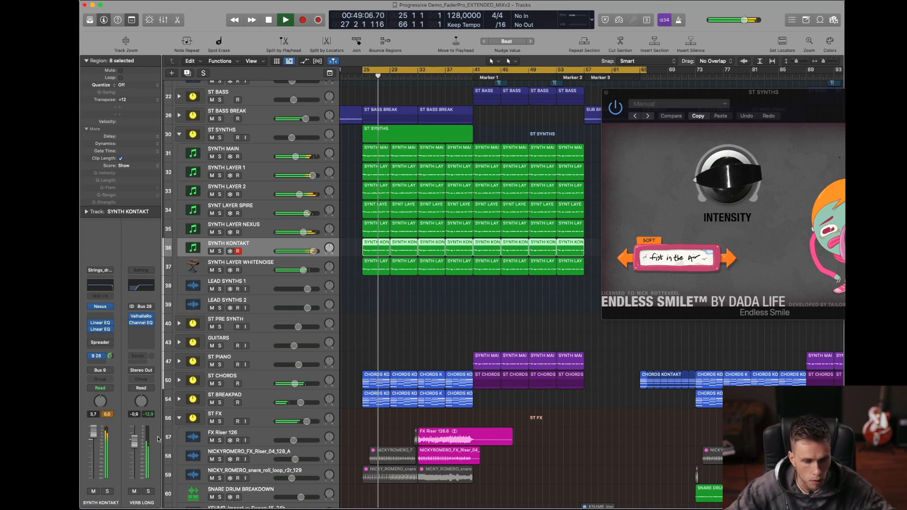
left_click(135, 492)
left_click(135, 492)
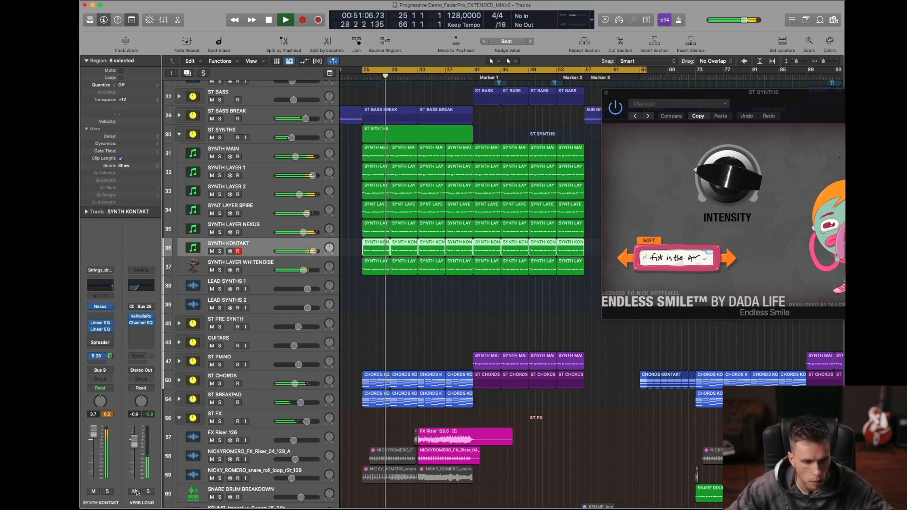
key("space")
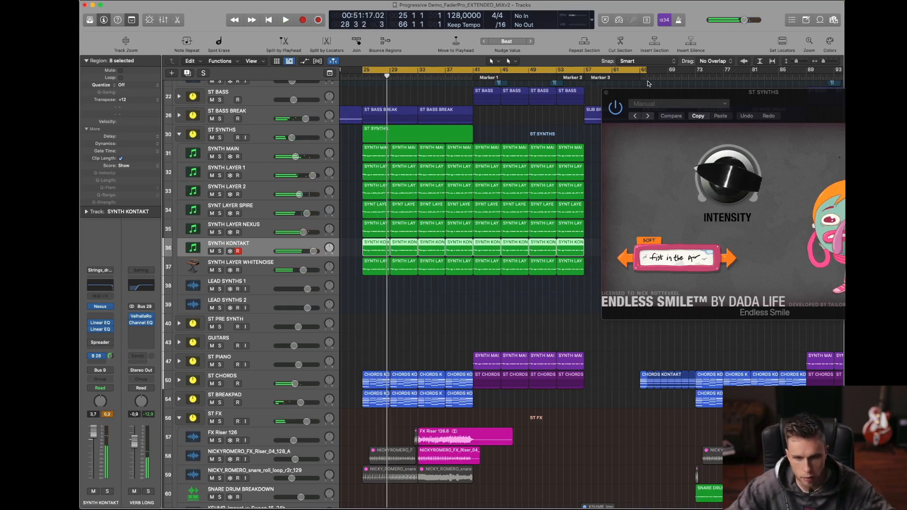
Step: Close the ST SYNTHS Endless Smile window and briefly play the full mix from bar 25
left_click_drag(617, 88, 530, 163)
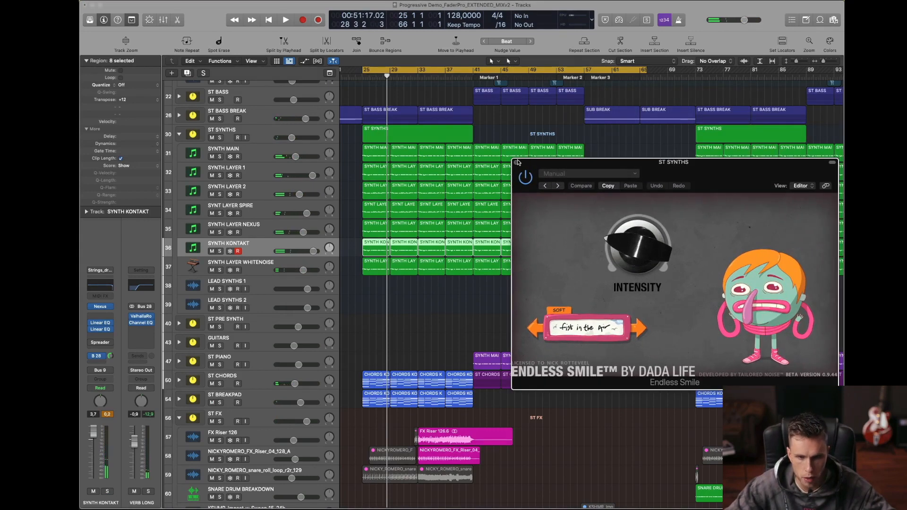
left_click(516, 162)
key("space")
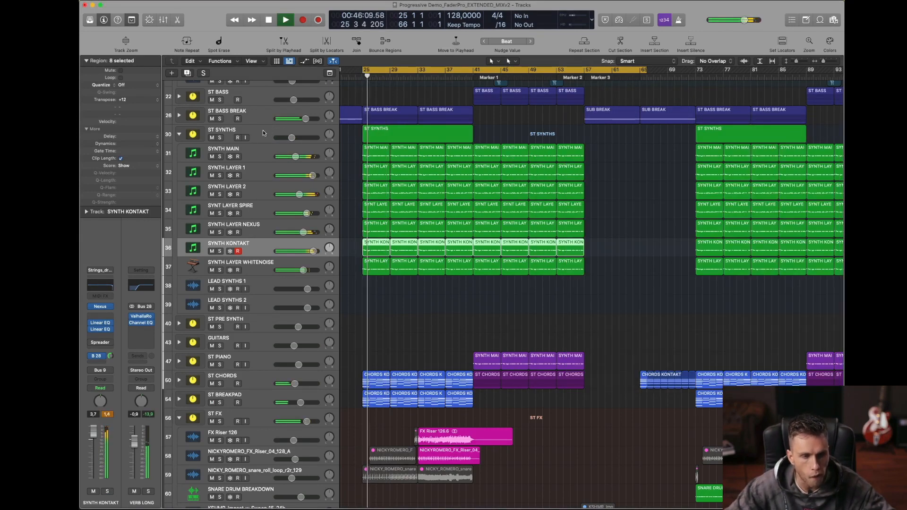
key("space")
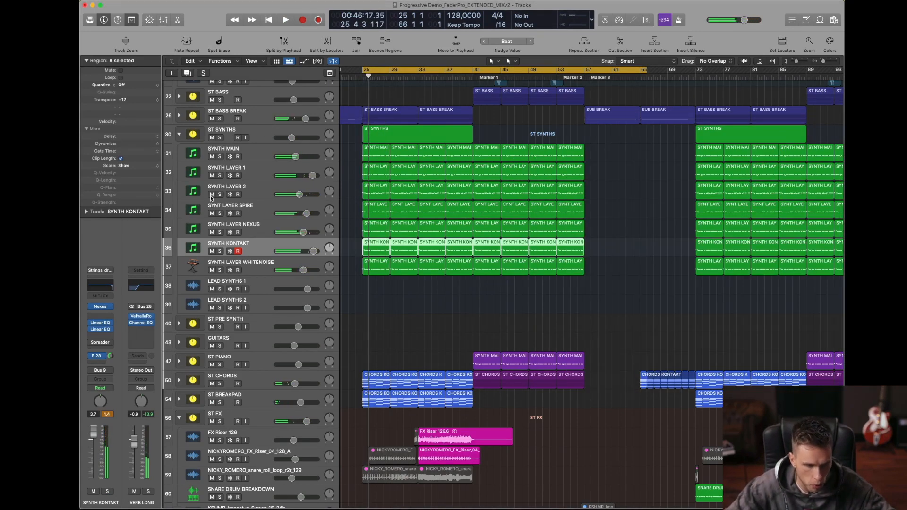
Step: Automate SYNTH KONTAKT's Send 1 to VERB LONG, rising from −∞ at bar 25 to -4.1 dB at bar 57
key("a")
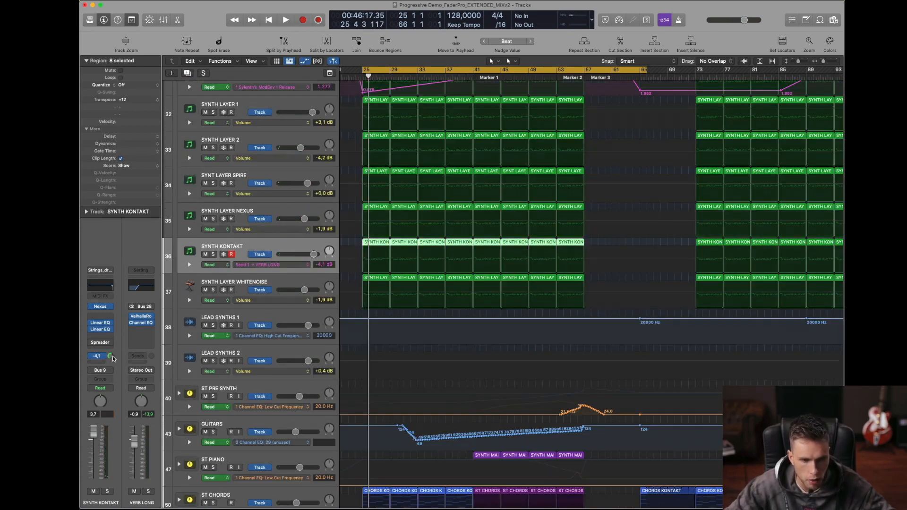
key("space")
left_click(360, 259)
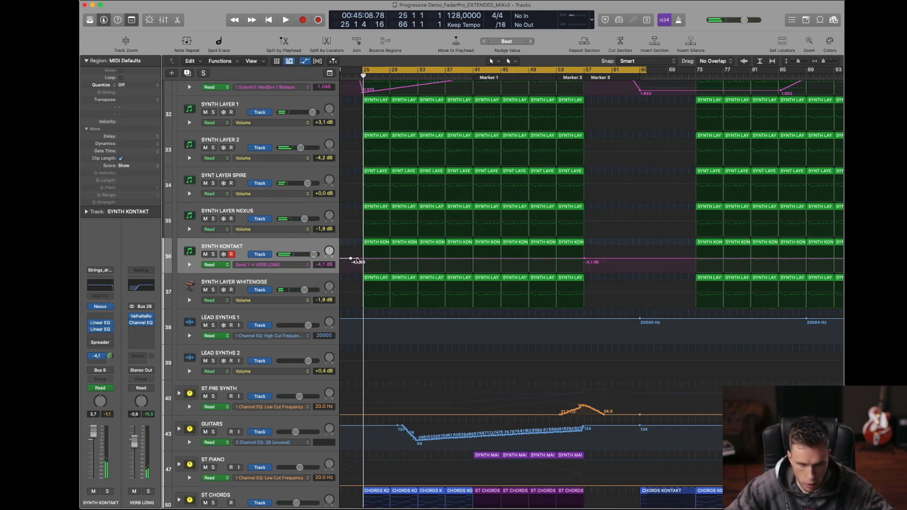
left_click_drag(358, 261, 367, 271)
key("space")
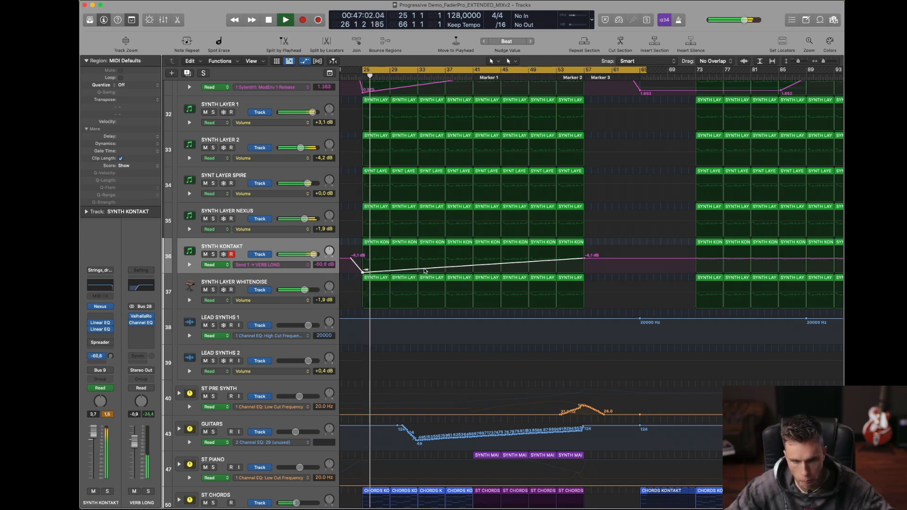
Step: Bend SYNTH KONTAKT's reverb send ramp into a gentle upward curve with the Automation Curve Tool, and hide the automation
key("t")
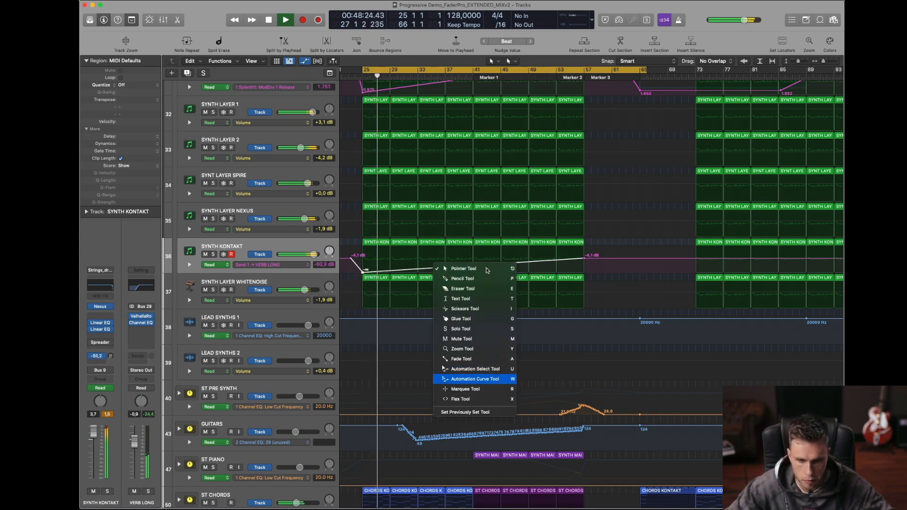
key("w")
left_click_drag(479, 265, 480, 271)
key("Escape")
key("Escape")
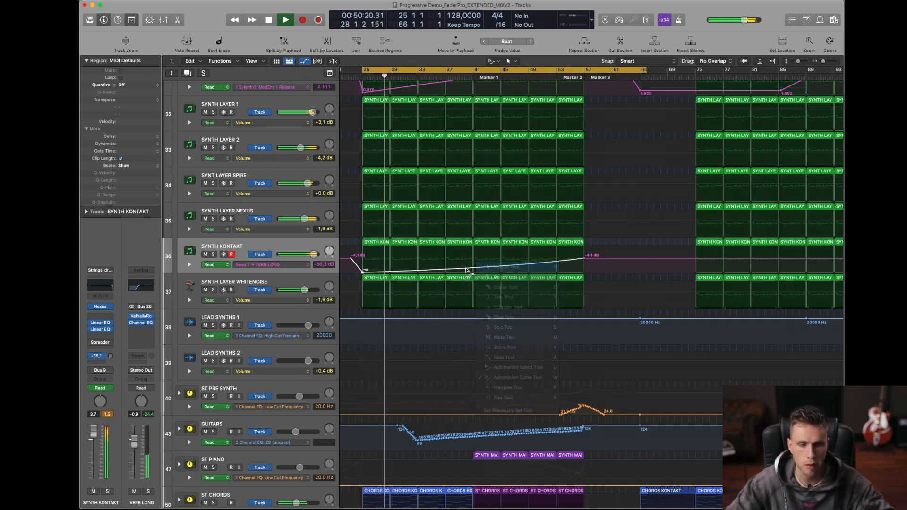
key("a")
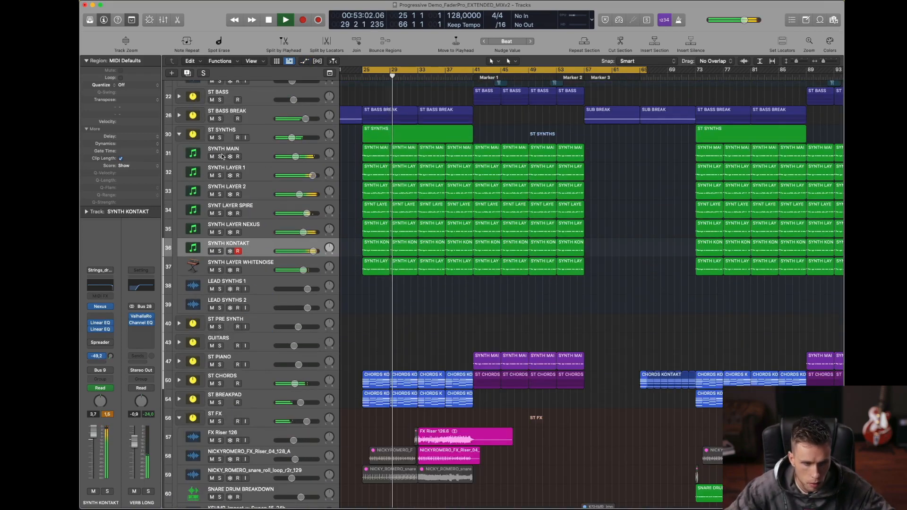
Step: Solo SYNTH LAYER 1 and automate its Send 1 to VERB LONG, rising from −∞ at bar 25 to -7.2 dB at bar 57
left_click(255, 173)
left_click(220, 176)
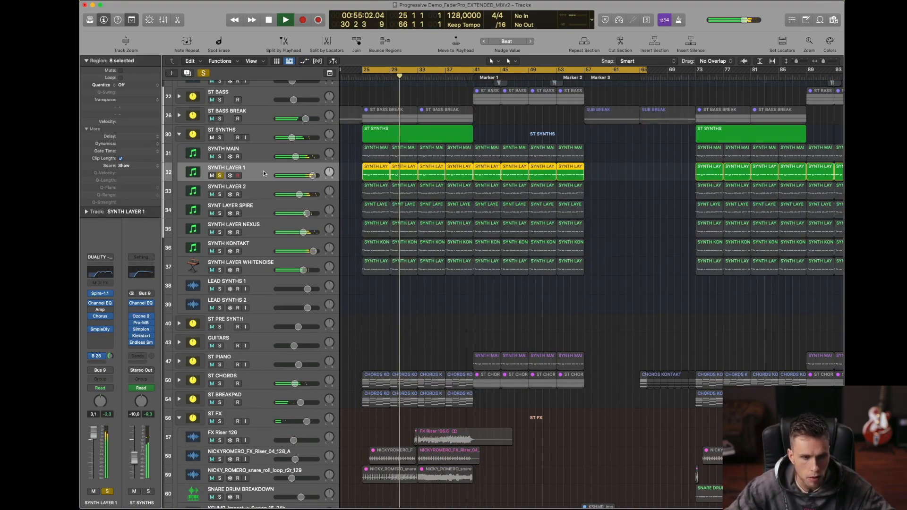
key("a")
key("space")
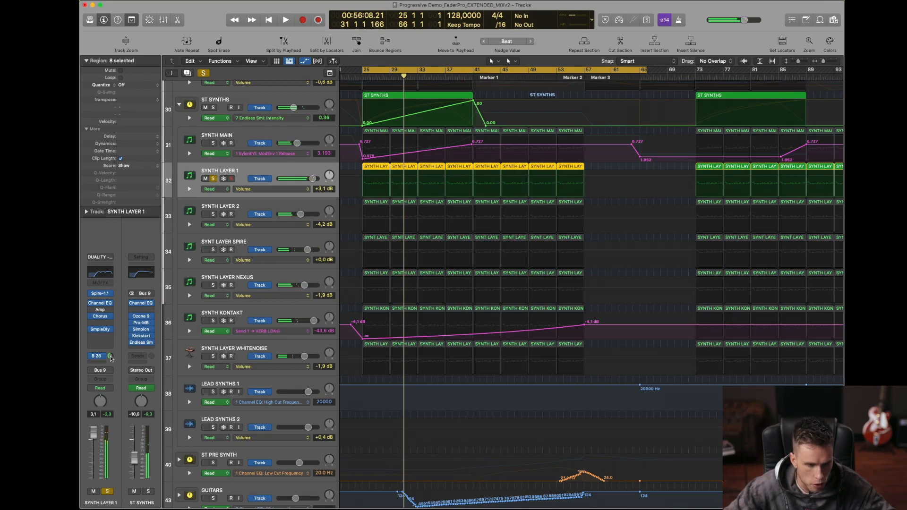
left_click(111, 357)
left_click(357, 187)
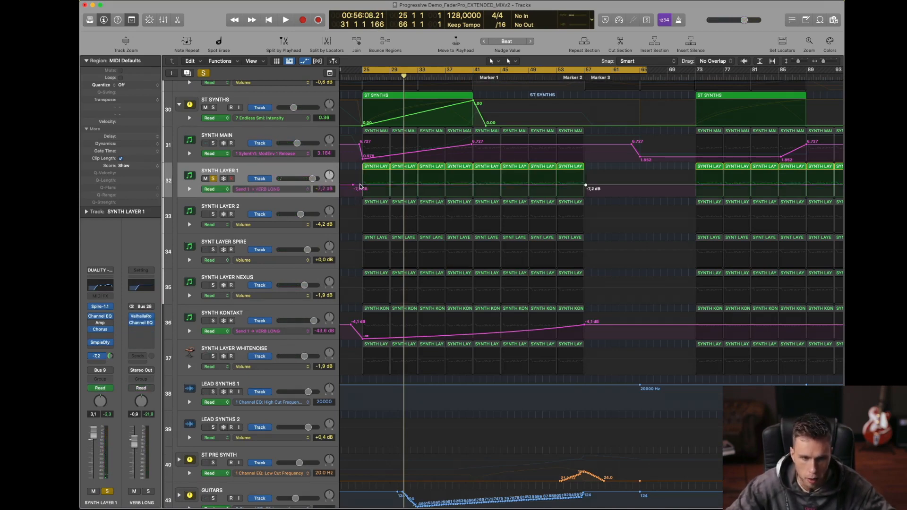
left_click_drag(362, 186, 363, 199)
Step: Play SYNTH LAYER 1 from bar 25 with automation hidden, and unsolo it to hear the send ramps in the full mix
key("space")
key("a")
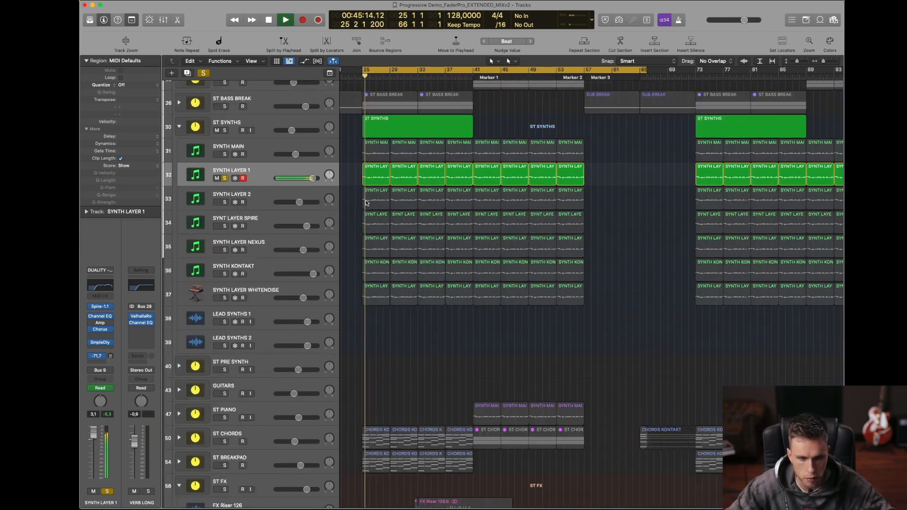
key("s")
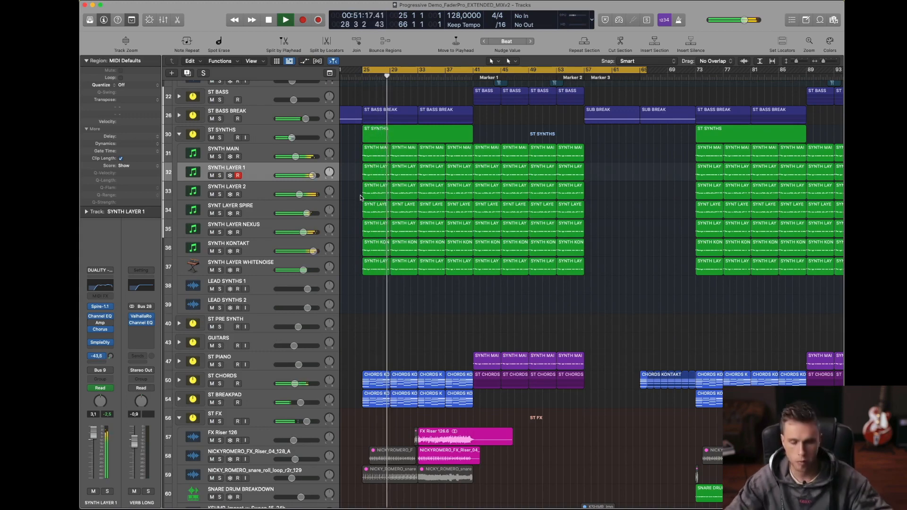
key("t")
key("t")
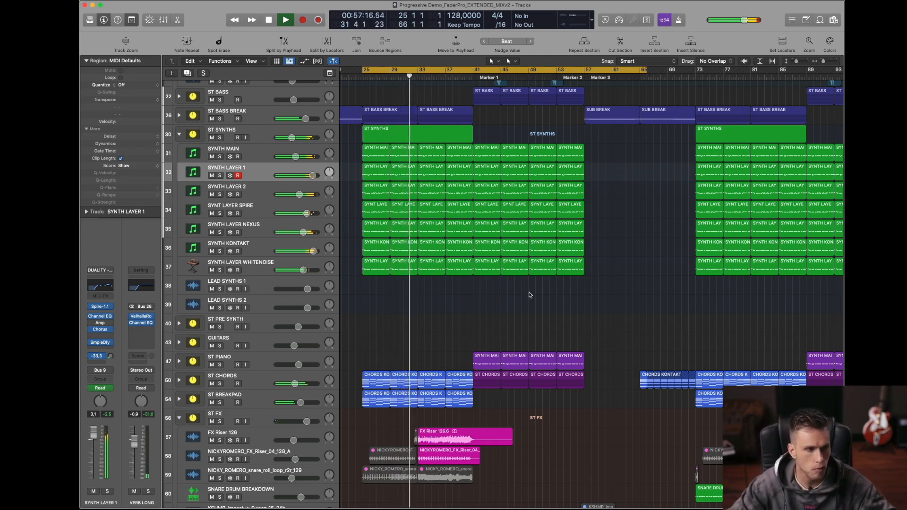
Step: Lower the ST SYNTHS Endless Smile Intensity peak at bar 41 to 0.65 and make it drop straight to 0.00 there
left_click(505, 267, "ctrl+alt")
scroll(506, 266, "down", 3)
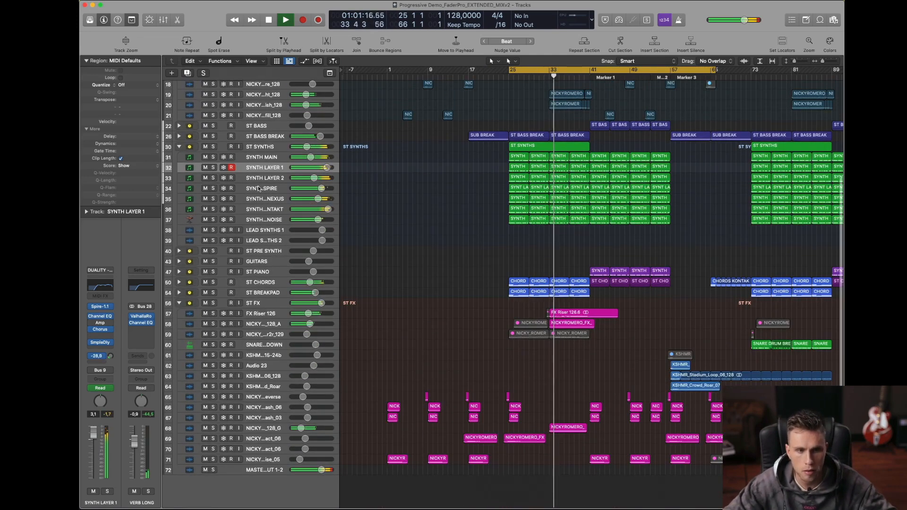
left_click(573, 147)
scroll(603, 204, "up", 1)
key("a")
scroll(603, 204, "right", 1)
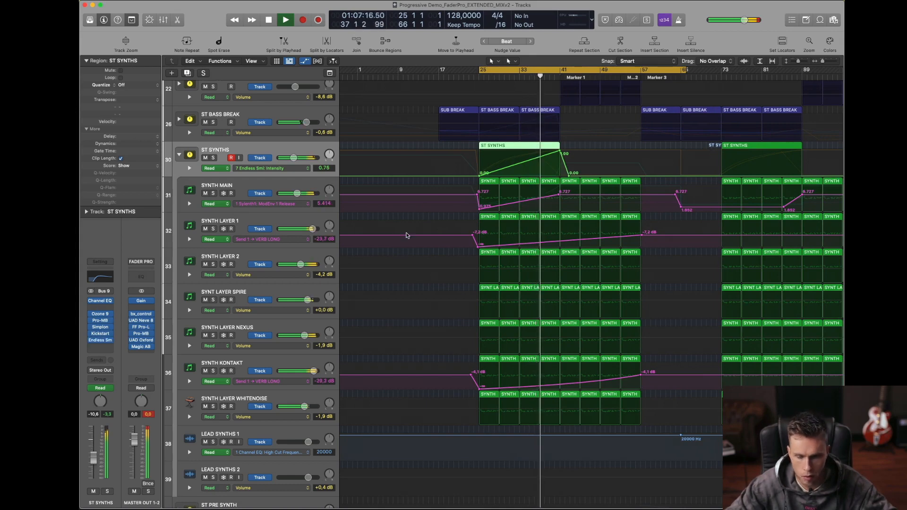
left_click_drag(561, 153, 560, 177)
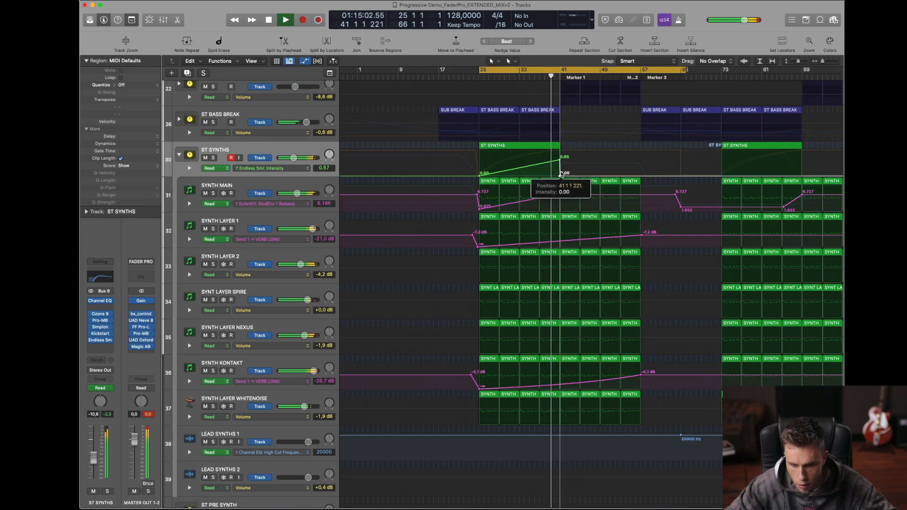
mouse_move(560, 174)
left_mouse_down()
mouse_move(559, 161)
mouse_move(559, 176)
left_mouse_up()
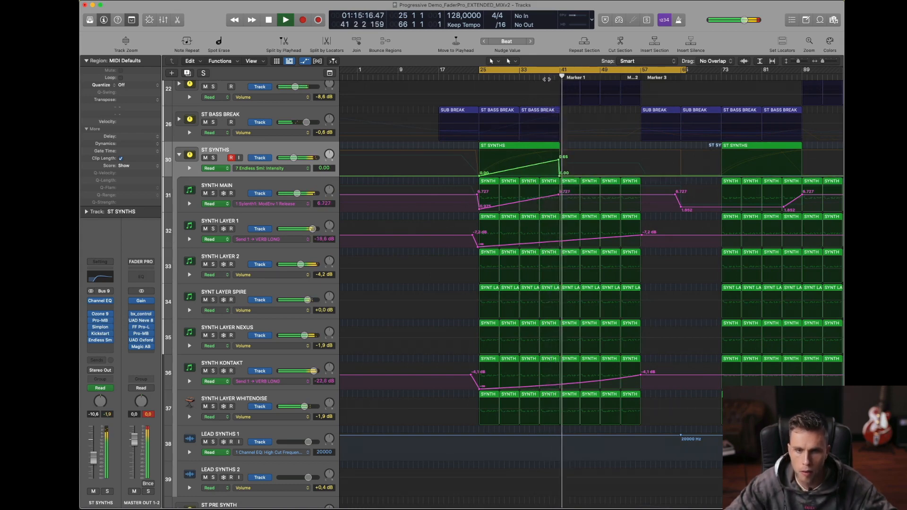
Step: Hold the ST SYNTHS Endless Smile Intensity at 0.00 until about bar 35 before its rise, and hide the automation
left_click_drag(558, 160, 533, 176)
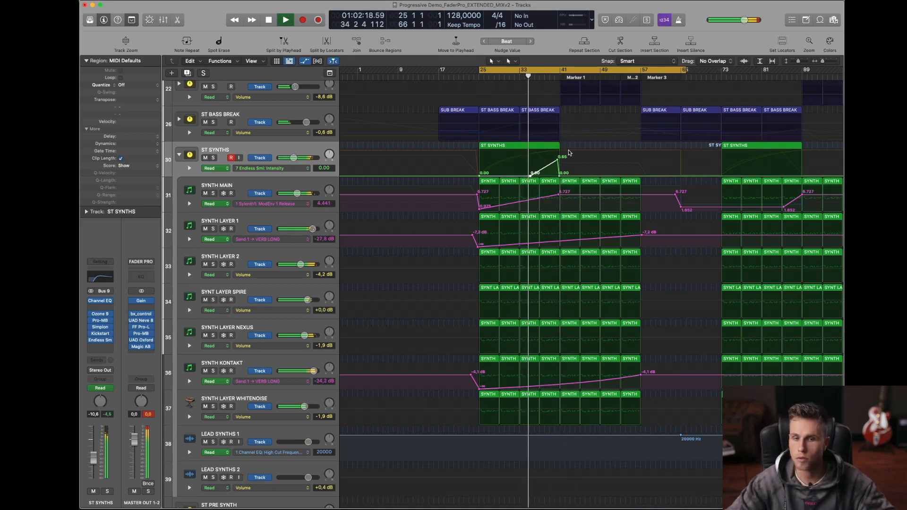
key("a")
key("super+Up")
key("super+Up")
key("super+Up")
left_click_drag(414, 119, 679, 325)
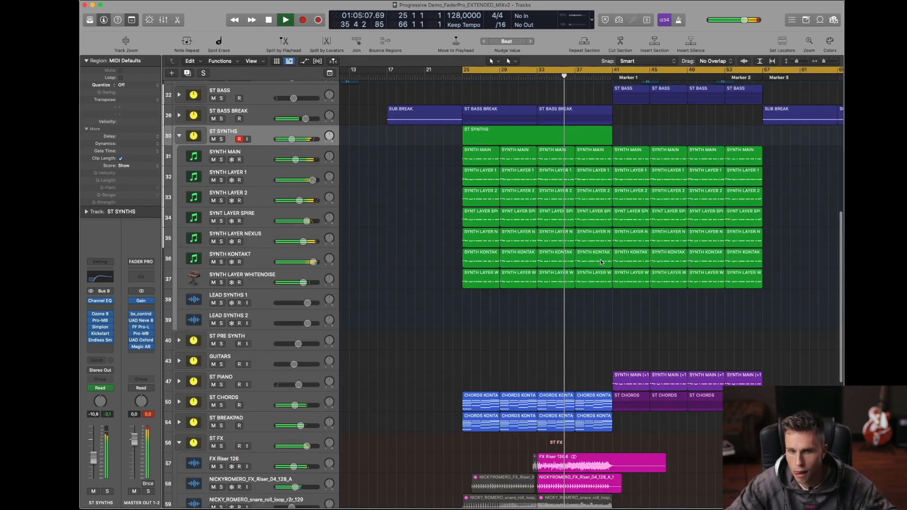
scroll(600, 258, "up", 2)
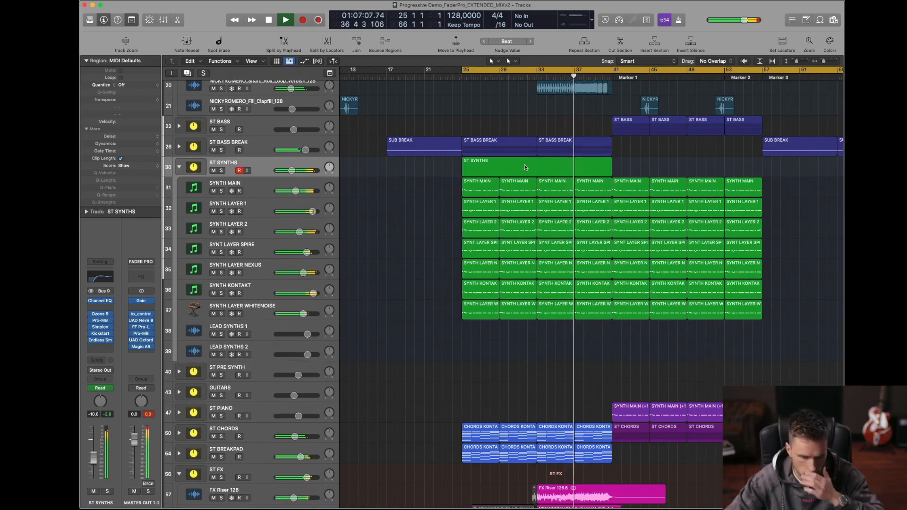
Step: Set the cycle range from bar 33 to bar 65 and keep playing through the end of the build-up
key("c")
left_click_drag(538, 70, 836, 70)
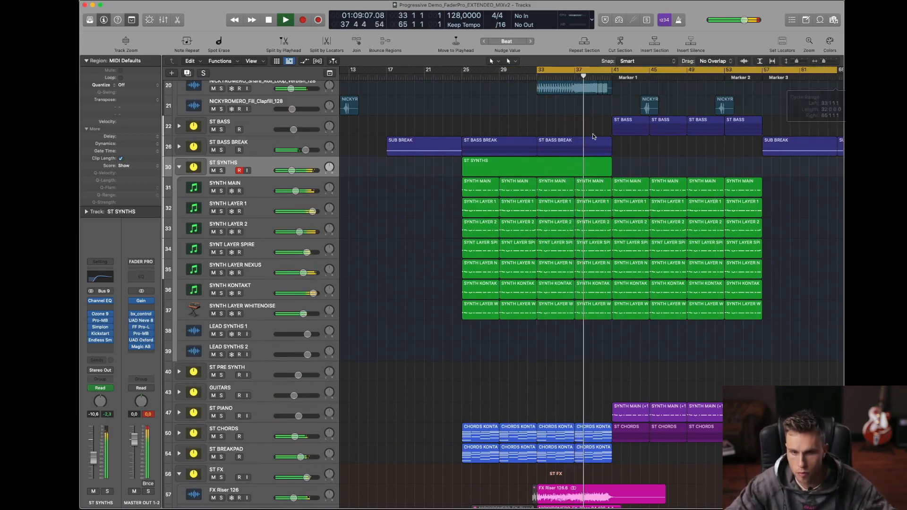
key("t")
key("t")
scroll(562, 128, "right", 3)
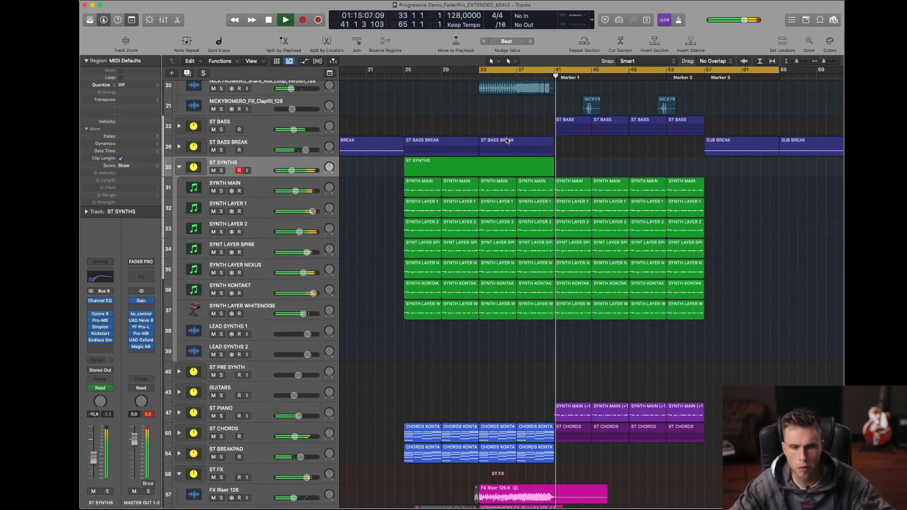
Step: Set the cycle range from bar 33 to bar 55, solo ST BASS BREAK and play it from bar 33
key("space")
left_click(523, 67)
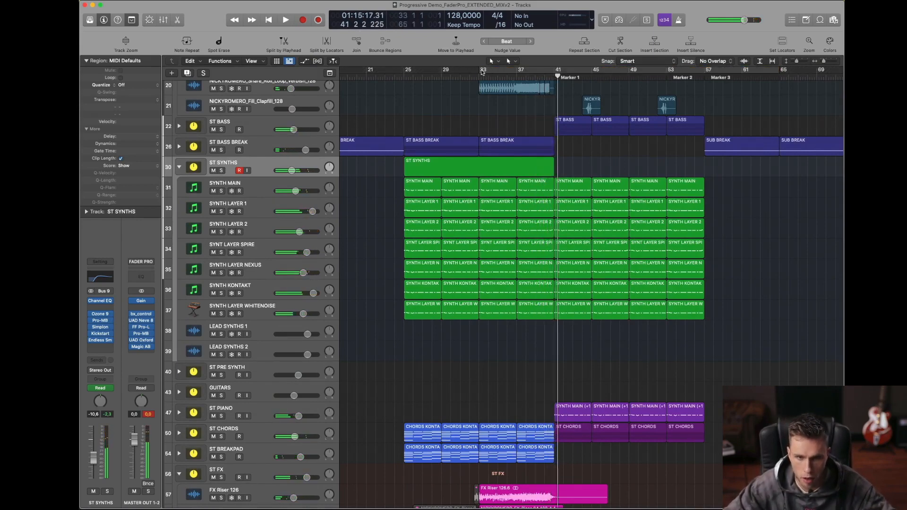
left_click_drag(481, 69, 686, 69)
left_click(257, 150)
left_click(221, 150)
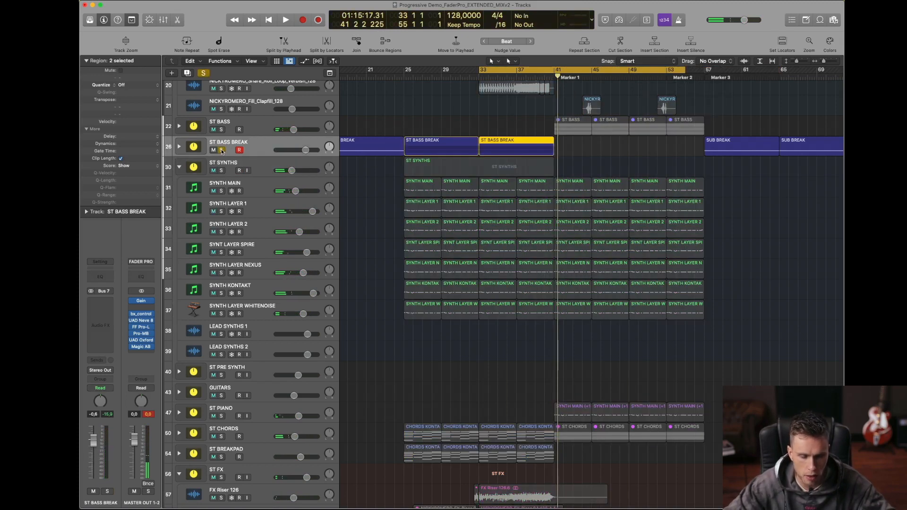
key("space")
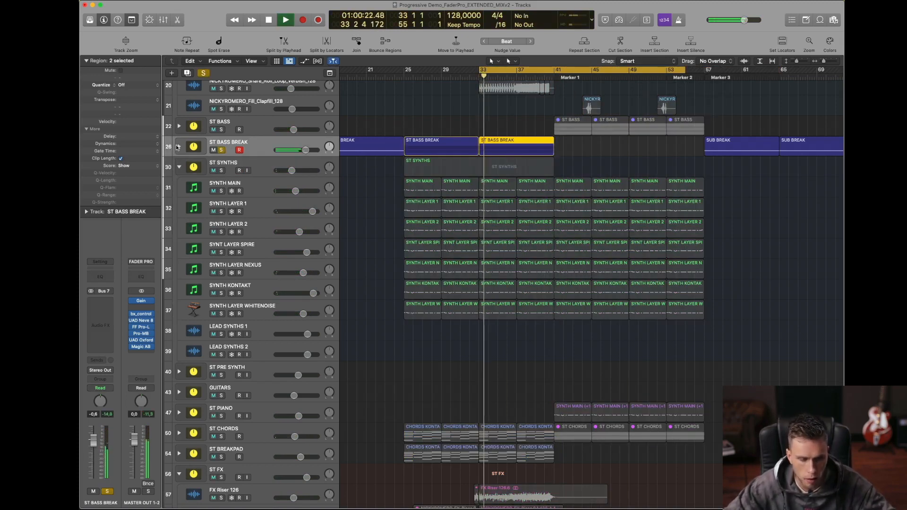
Step: In the bar 33 SUB BREAK and MID BASS BREAK regions, end the second-to-last note at bar 40 and start the last note there
double_click(509, 151)
right_click(630, 181)
left_click(630, 183)
double_click(517, 170)
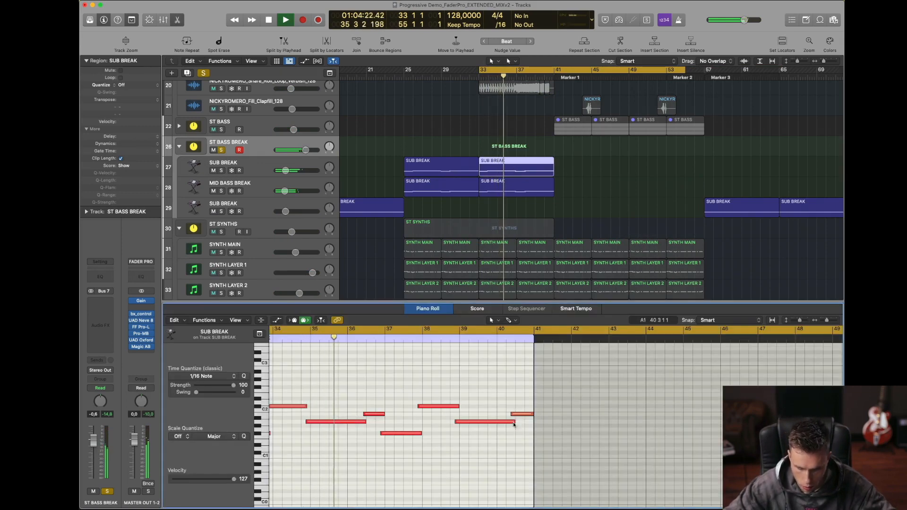
left_click_drag(514, 422, 496, 417)
left_click(514, 437)
left_click(522, 189)
key("space")
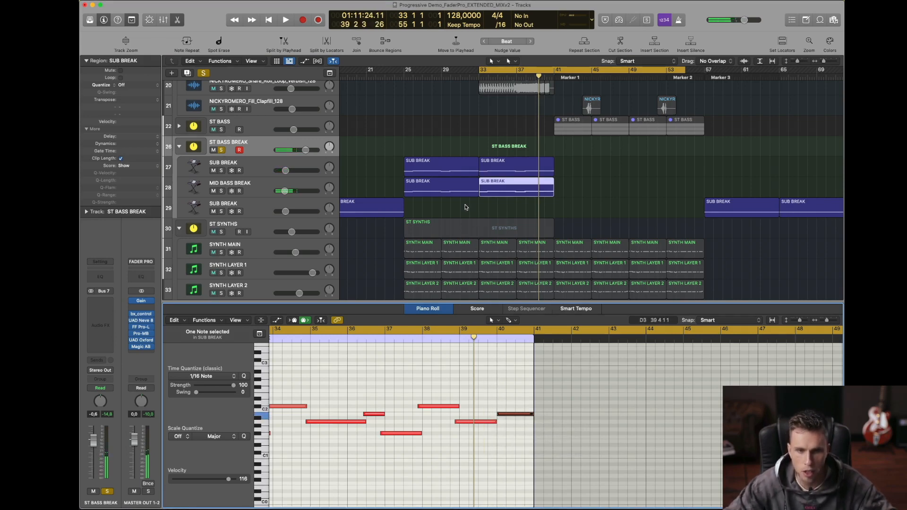
Step: Compare the notes of the SUB BREAK and MID BASS BREAK regions at bars 25 and 33, and close the Piano Roll
left_click(457, 169)
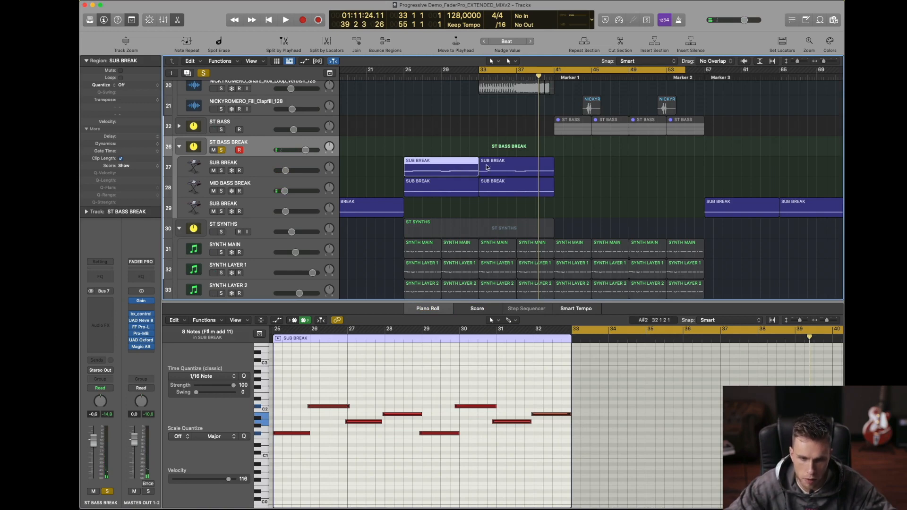
left_click(460, 182)
left_click(508, 187)
left_click(511, 168)
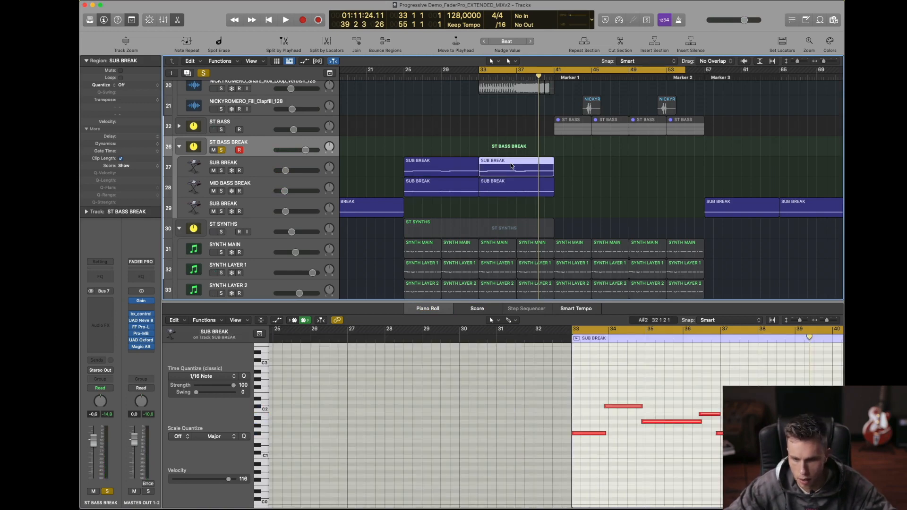
scroll(602, 388, "right", 2)
scroll(602, 387, "right", 3)
left_click(518, 185)
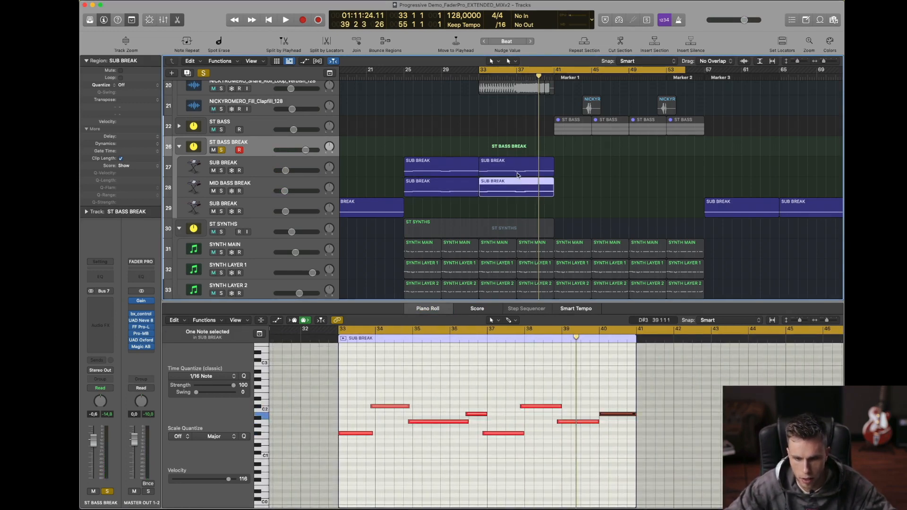
left_click(519, 171)
left_click(522, 187)
left_click(580, 180)
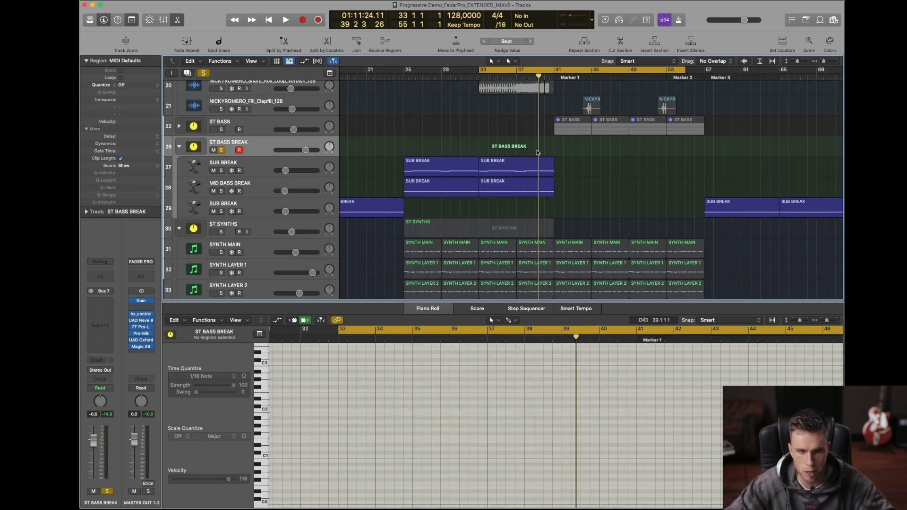
key("x")
key("x")
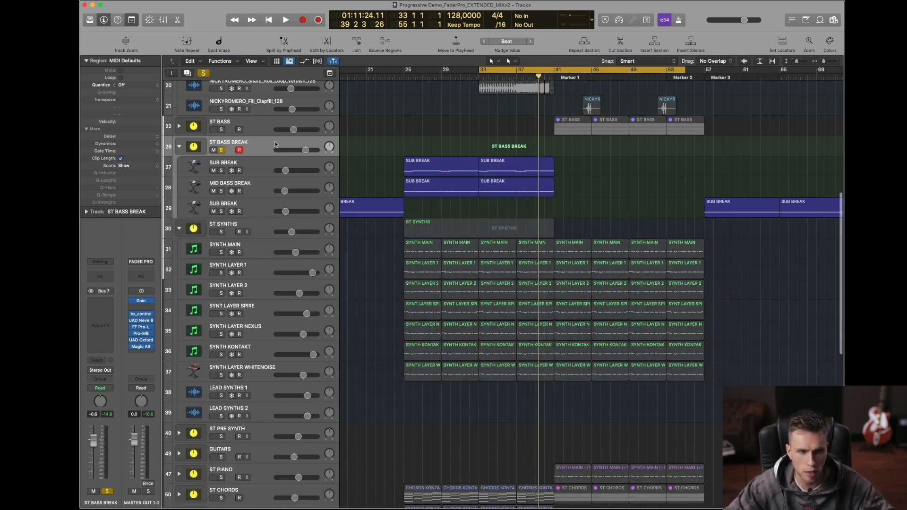
Step: Unsolo ST BASS BREAK and play from bar 33 in the full mix, turning the cycle off before the drop
left_click(222, 151)
scroll(543, 148, "right", 1)
key("t")
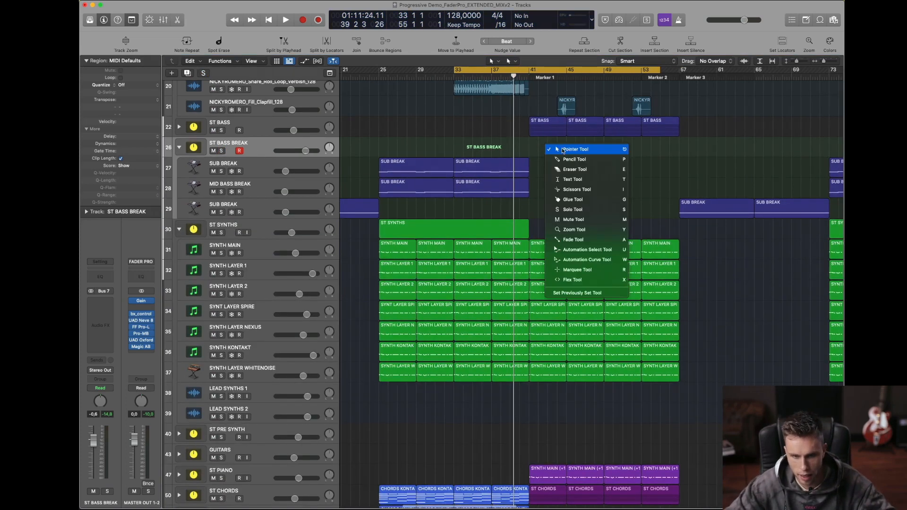
key("t")
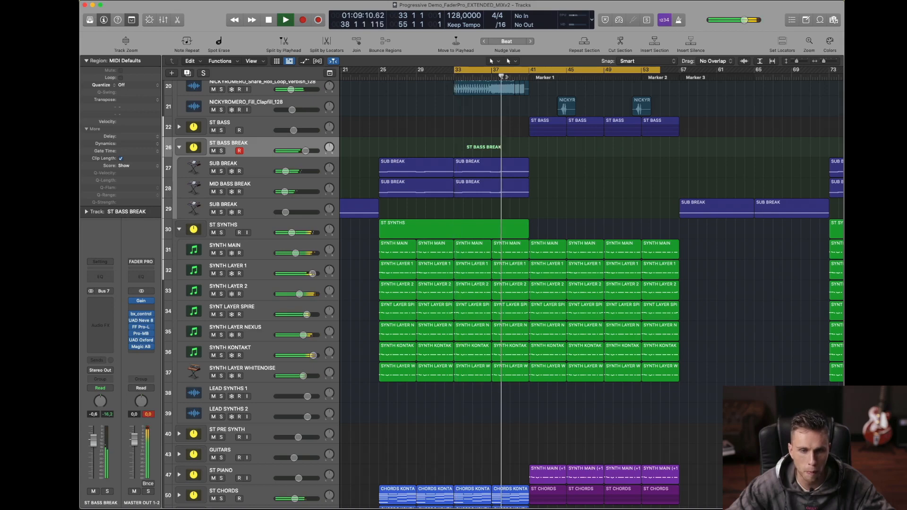
left_click(528, 70)
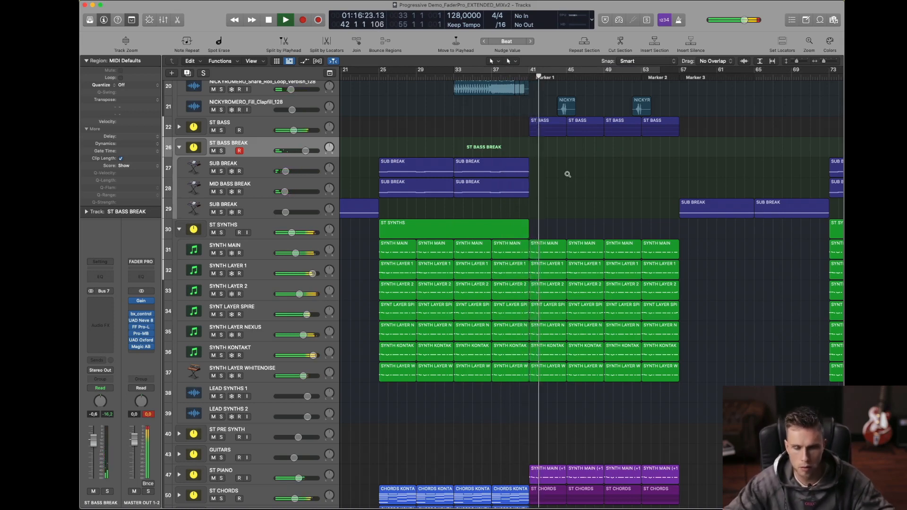
Step: Move the ST SYNTHS Endless Smile Intensity drop point to position 40 4 3 114, just before bar 41, and hide the automation
left_click(568, 175)
key("a")
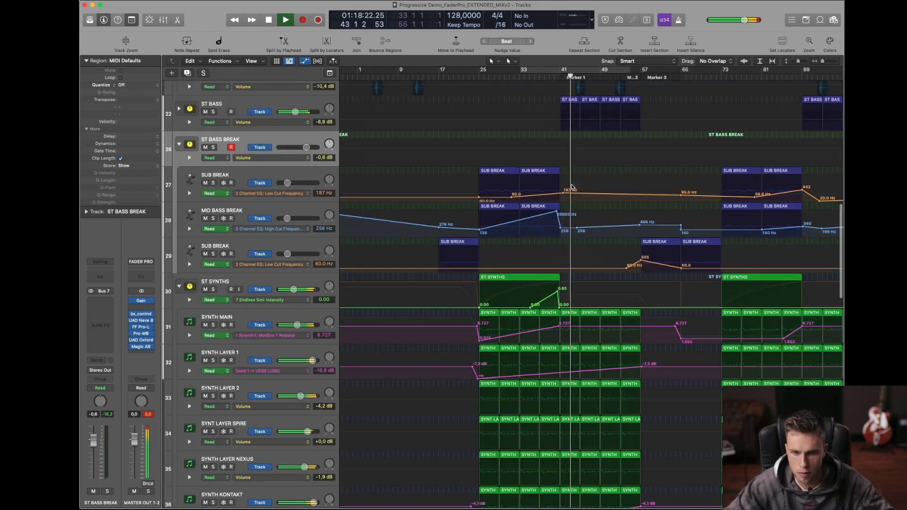
left_click(559, 307)
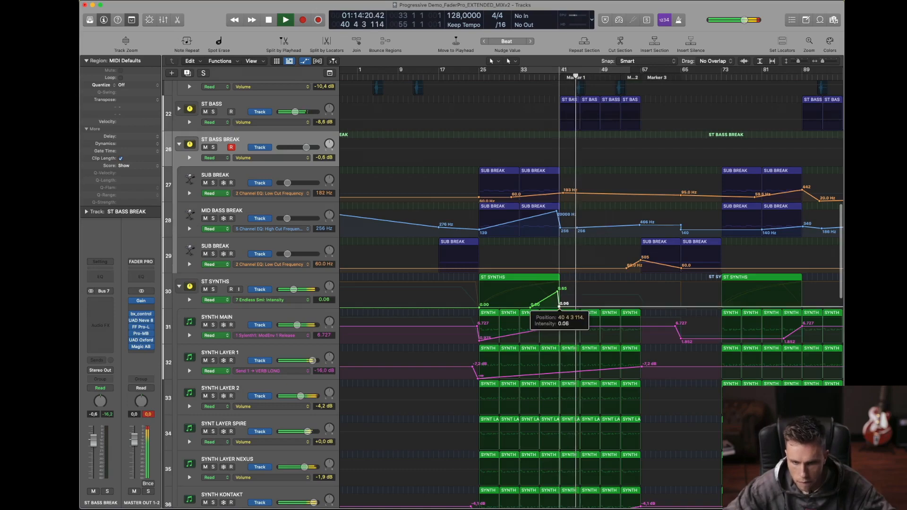
key("a")
Step: Stop playback in the drop and set the cycle range from bar 41 to bar 57
scroll(550, 258, "right", 1)
key("super+Up")
key("super+Up")
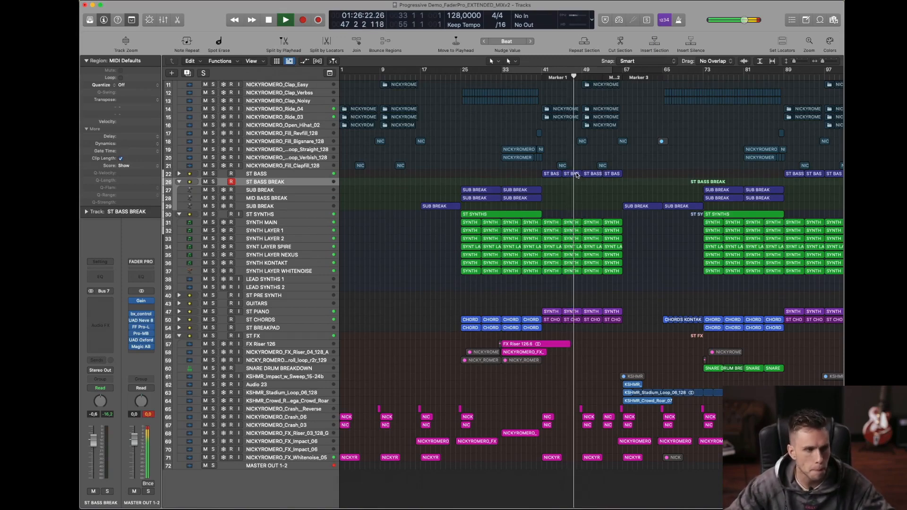
scroll(576, 175, "right", 1)
scroll(576, 176, "right", 3)
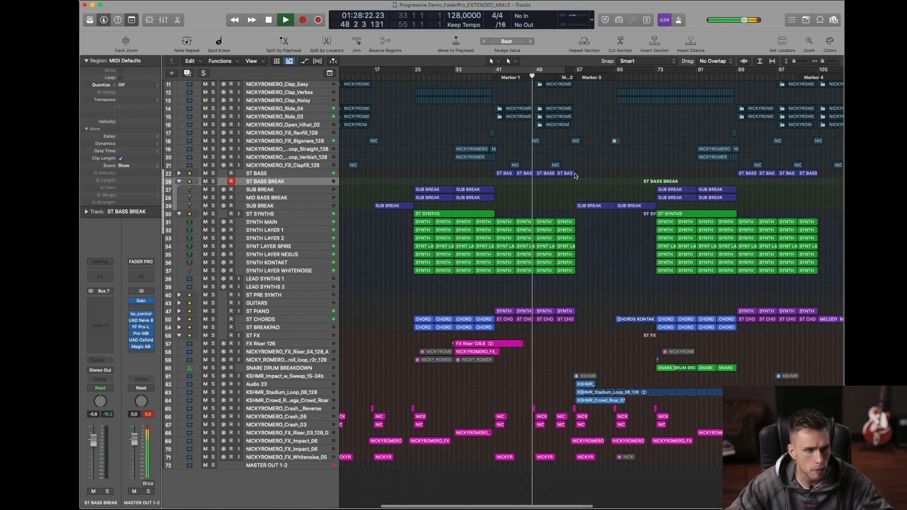
key("t")
left_click(583, 175)
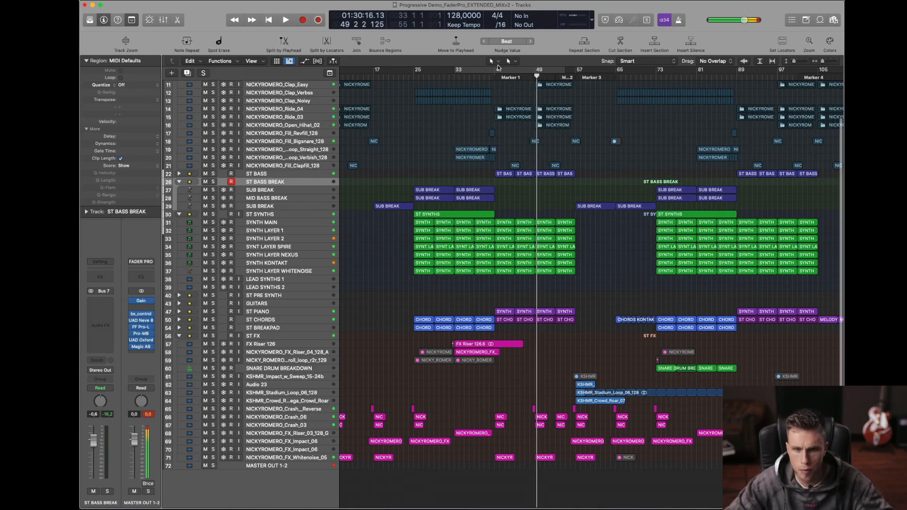
left_click_drag(498, 68, 576, 69)
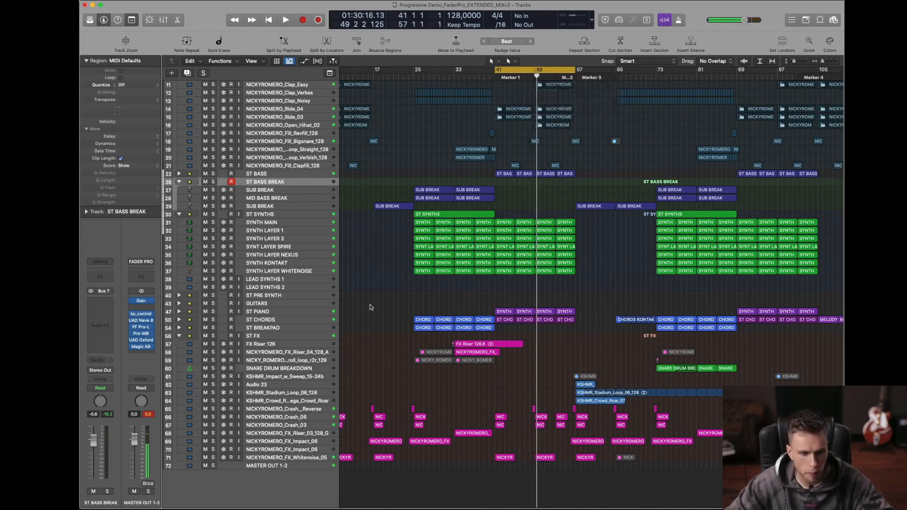
Step: Open Magic AB on the master output, play from bar 41, and switch to reference B and back to A
left_click(143, 347)
left_click_drag(452, 96, 714, 209)
key("space")
left_click(775, 382)
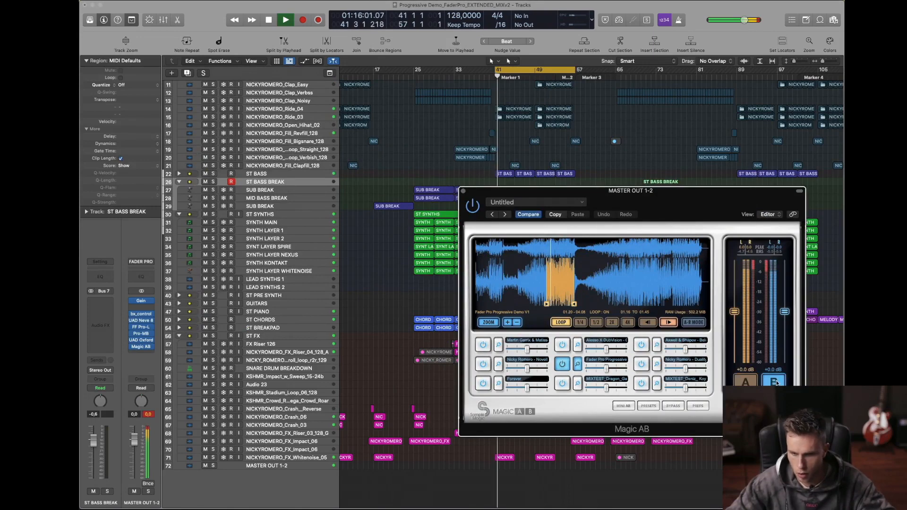
left_click(747, 381)
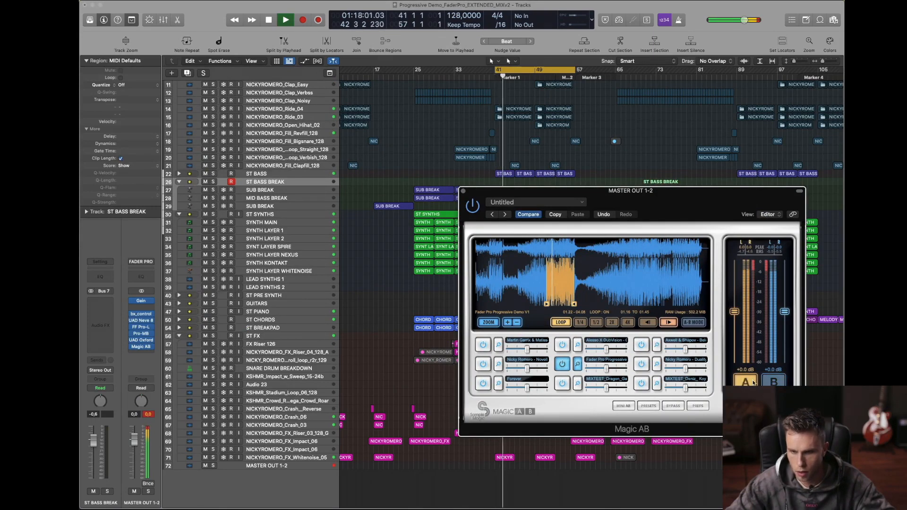
Step: Keep alternating between the mix on A and the Fader Pro Progressive reference on B while the drop plays, finishing on A
left_click(752, 383)
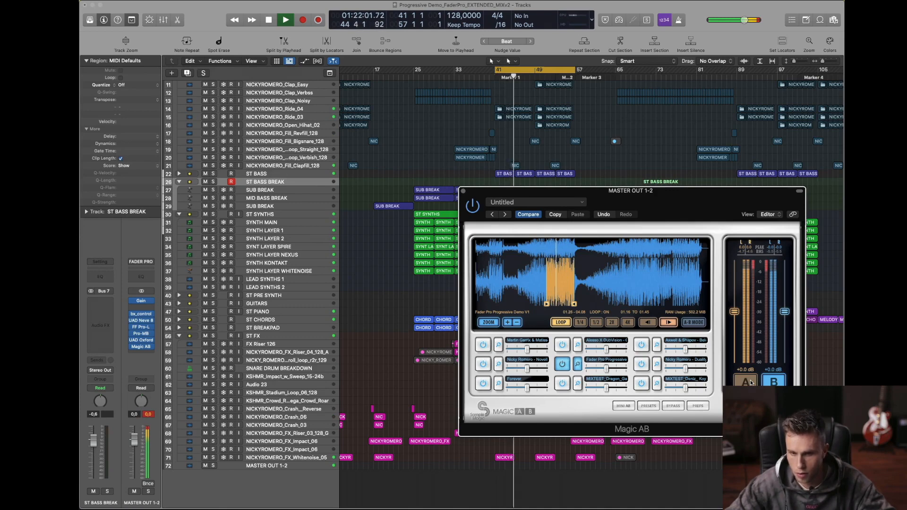
left_click(750, 382)
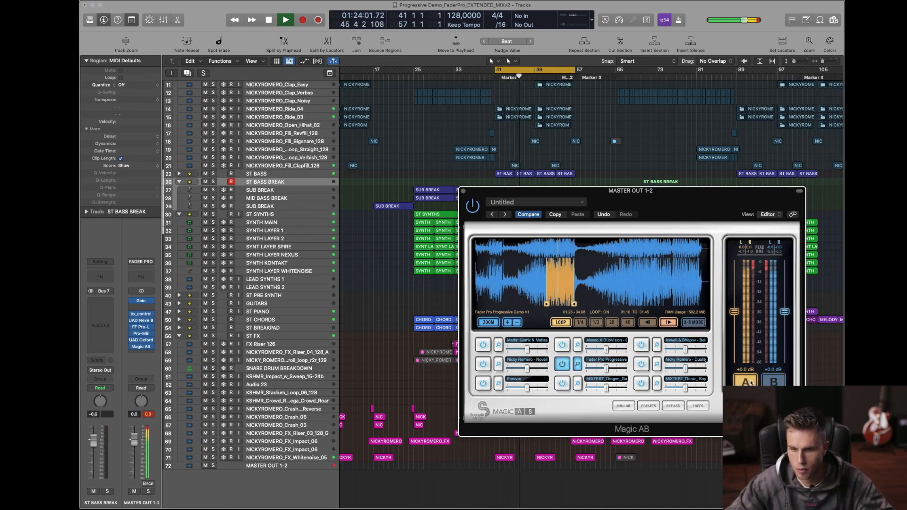
left_click(750, 383)
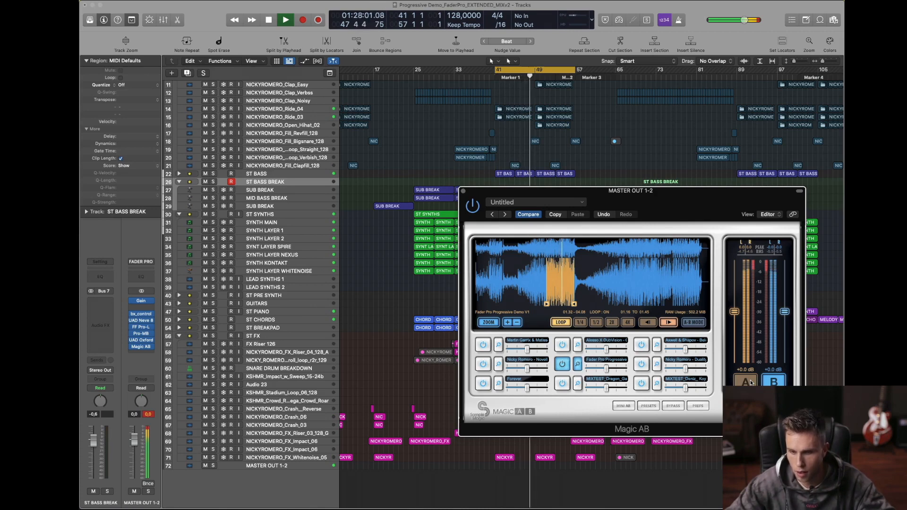
left_click(750, 383)
left_click(751, 382)
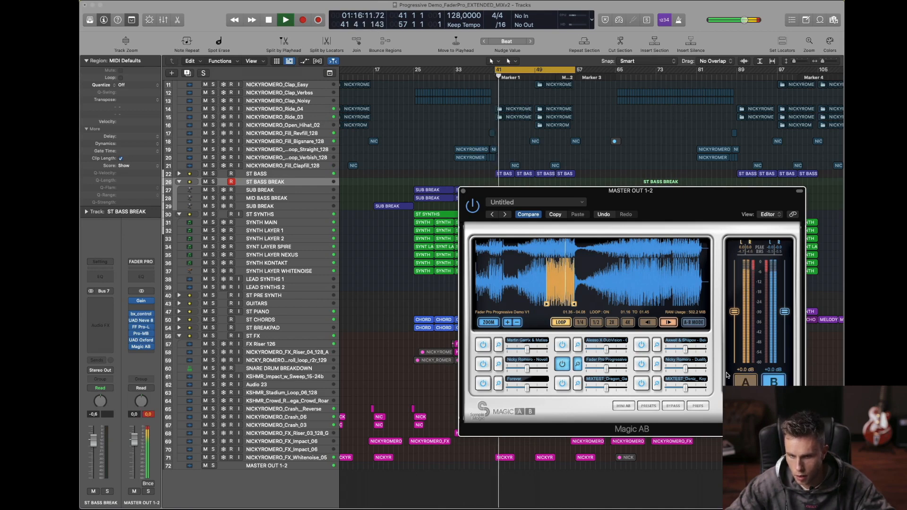
left_click(744, 380)
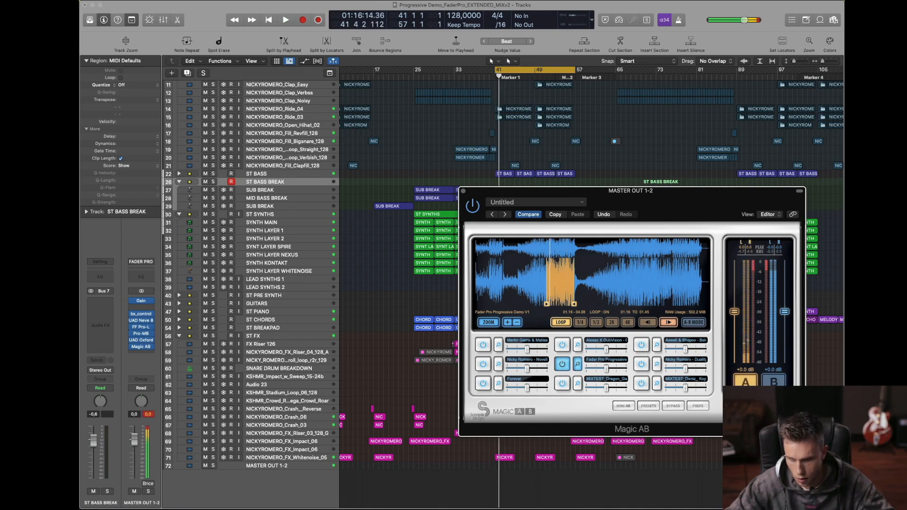
Step: Replay the drop from bar 41 and compare the mix with the Magic AB reference once more
key("space")
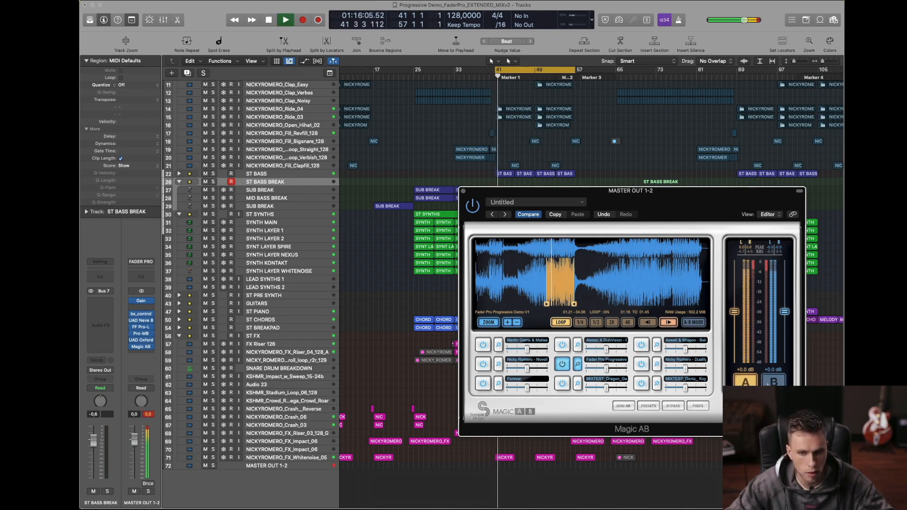
left_click(767, 384)
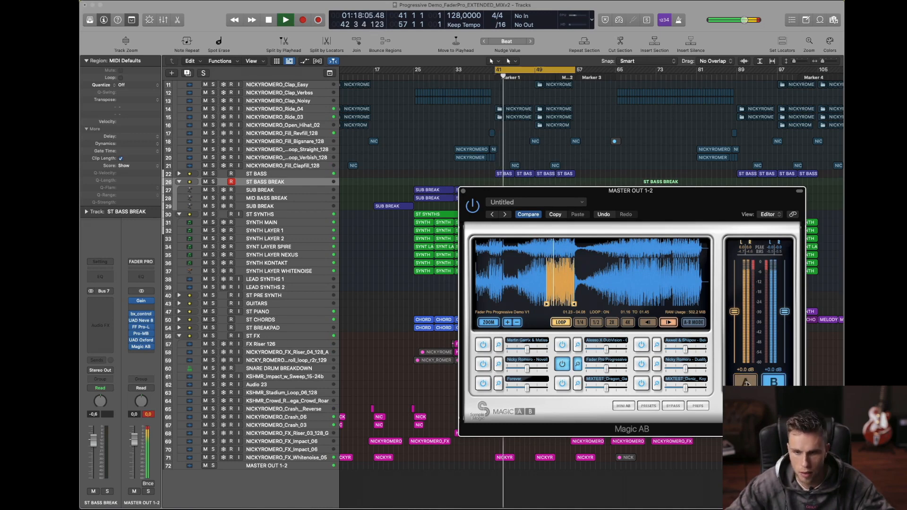
left_click(746, 383)
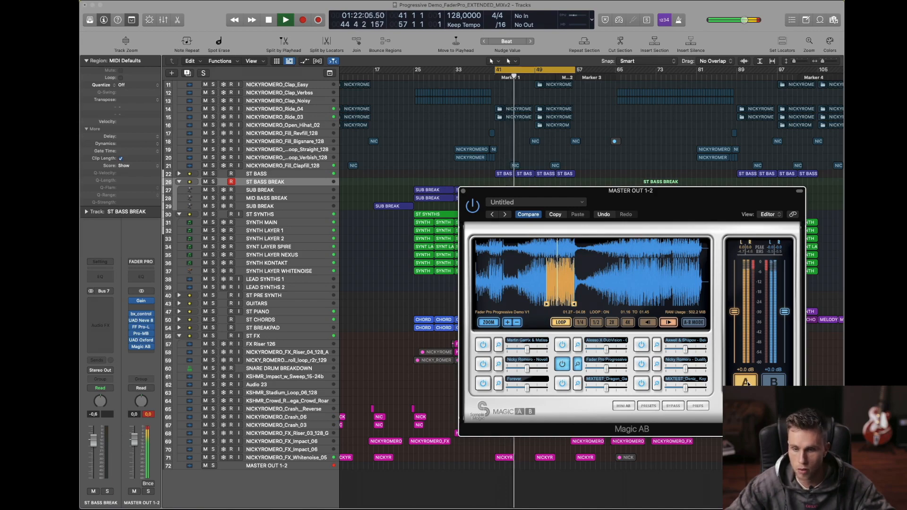
left_click(747, 383)
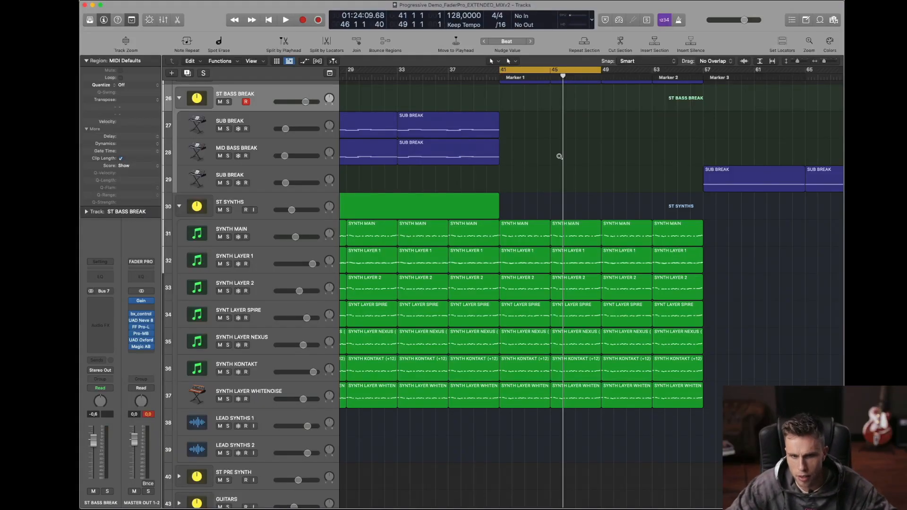
Step: Return to the whole-arrangement view, reopen Magic AB on the master output and restart the drop from bar 41
key("z")
scroll(501, 258, "down", 3)
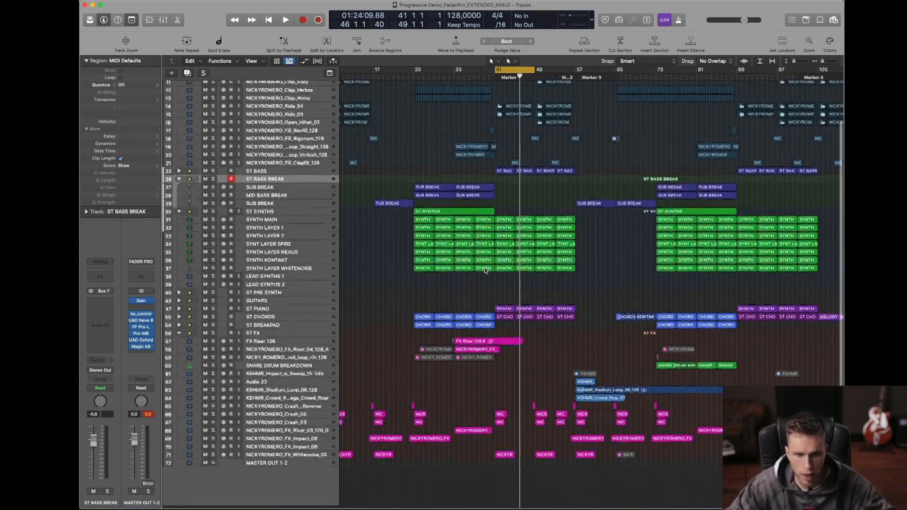
scroll(314, 206, "up", 2)
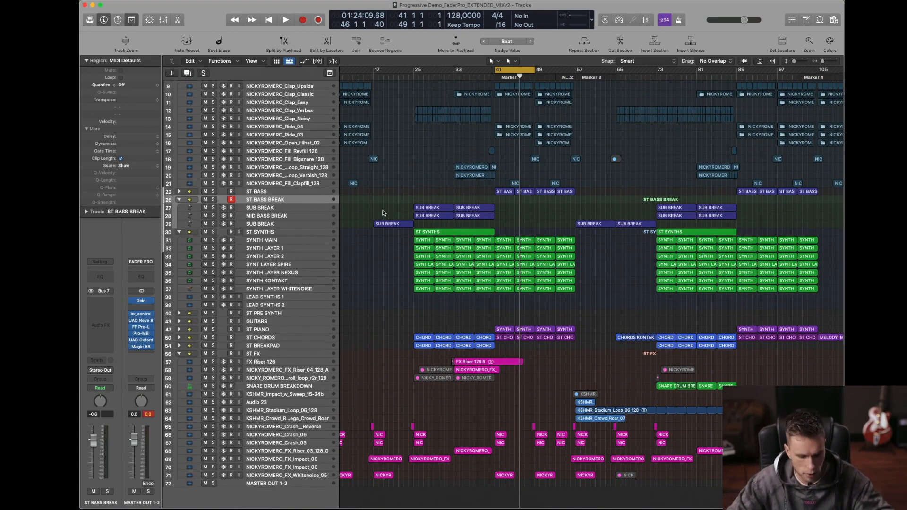
left_click(144, 348)
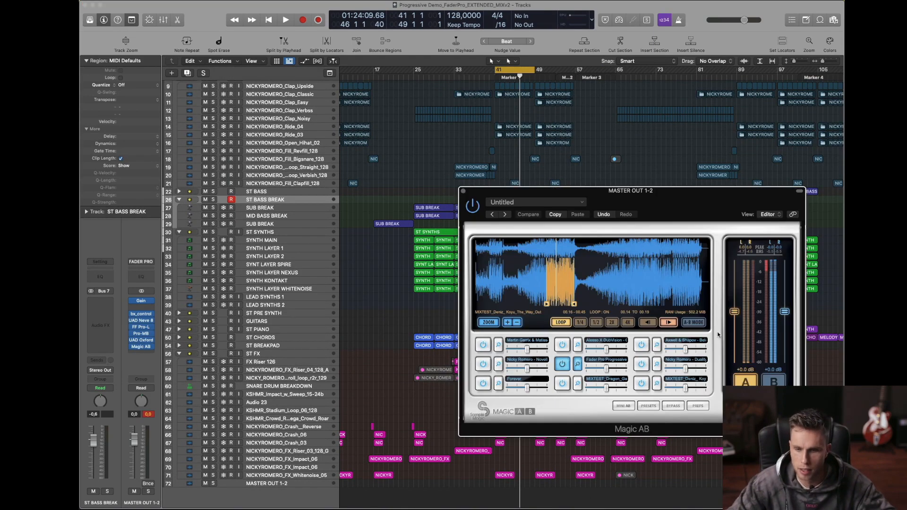
key("space")
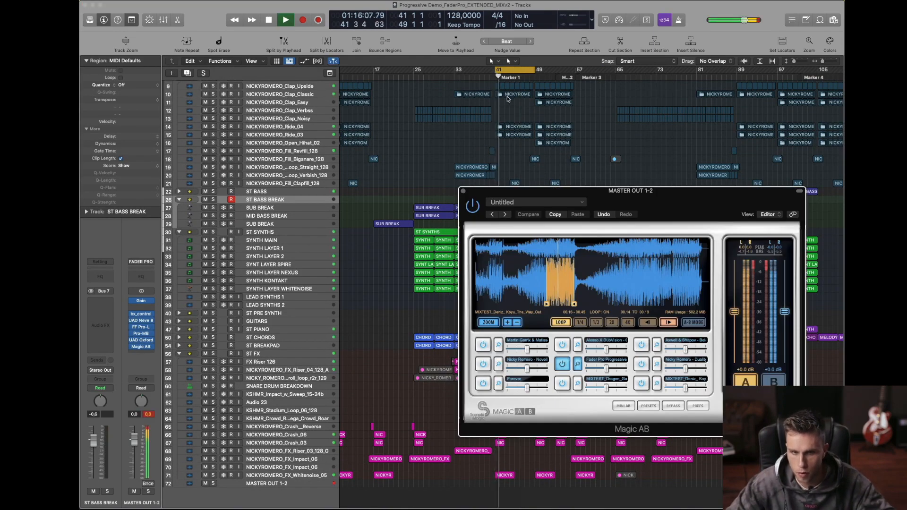
left_click(489, 74)
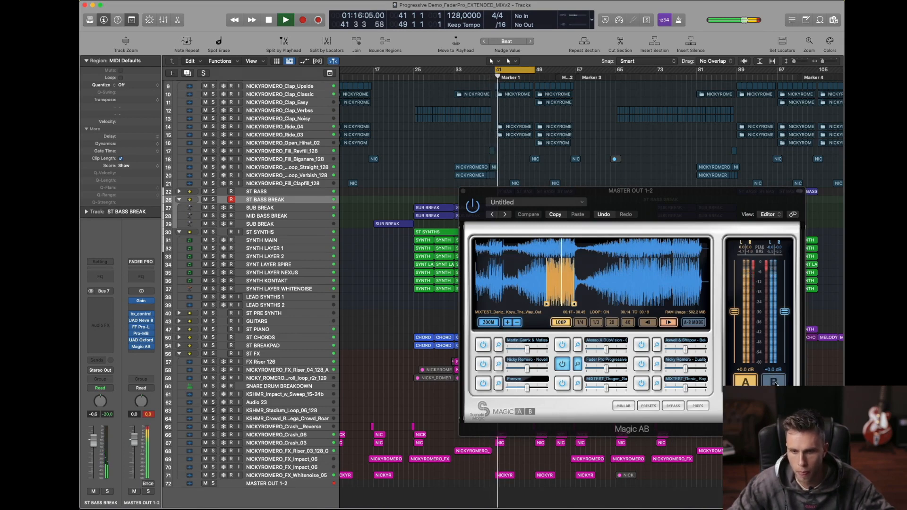
Step: Alternate between the mix on A and reference B in Magic AB during the drop, finish on A, stop playback and close the plugin
left_click(774, 383)
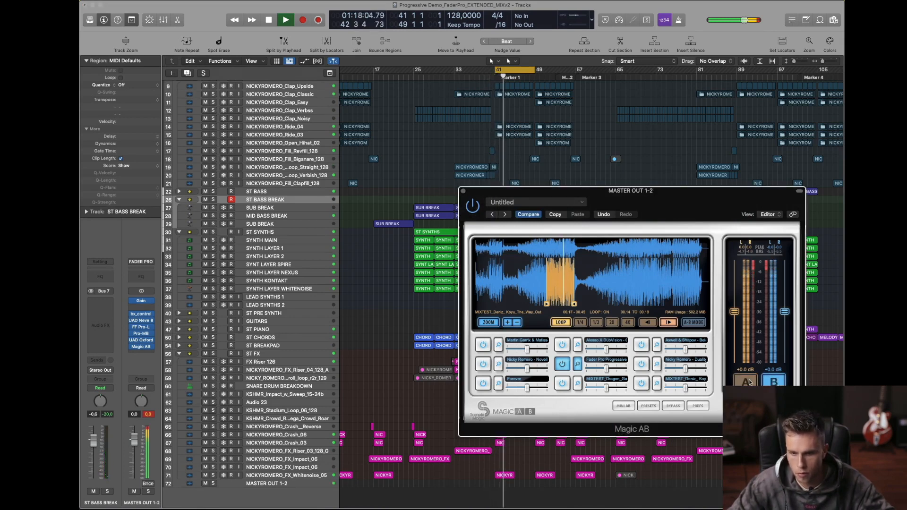
left_click(746, 382)
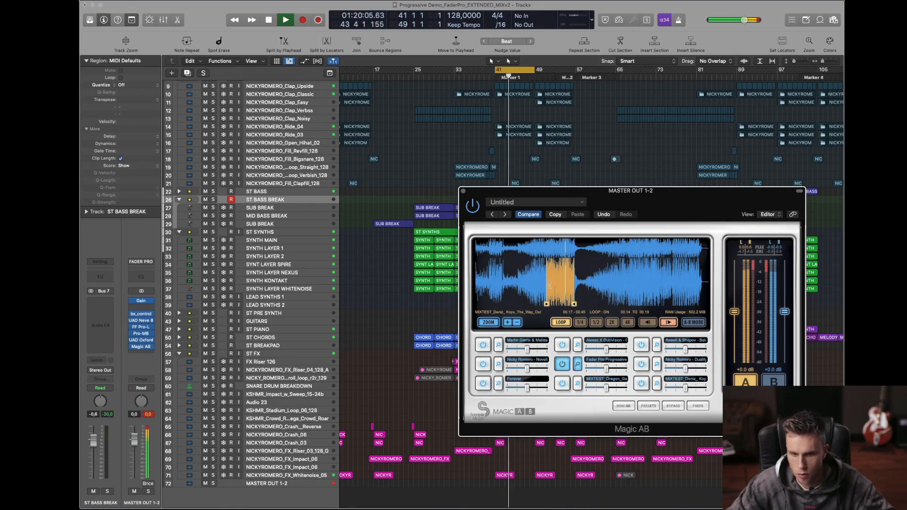
left_click(774, 382)
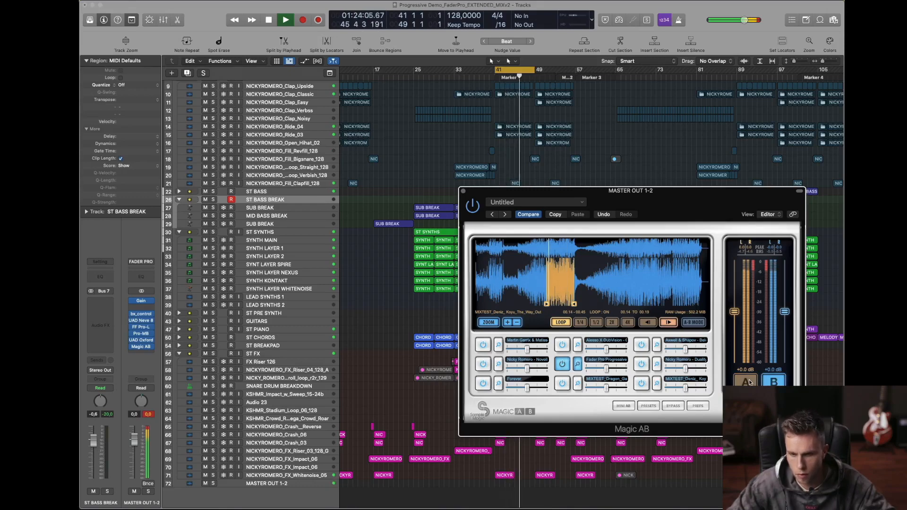
left_click(748, 382)
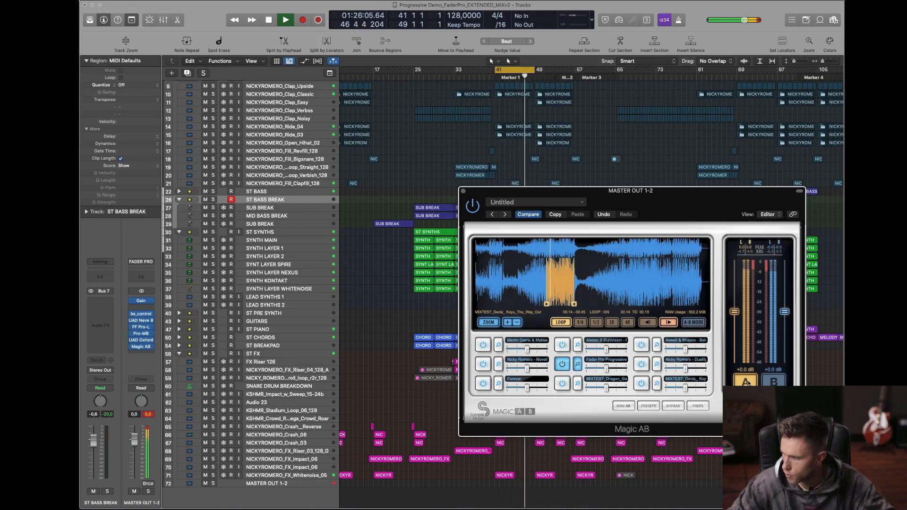
left_click(749, 383)
left_click(748, 383)
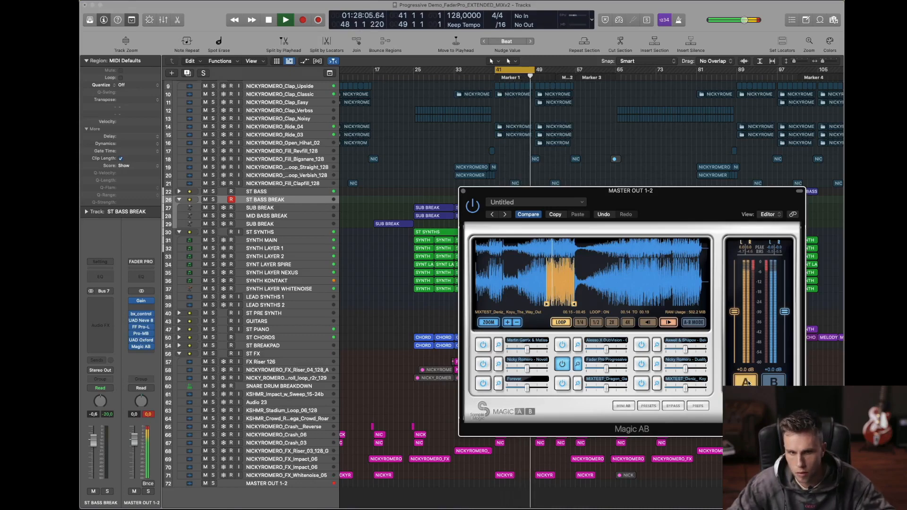
left_click(463, 191)
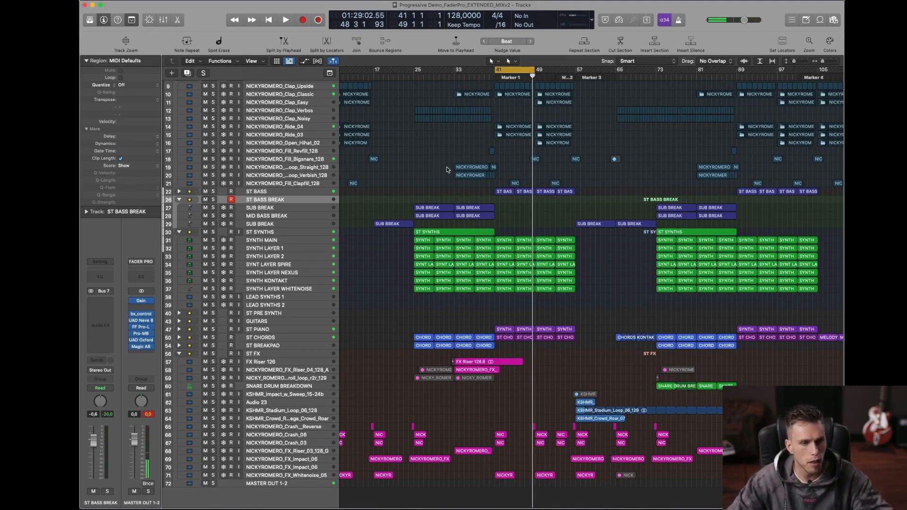
Step: Extend the cycle range to cover the whole drop from bar 41 to 57 and collapse the ST FX track stack
scroll(448, 171, "down", 5)
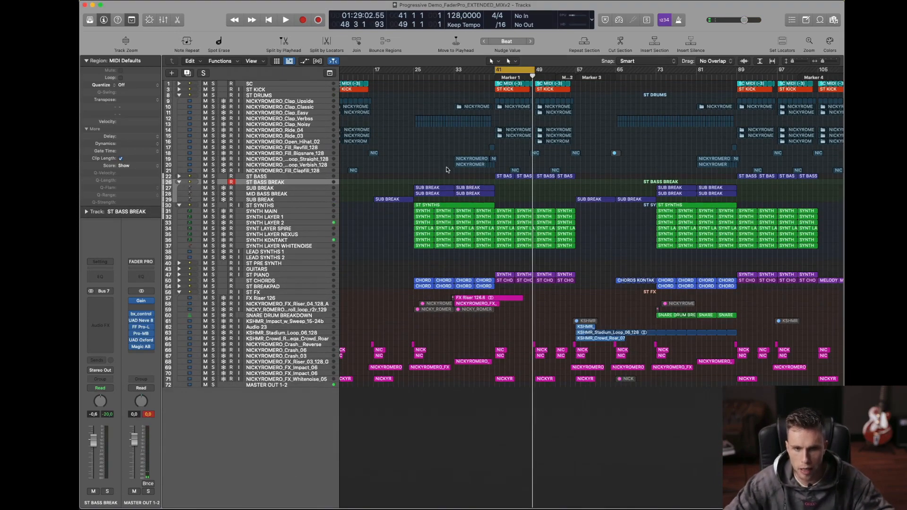
left_click_drag(532, 70, 575, 70)
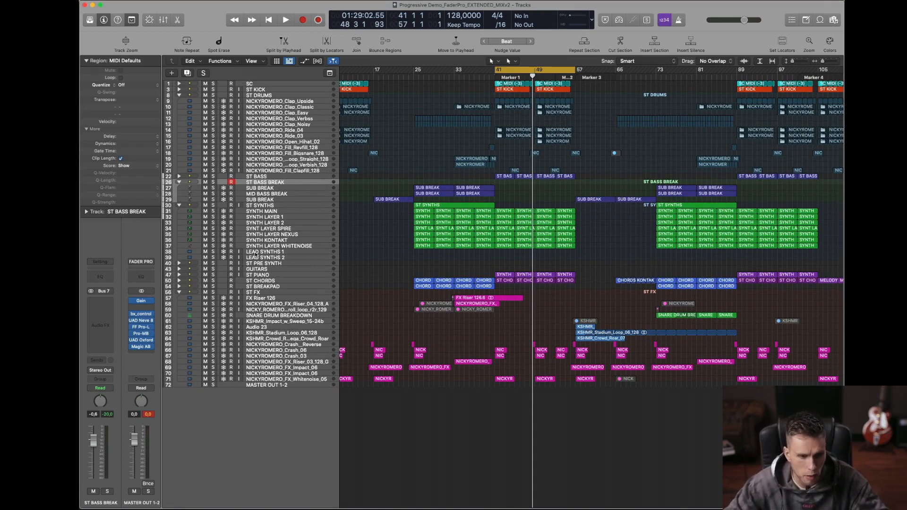
left_click(179, 292)
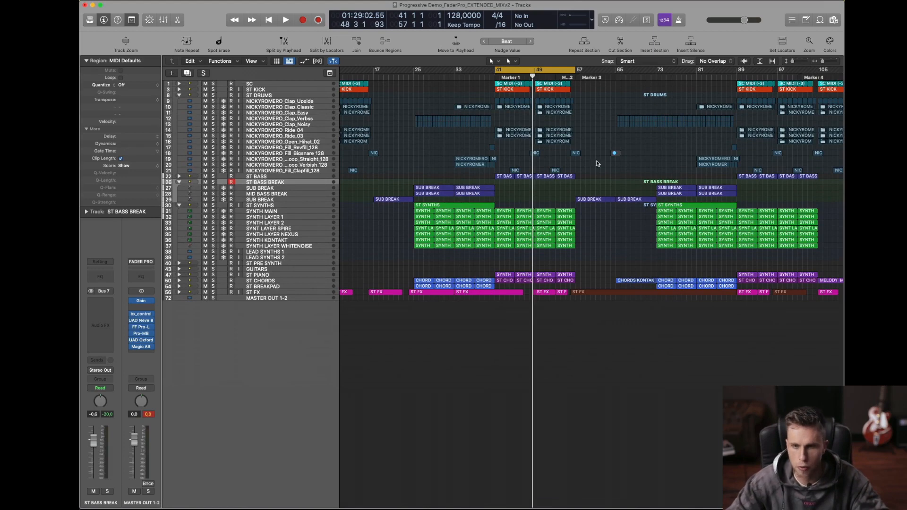
Step: Turn off the cycle range and place the playhead at bar 40, just before the first drop
scroll(597, 163, "left", 5)
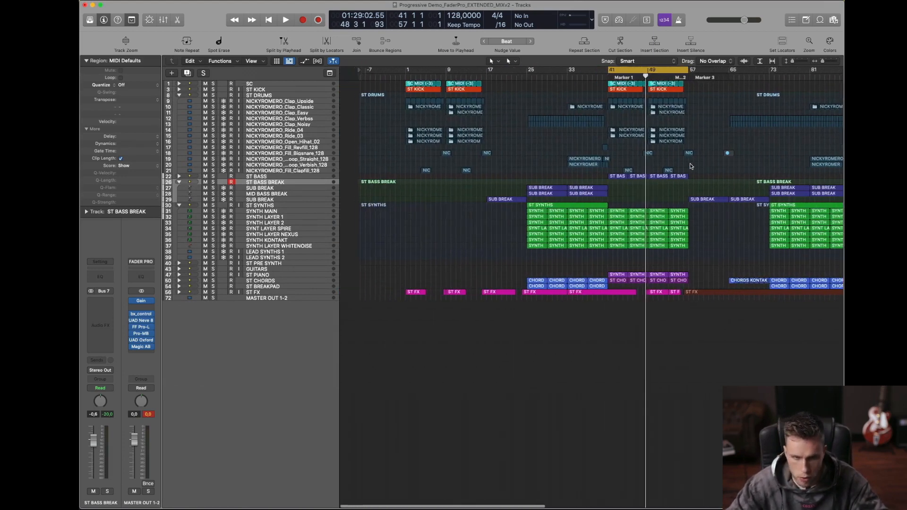
scroll(691, 166, "right", 10)
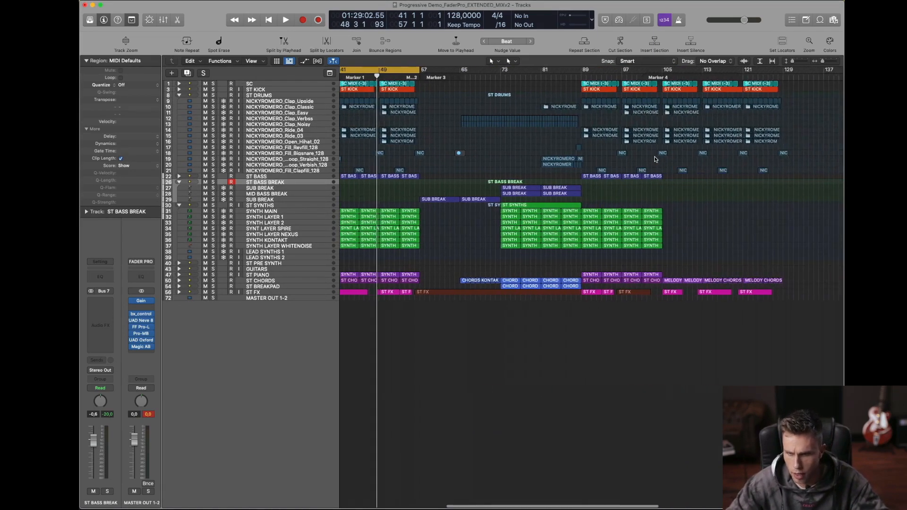
scroll(653, 159, "left", 10)
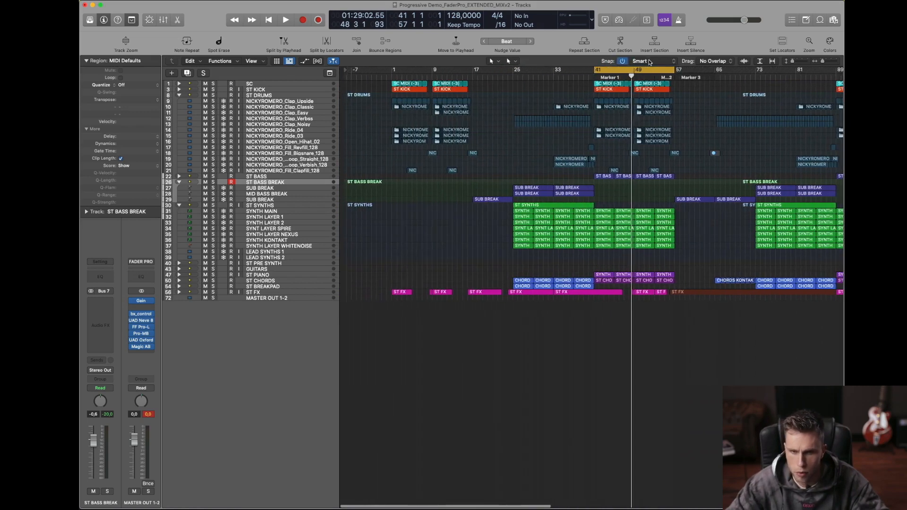
scroll(539, 70, "right", 1)
left_click_drag(420, 76, 479, 76)
left_click(584, 76)
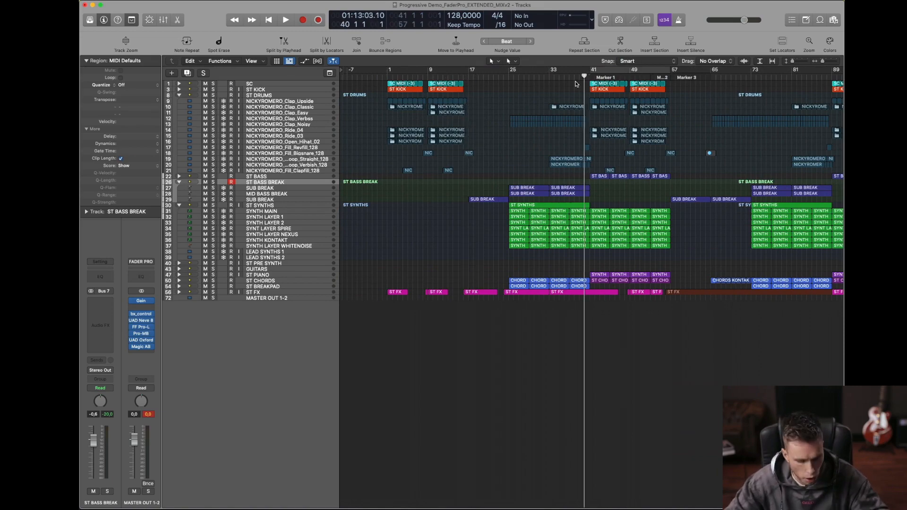
key("a")
scroll(589, 165, "up", 8)
key("a")
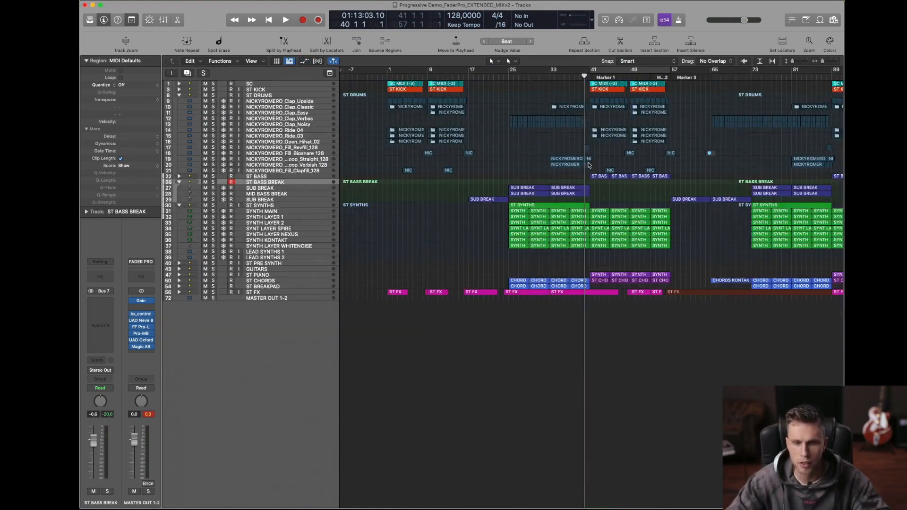
scroll(589, 165, "right", 3)
scroll(589, 165, "right", 3)
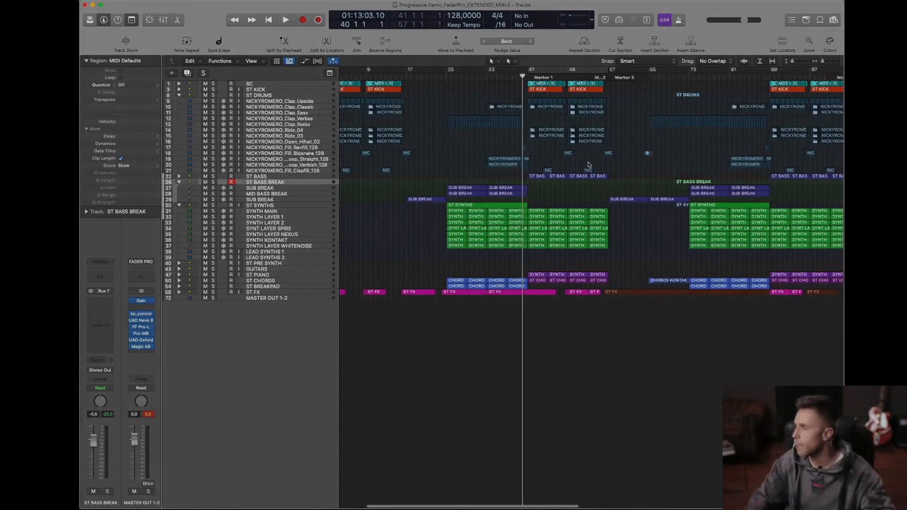